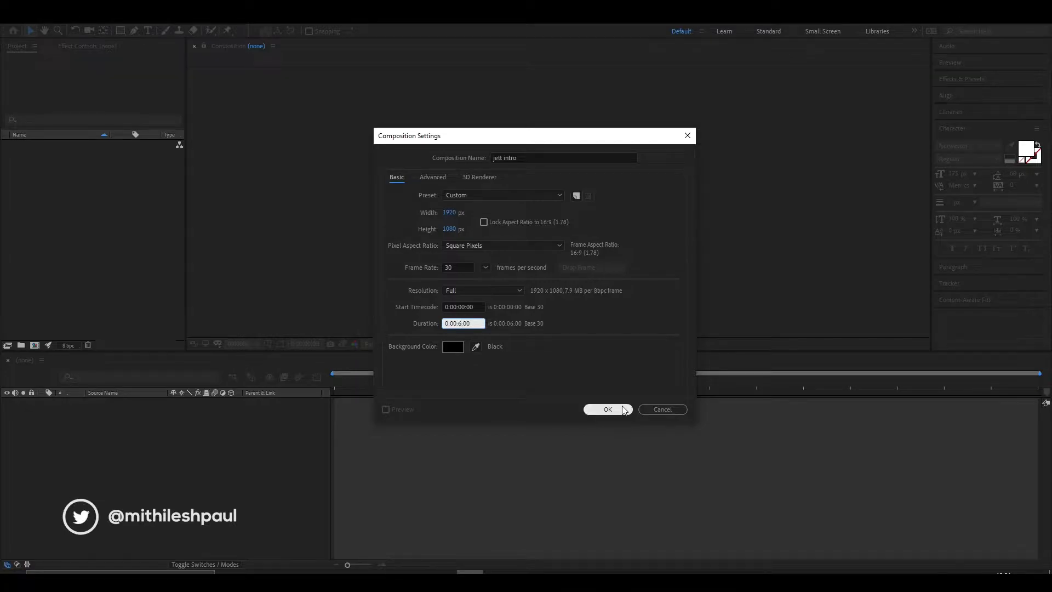
- Create a text layer reading "STARTING SOON" in the upper middle of the composition
key(ctrl+t)
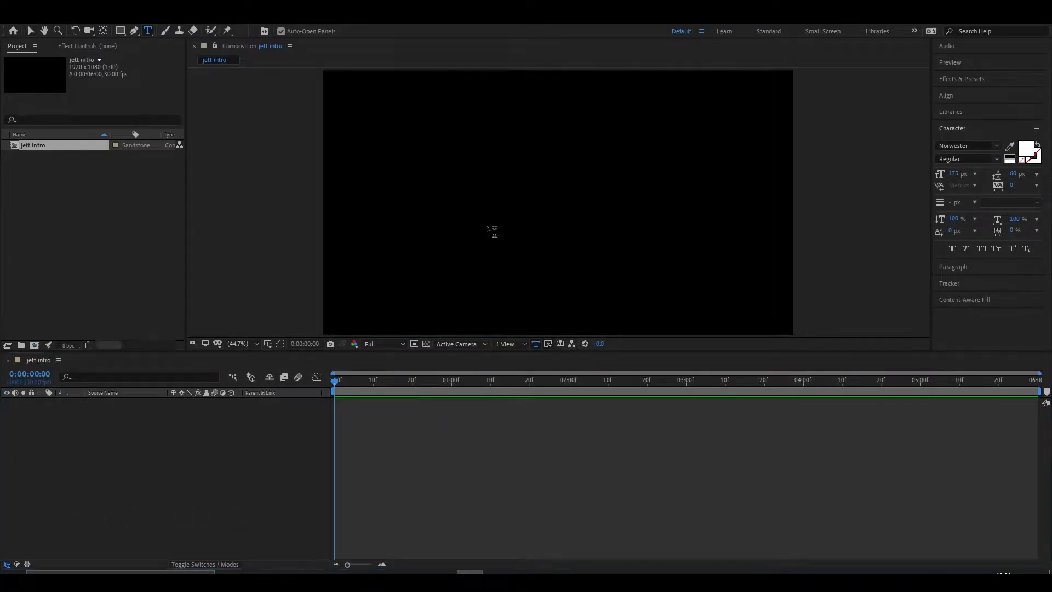
click(434, 189)
text(STR)
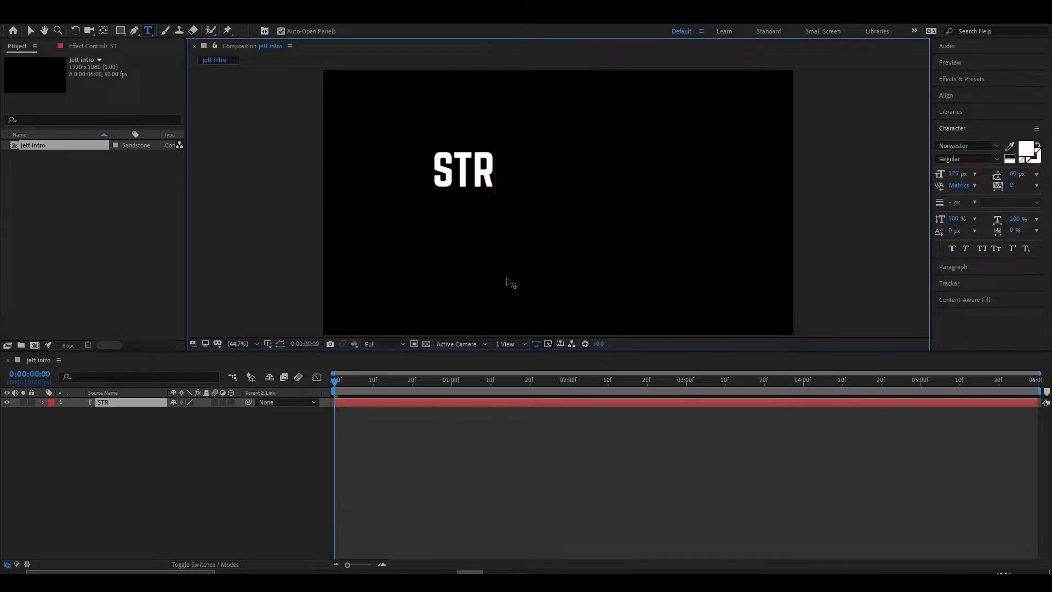
key(BackSpace)
text(A)
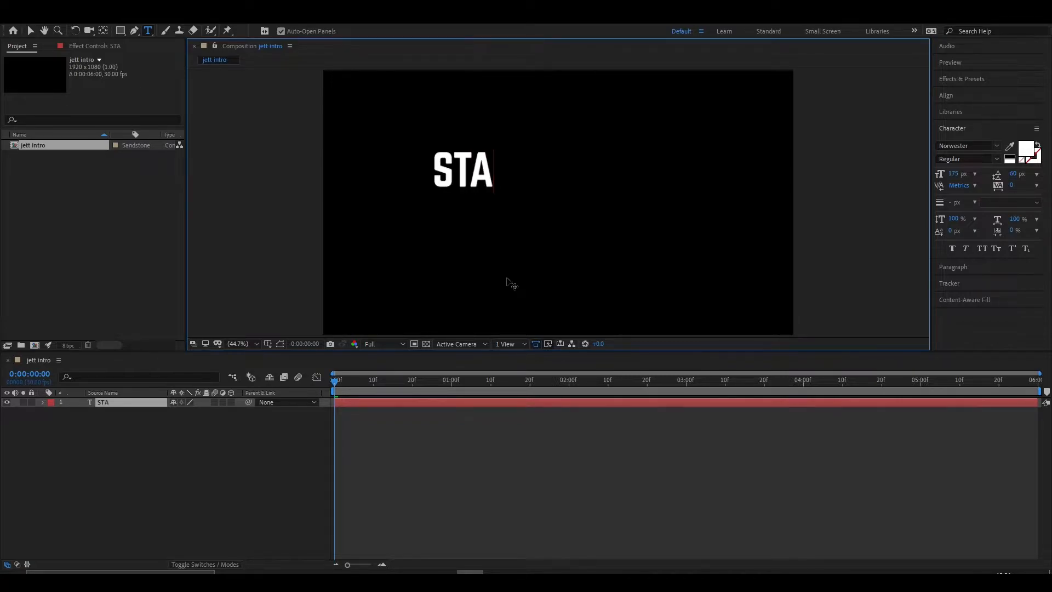
text(RTING SOON)
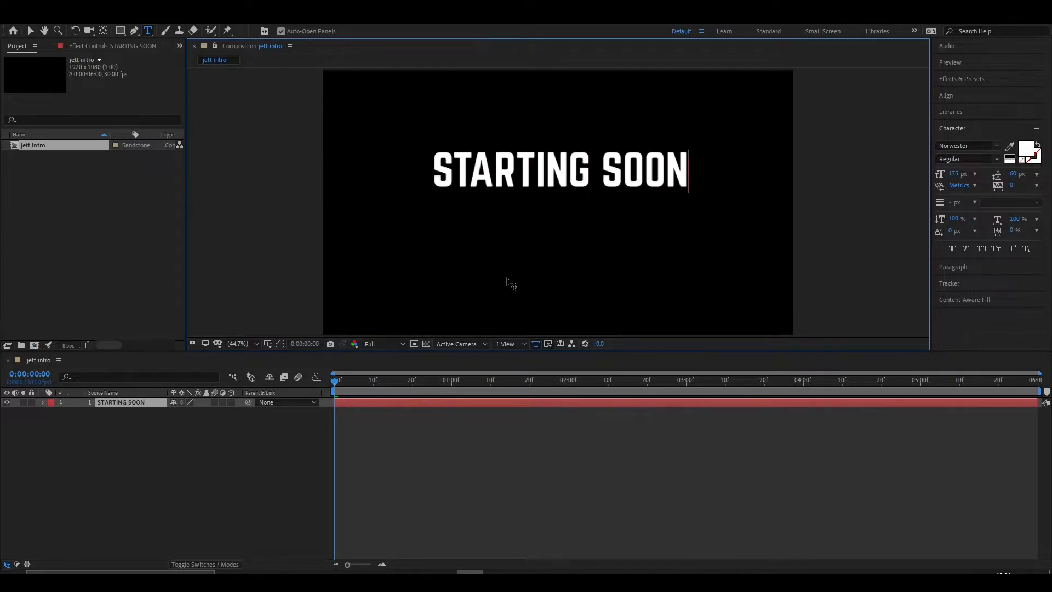
- Move the STARTING SOON text down and centre it in the composition
click(31, 31)
drag(546, 174, 545, 210)
click(947, 96)
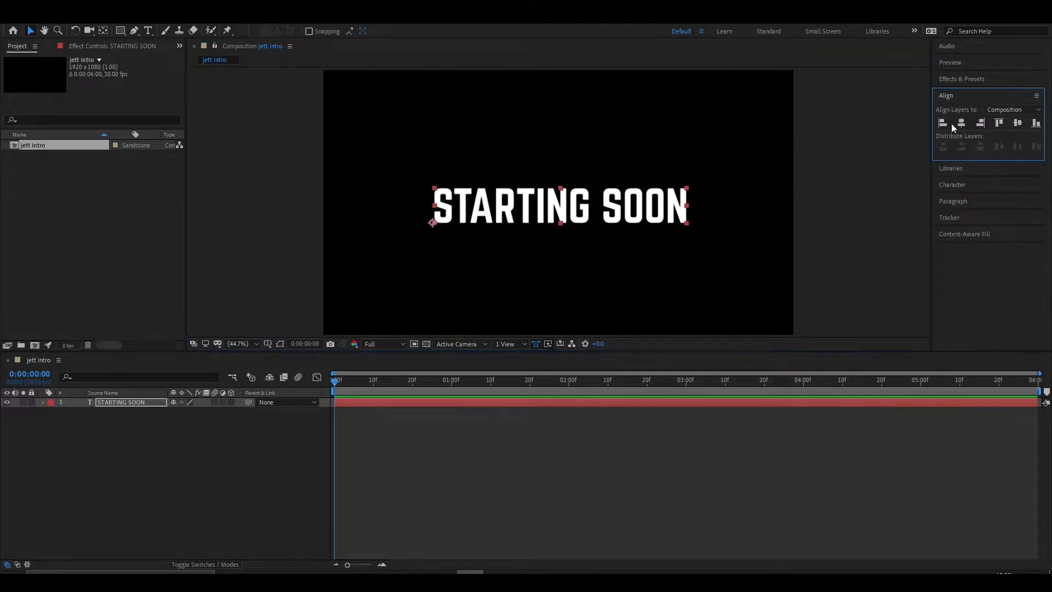
click(1017, 123)
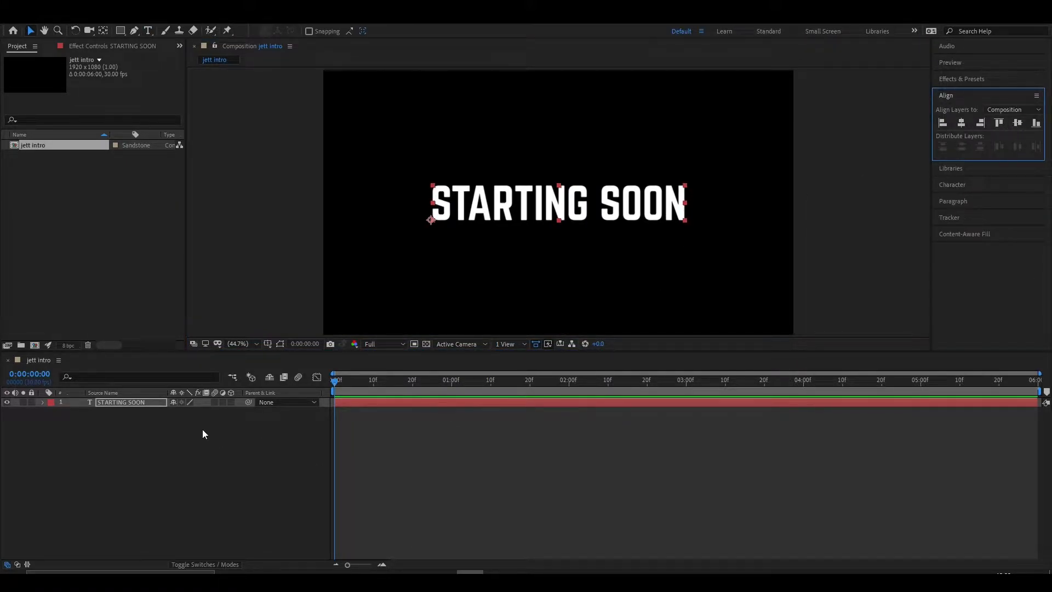
- Add a Tracking animator to the STARTING SOON layer and set its Tracking Amount to 481
click(44, 403)
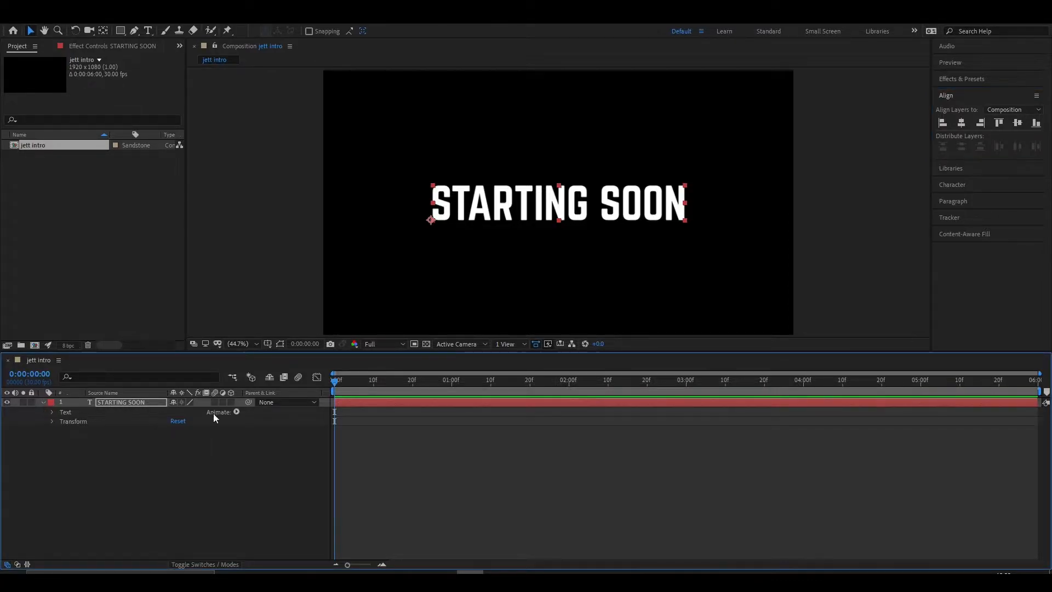
click(237, 412)
click(273, 333)
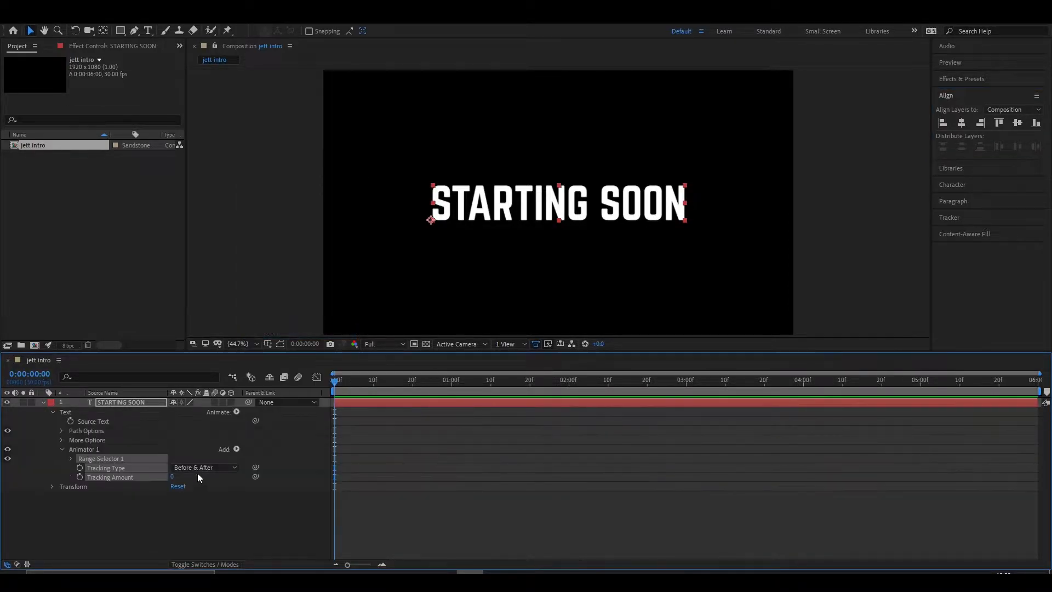
drag(172, 478, 438, 479)
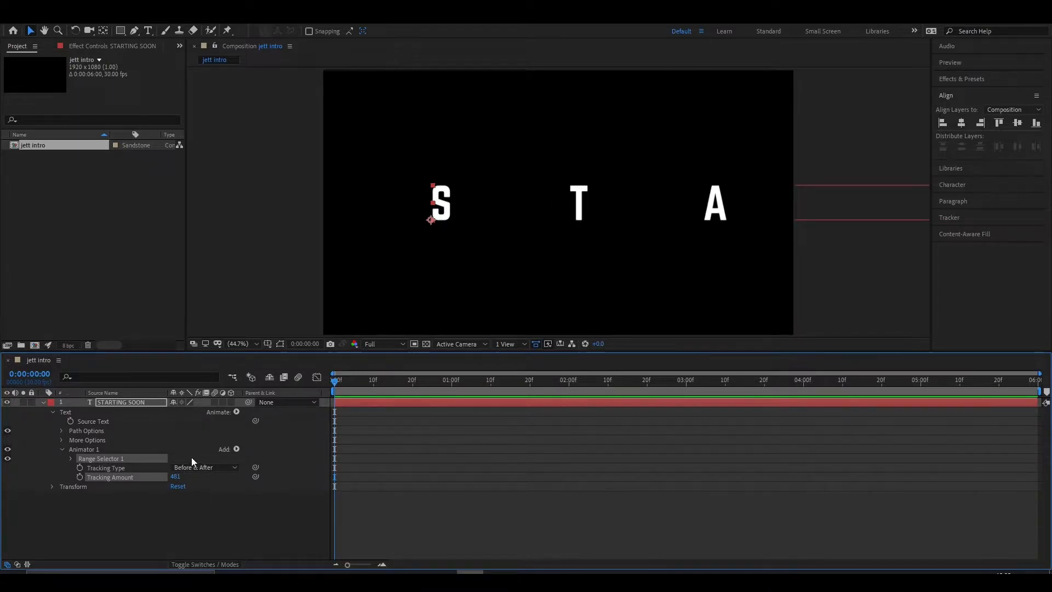
- Add an Opacity property to Animator 1 and set it to 0%
click(237, 449)
mouse_move(263, 453)
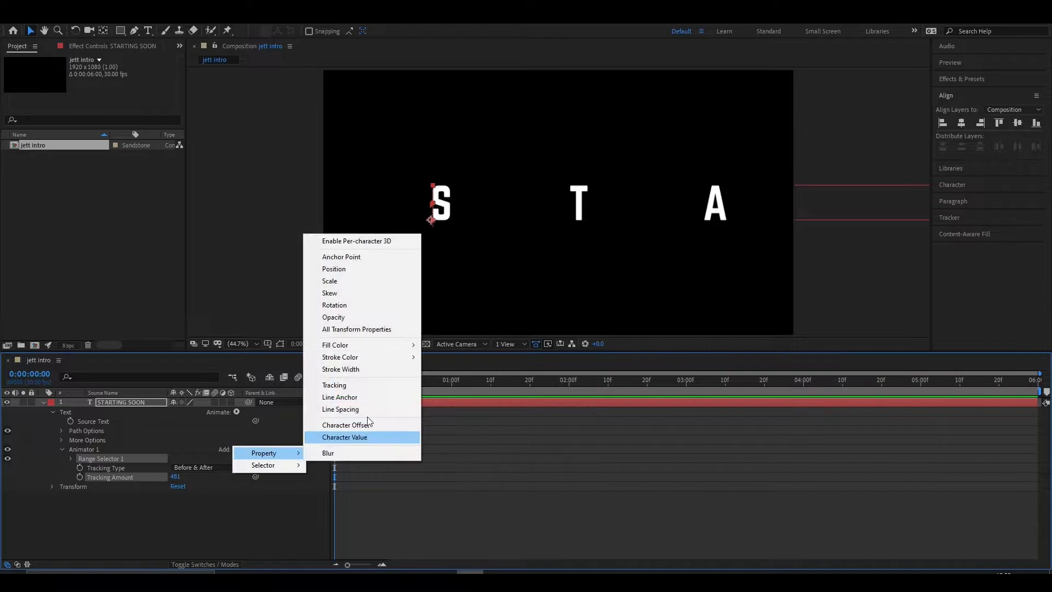
click(356, 316)
drag(176, 467, 34, 471)
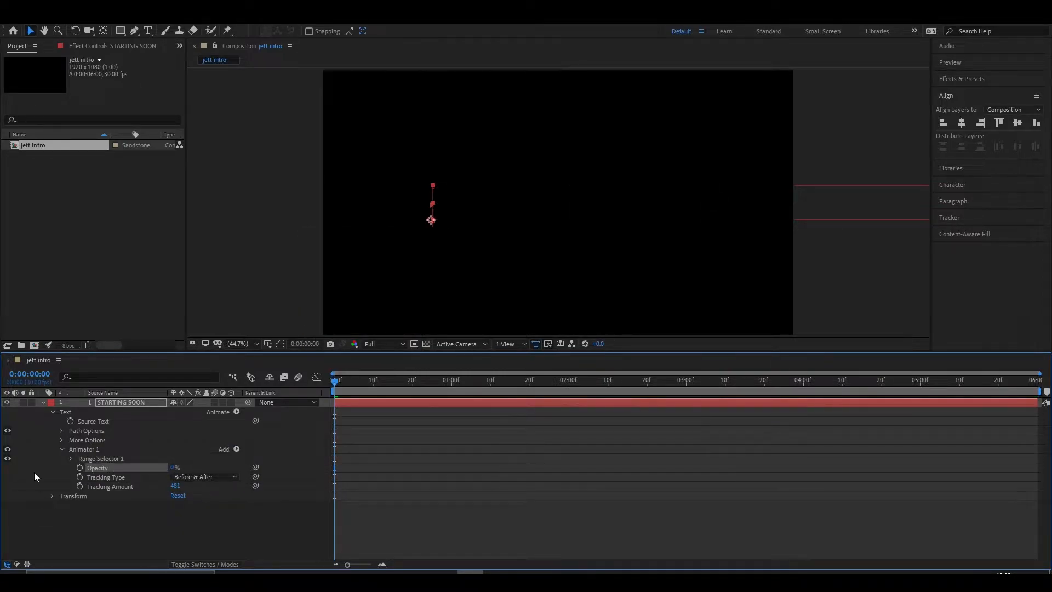
- Keyframe the Range Selector's Start at the composition's beginning and at 100% at one second, and preview the reveal
click(70, 459)
click(89, 468)
drag(335, 381, 449, 386)
drag(173, 467, 307, 459)
drag(453, 382, 316, 386)
key(space)
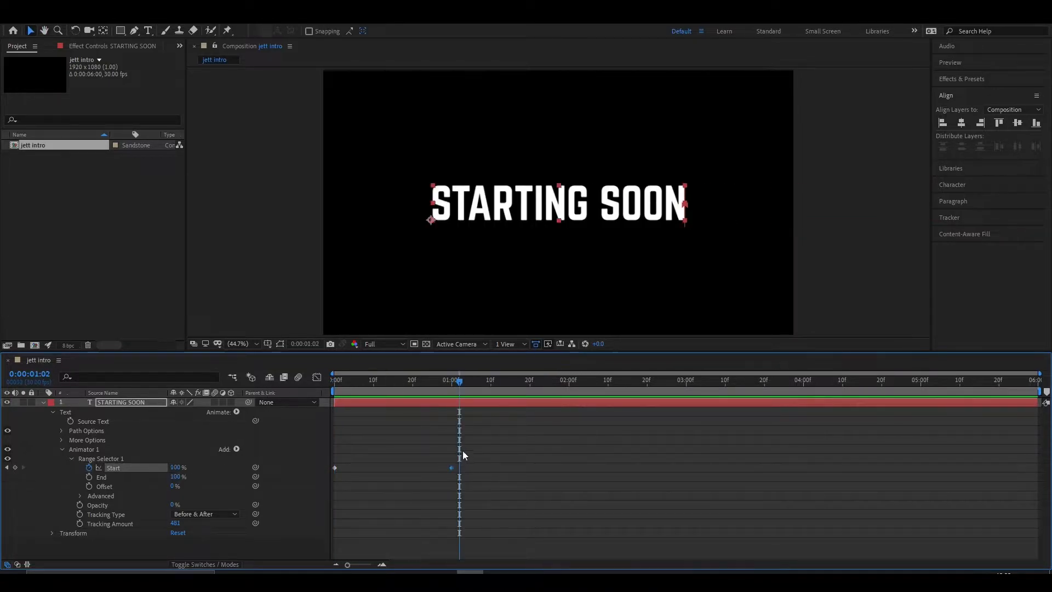
- Move the 100% Start keyframe to frame 20 and preview the faster reveal
drag(481, 462, 412, 468)
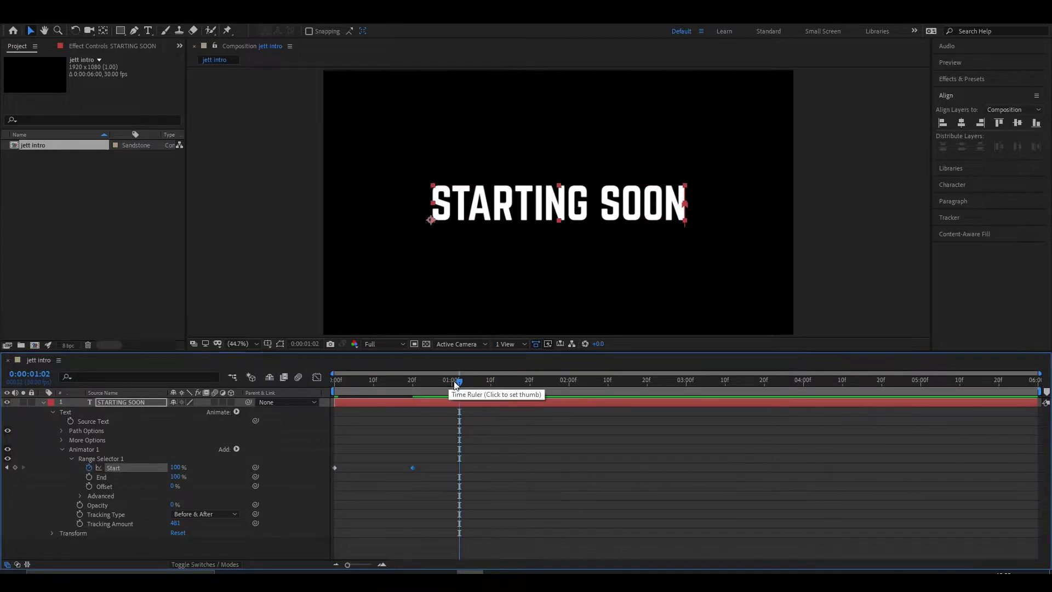
key(Home)
key(space)
key(space)
drag(417, 384, 412, 390)
- Easy-ease both Start keyframes, shape the speed graph to peak early with a long slowdown, and preview the animation
drag(423, 446, 304, 485)
key(F9)
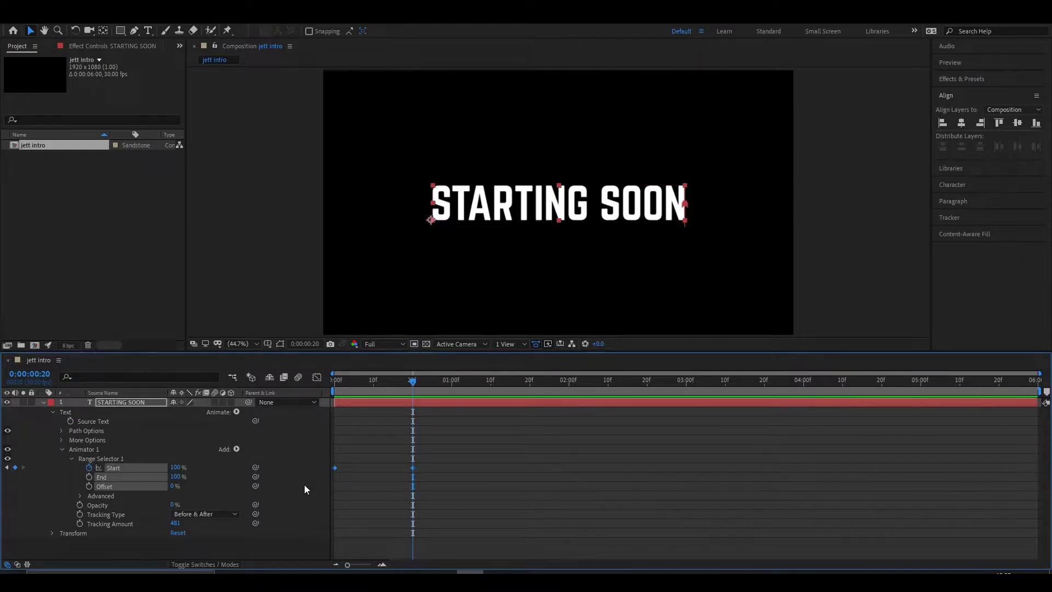
click(317, 377)
drag(406, 533, 380, 535)
key(Home)
key(space)
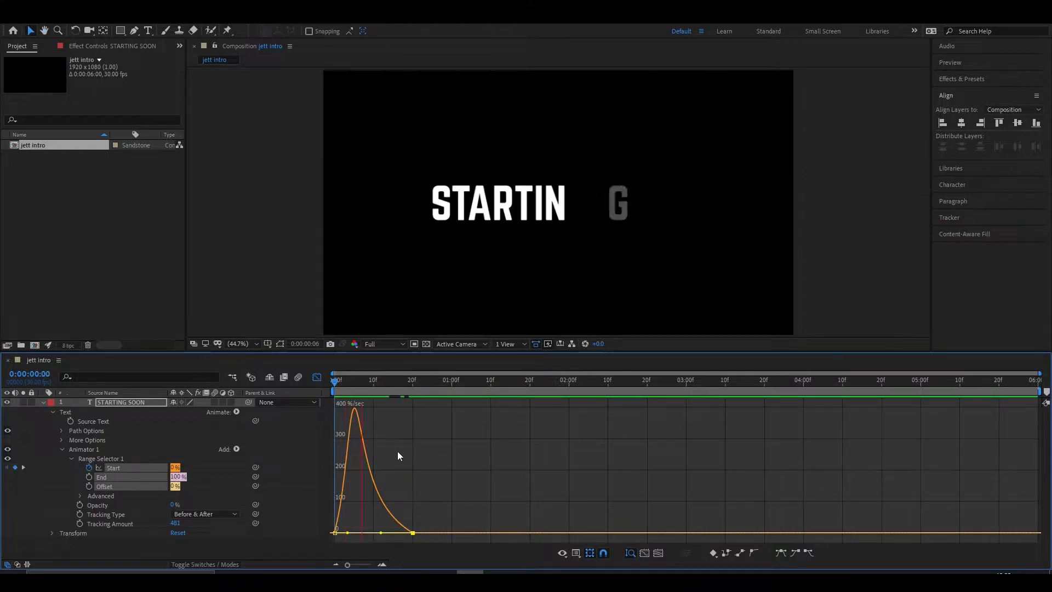
key(space)
key(Home)
key(space)
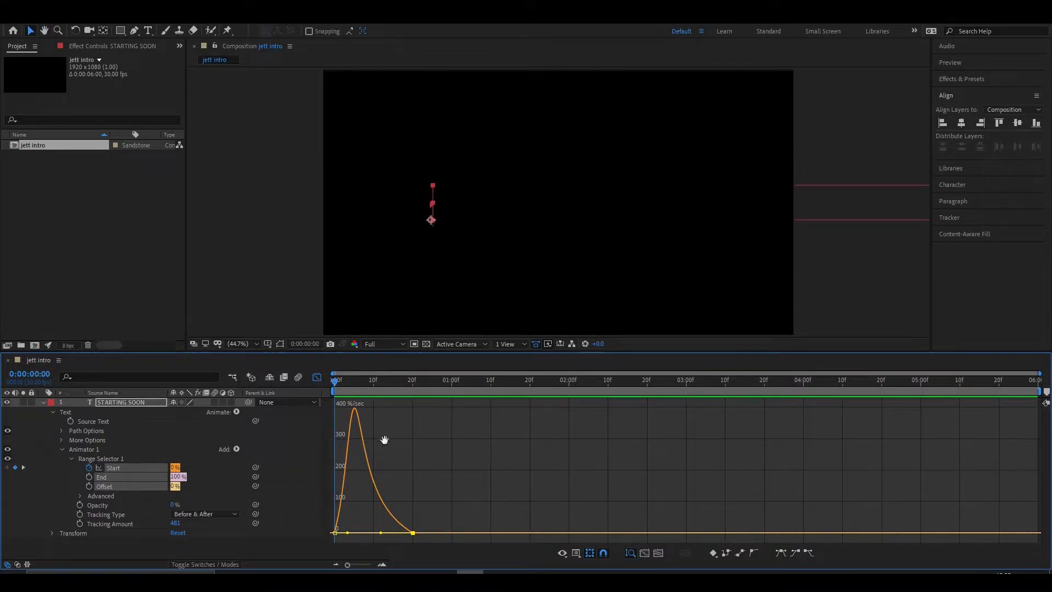
- Collapse the STARTING SOON layer, close the graph editor and place the playhead at 0:00:00:20
click(43, 403)
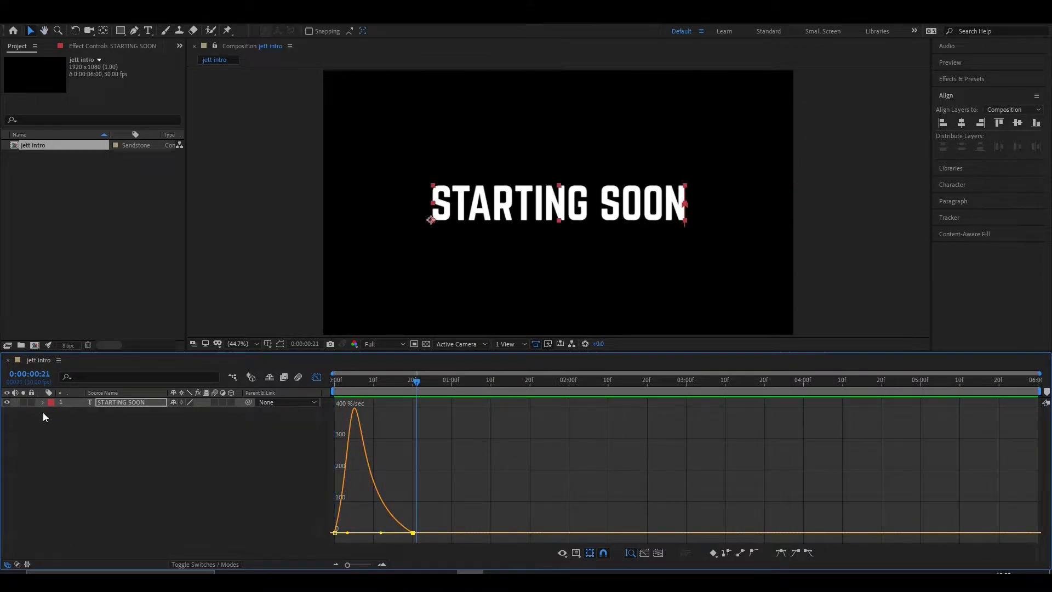
click(273, 446)
drag(401, 387, 370, 389)
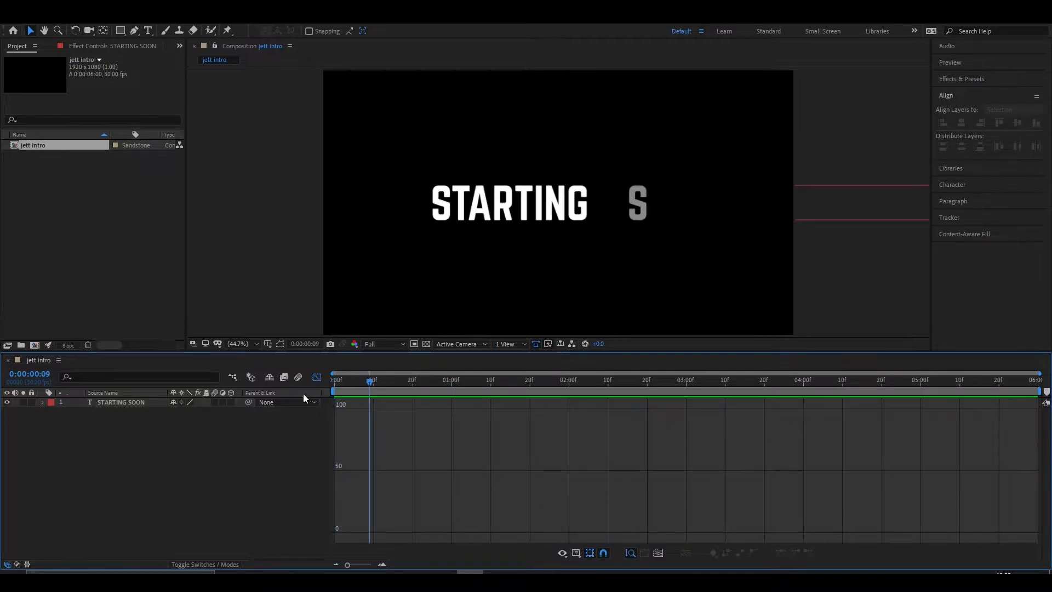
click(317, 377)
click(105, 405)
click(118, 445)
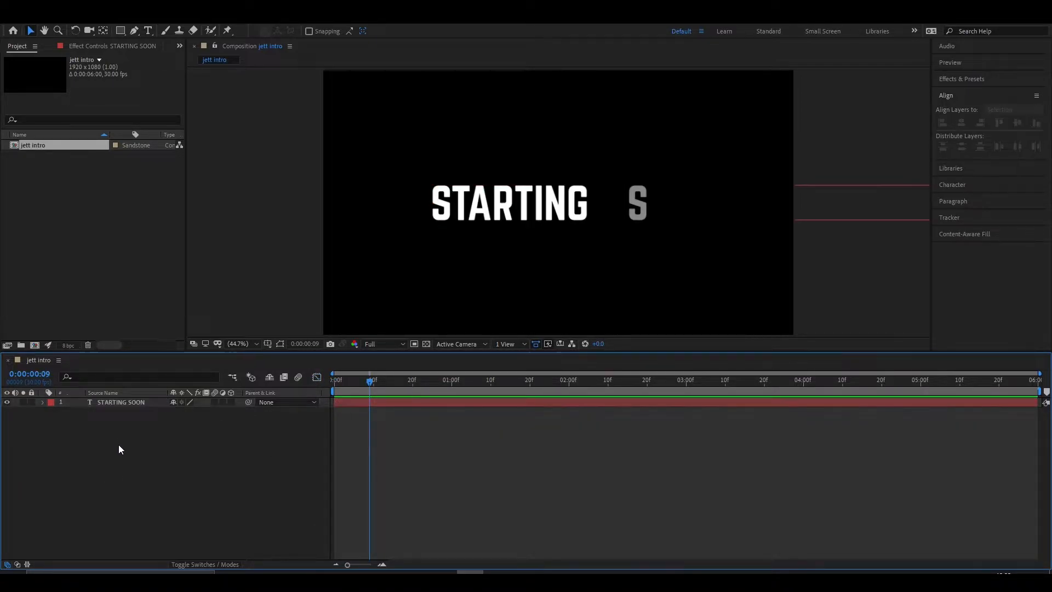
drag(373, 387, 412, 383)
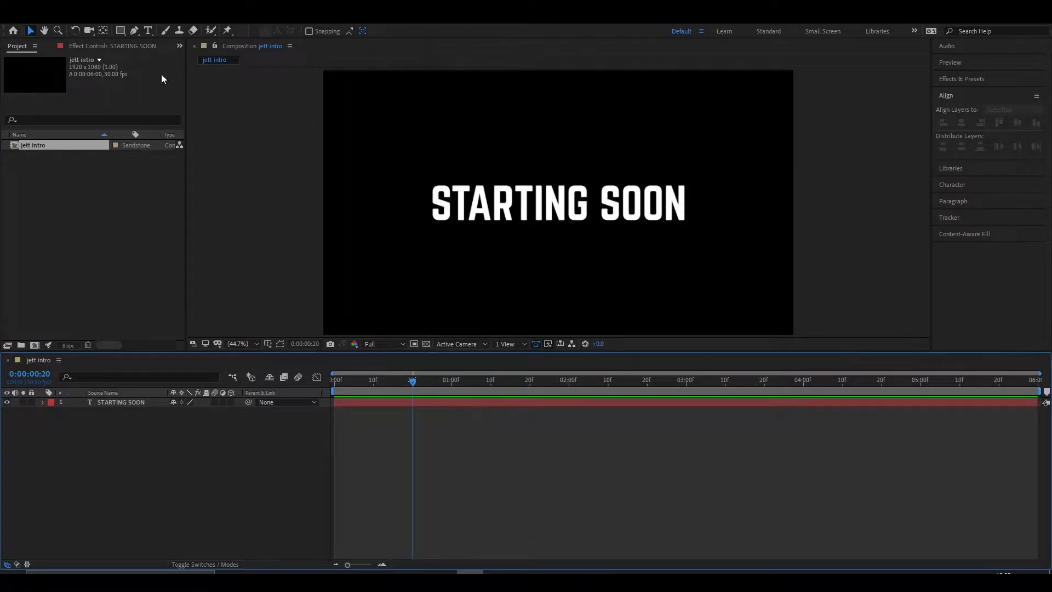
- Create a second text layer reading "STREAM IS" above STARTING SOON
click(146, 30)
click(439, 167)
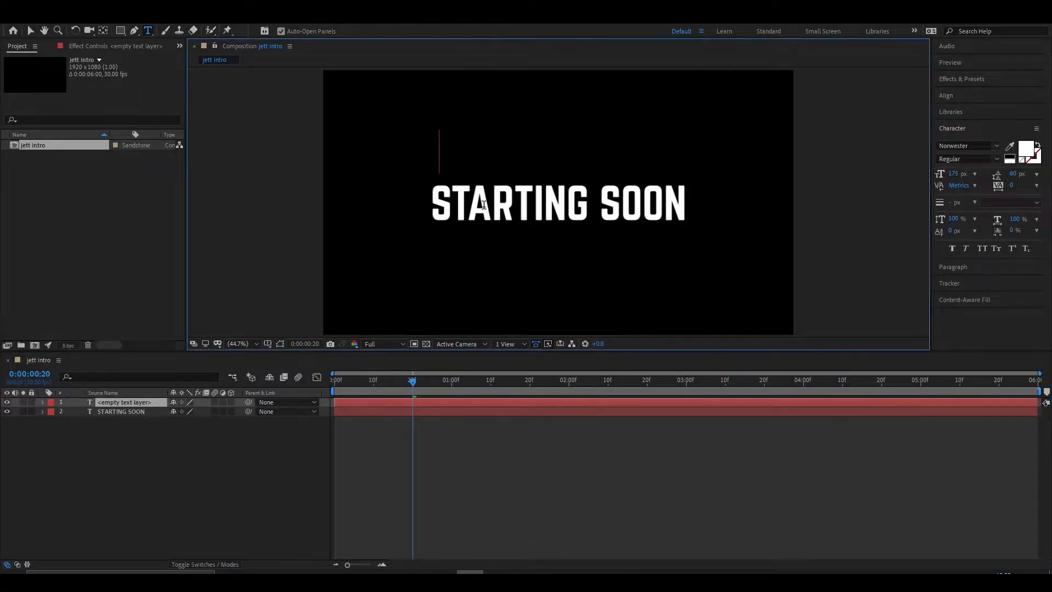
text(STREAN)
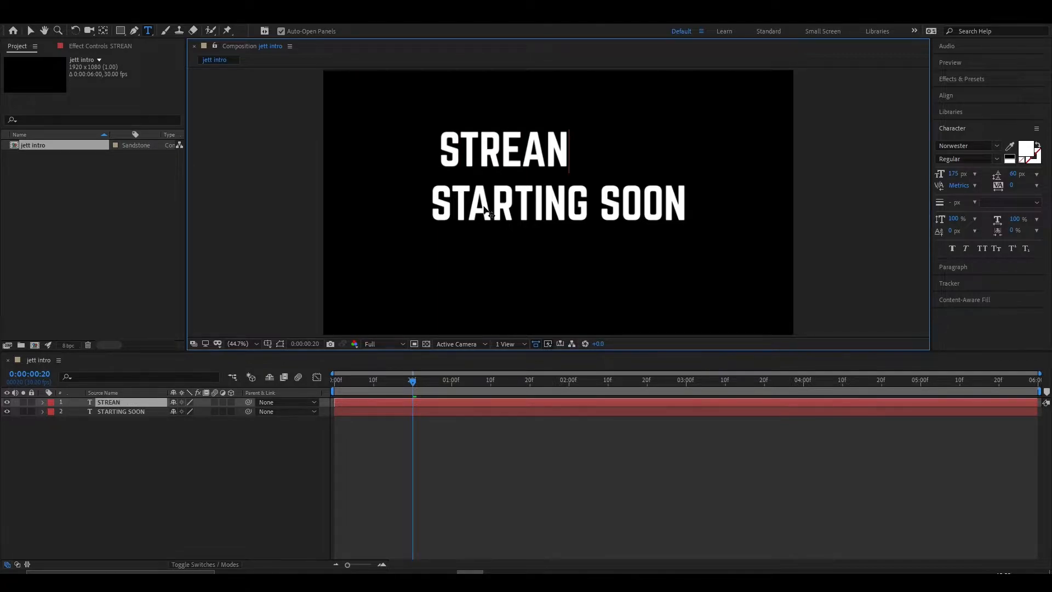
key(BackSpace)
text(M)
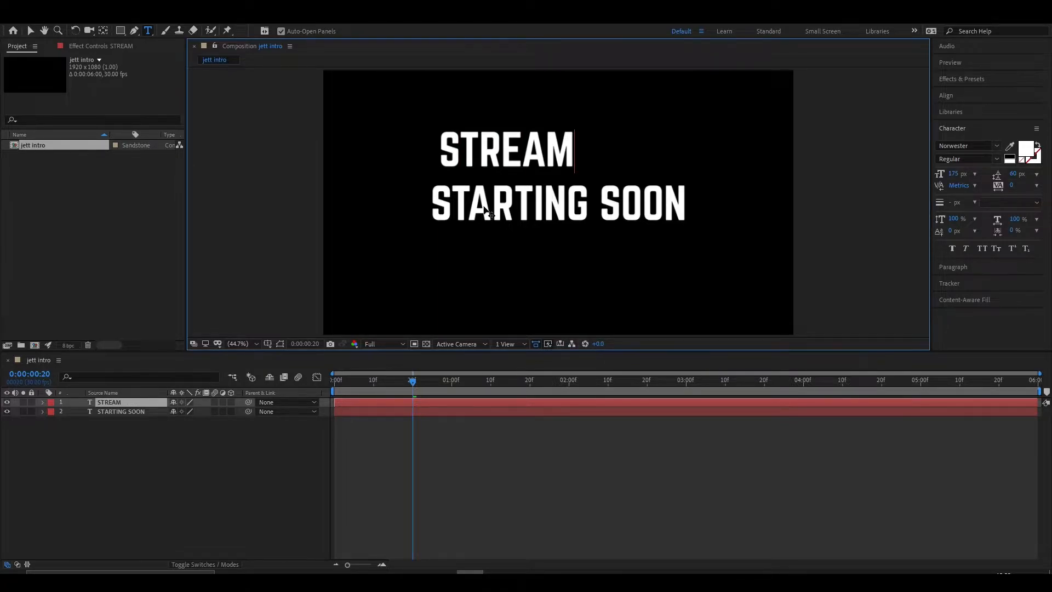
text( IS)
- Change the STREAM IS text to the Nexa Light font and reduce its size to 43 px
click(31, 30)
click(978, 145)
click(893, 164)
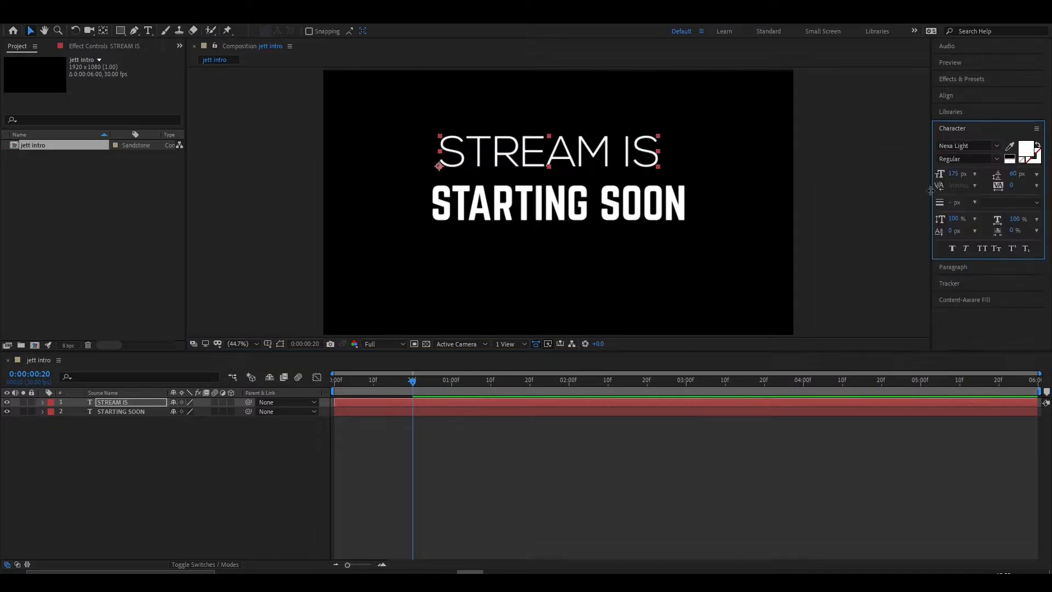
drag(953, 174, 881, 174)
scroll(481, 162, up, 1)
scroll(481, 162, up, 3)
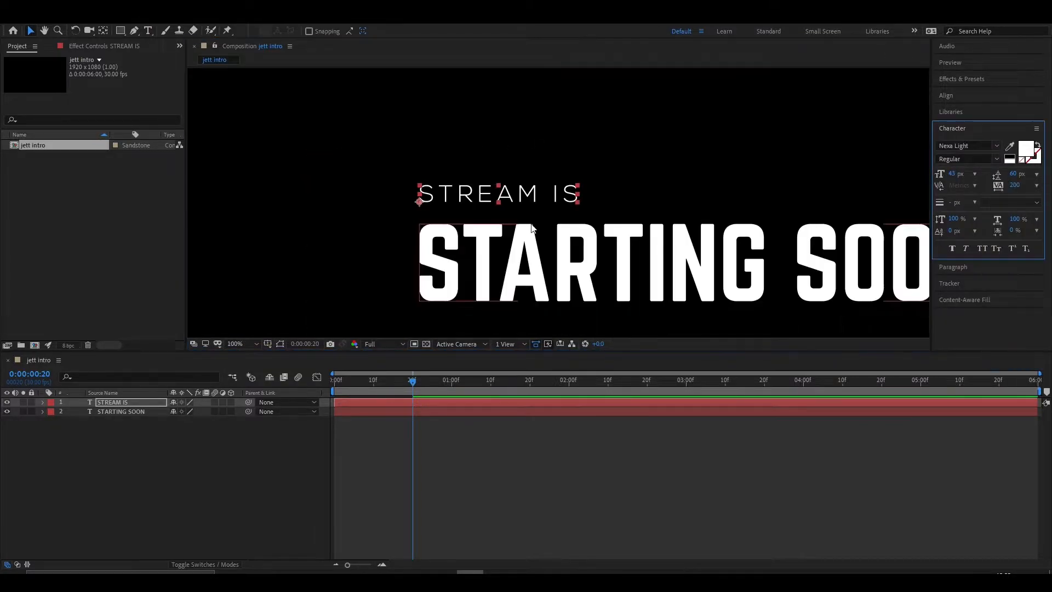
- Widen the letter tracking of the STREAM IS text, trying 300 before settling on 350
drag(630, 242, 532, 216)
click(1036, 185)
click(1015, 185)
text(300)
scroll(500, 282, down, 2)
scroll(500, 282, up, 1)
click(1015, 185)
text(350)
click(557, 203)
scroll(557, 203, down, 1)
scroll(526, 236, up, 2)
click(411, 171)
drag(951, 173, 953, 174)
click(418, 155)
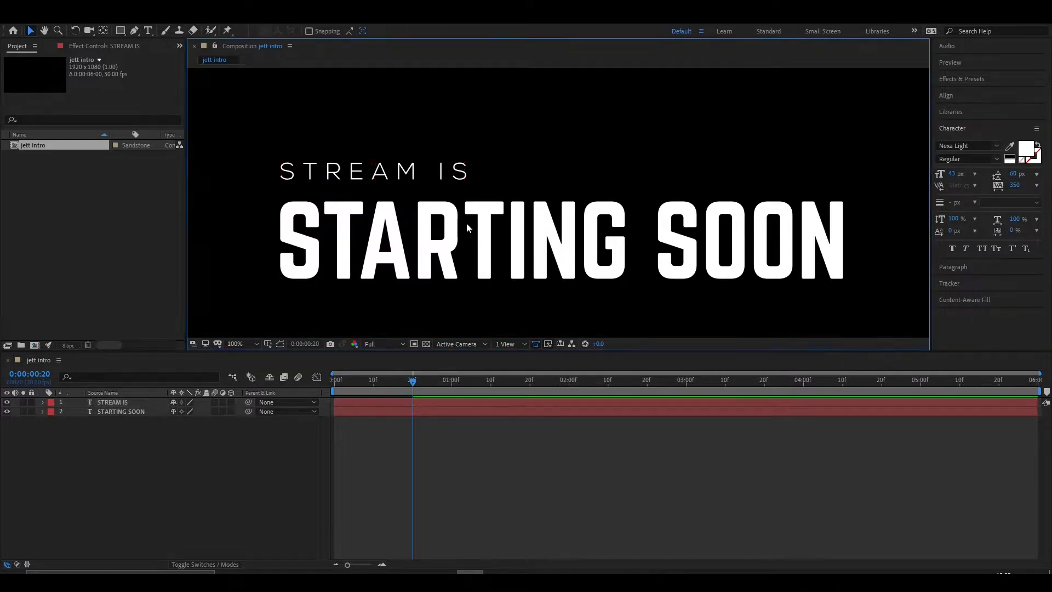
- Apply the Decoder Fade In animation preset to the STREAM IS layer
click(429, 185)
click(960, 78)
click(967, 93)
text(deco)
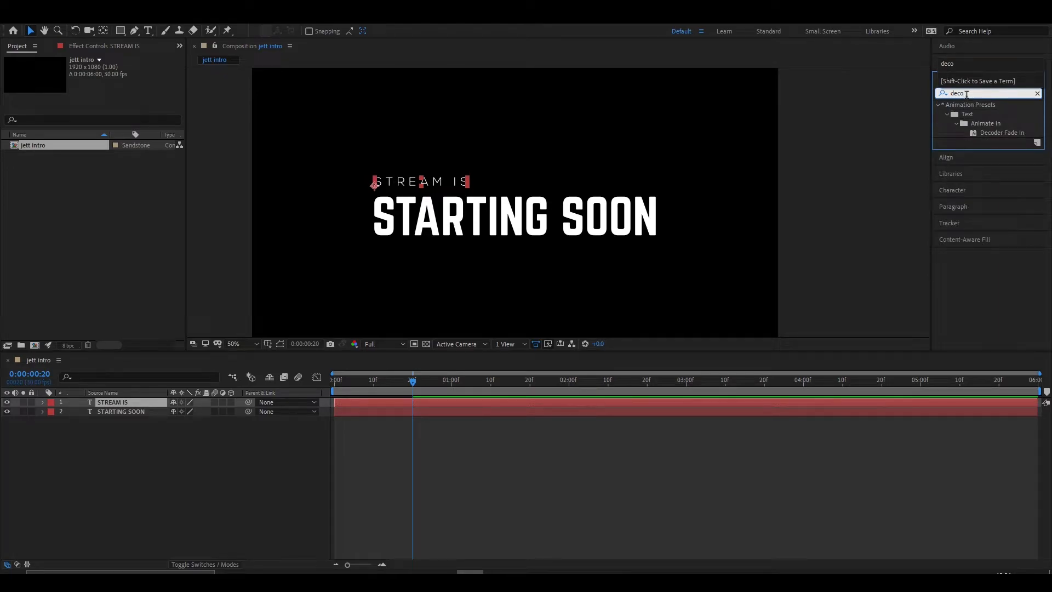
double_click(998, 132)
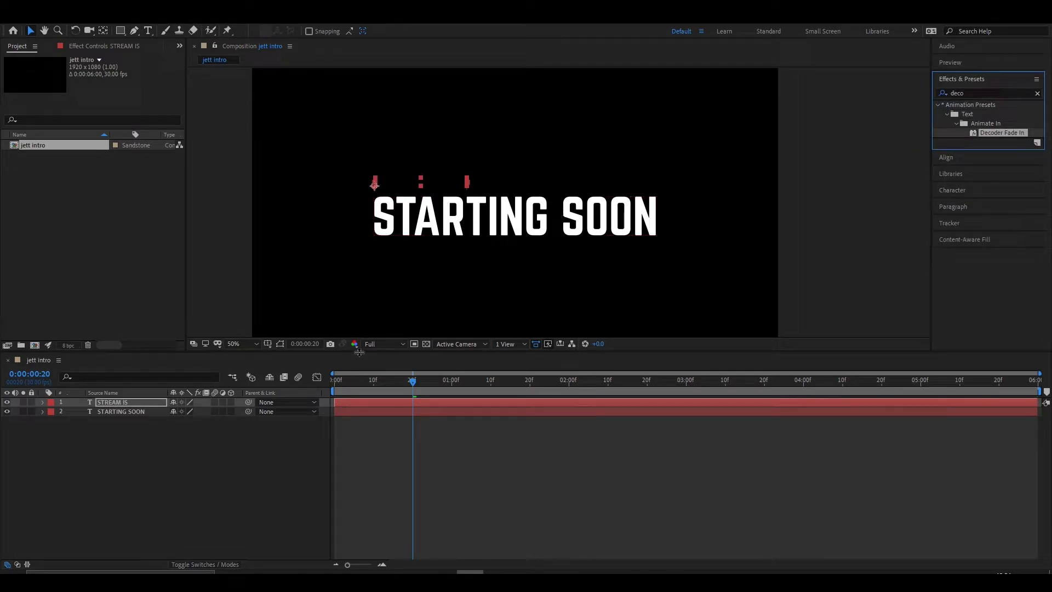
- Reveal the STREAM IS keyframes, move the last Start keyframe earlier to about 0:00:01:10, and preview the result
drag(414, 385, 542, 392)
key(u)
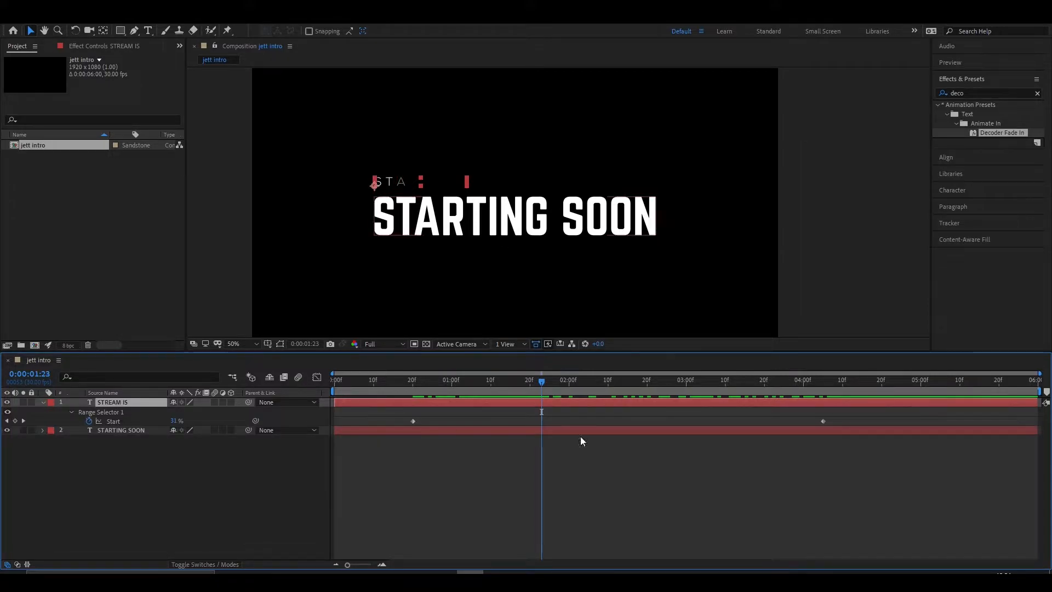
click(822, 420)
drag(822, 420, 485, 422)
click(440, 387)
drag(345, 387, 332, 388)
key(space)
key(space)
- Shift both STREAM IS Start keyframes so the fade begins at the composition's first frame, and preview it
drag(505, 417, 335, 423)
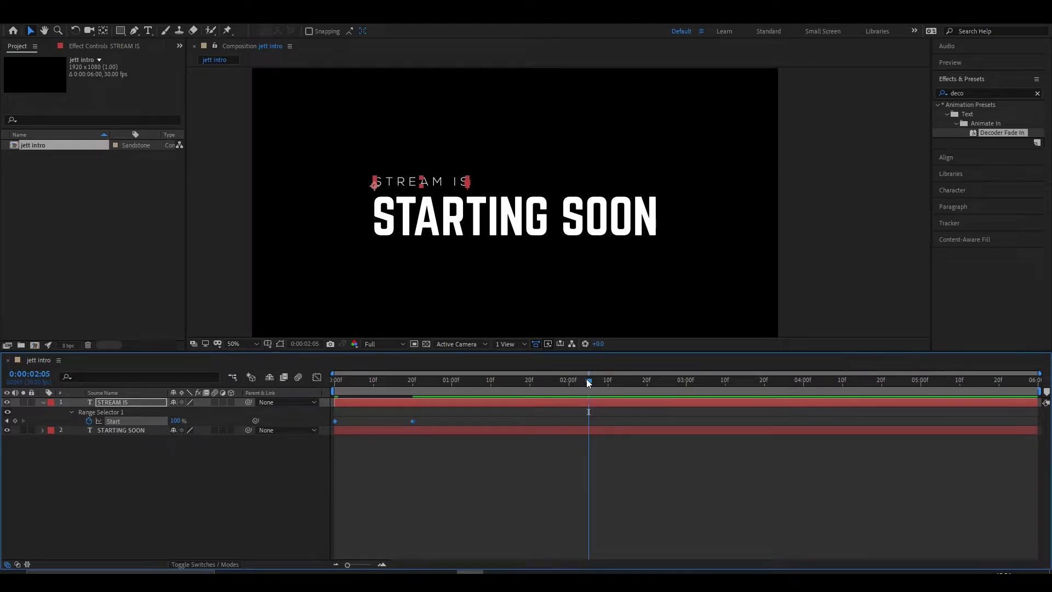
key(space)
key(space)
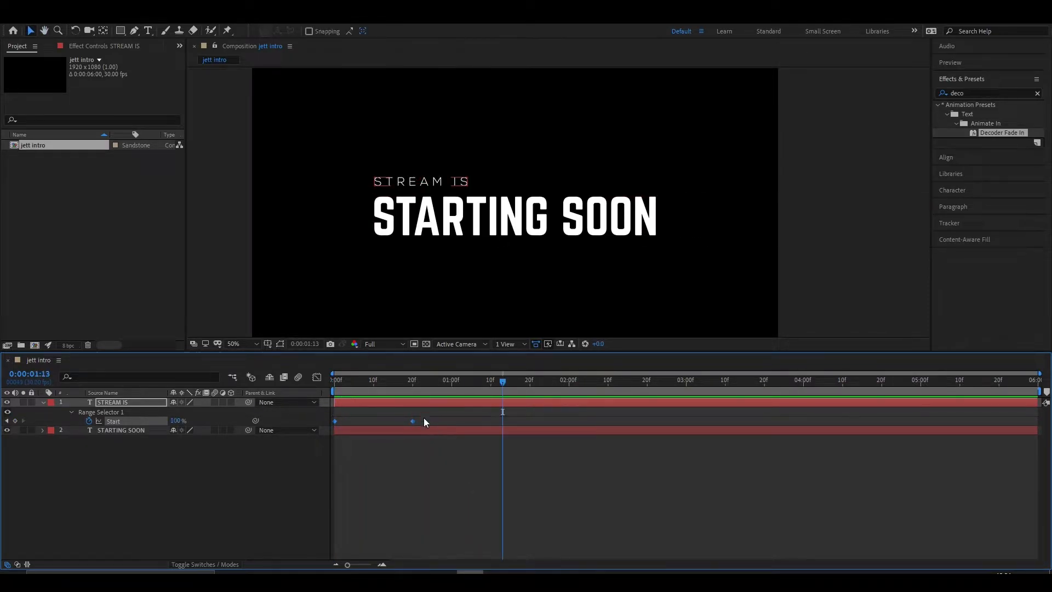
- Lengthen the STREAM IS fade by moving its last Start keyframe to 0:00:01:10, and preview it
drag(414, 422, 491, 421)
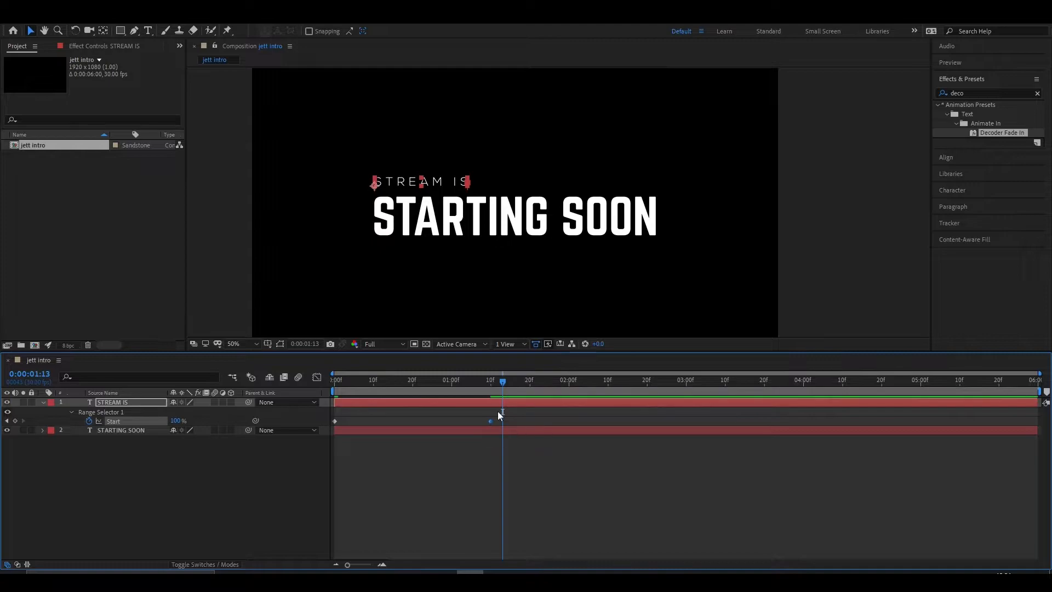
key(space)
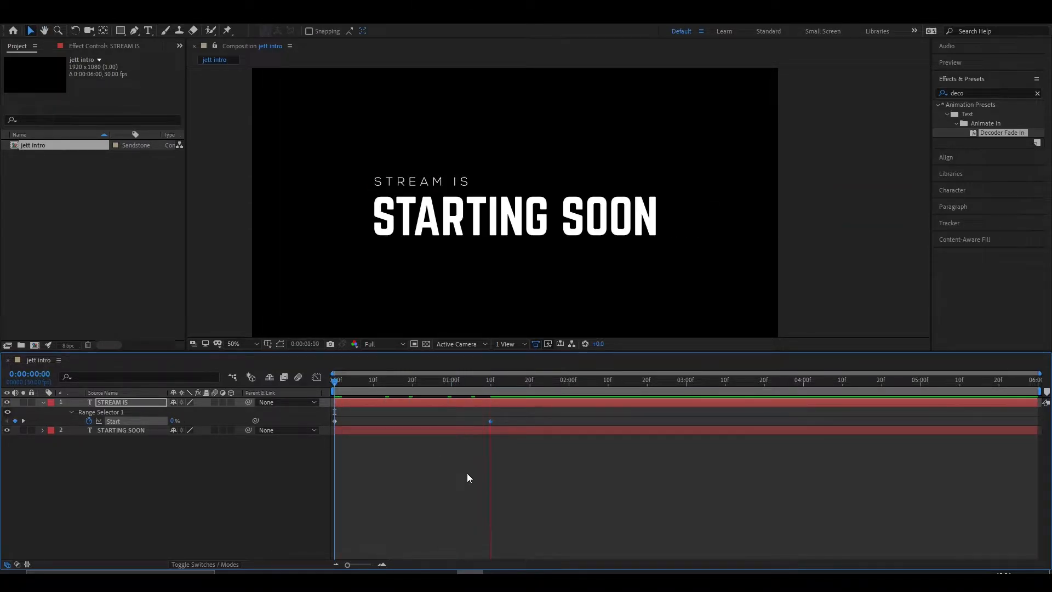
key(space)
- Draw a straight horizontal line with the Pen tool from just after STREAM IS to the end of the STARTING SOON text
drag(573, 381, 561, 402)
click(485, 461)
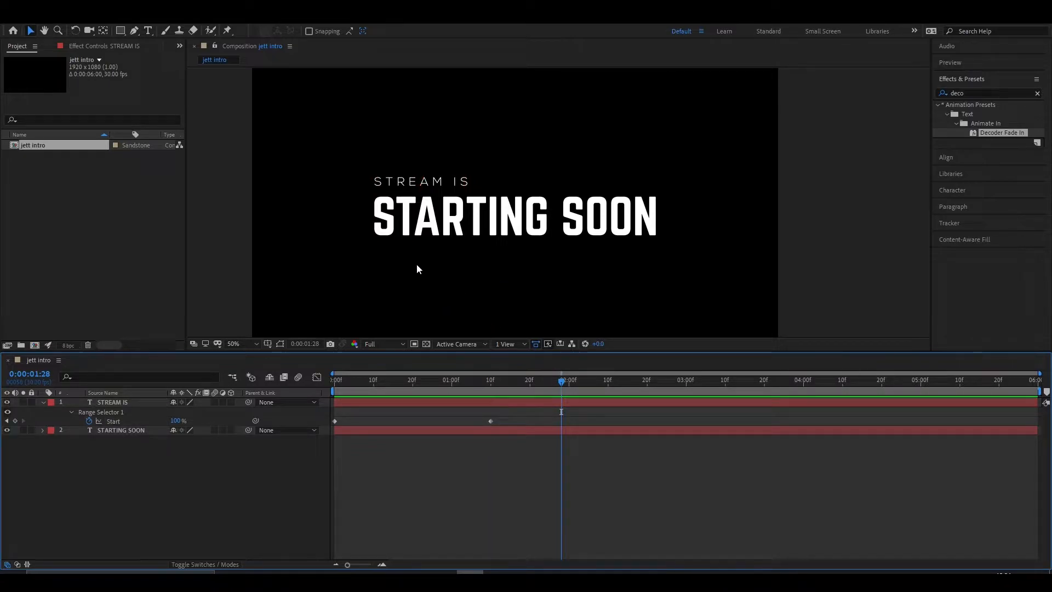
click(140, 31)
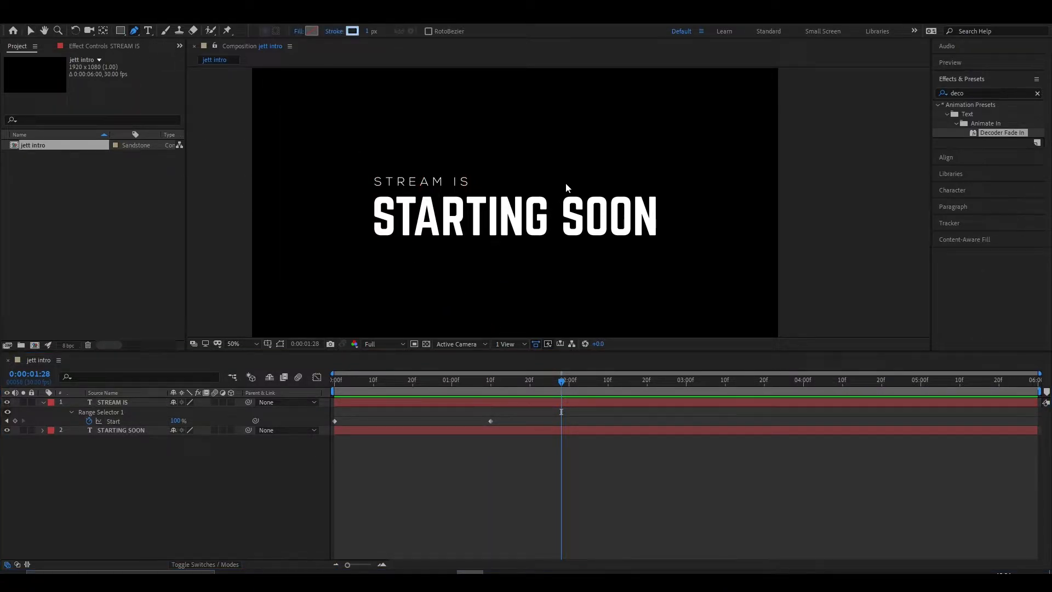
scroll(566, 183, up, 2)
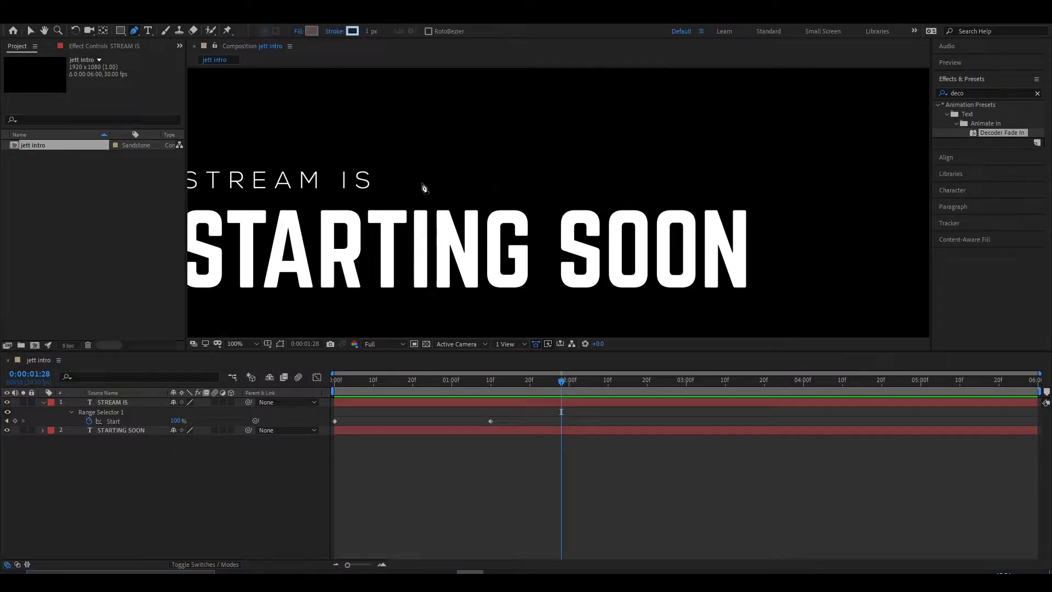
click(389, 187)
click(747, 181)
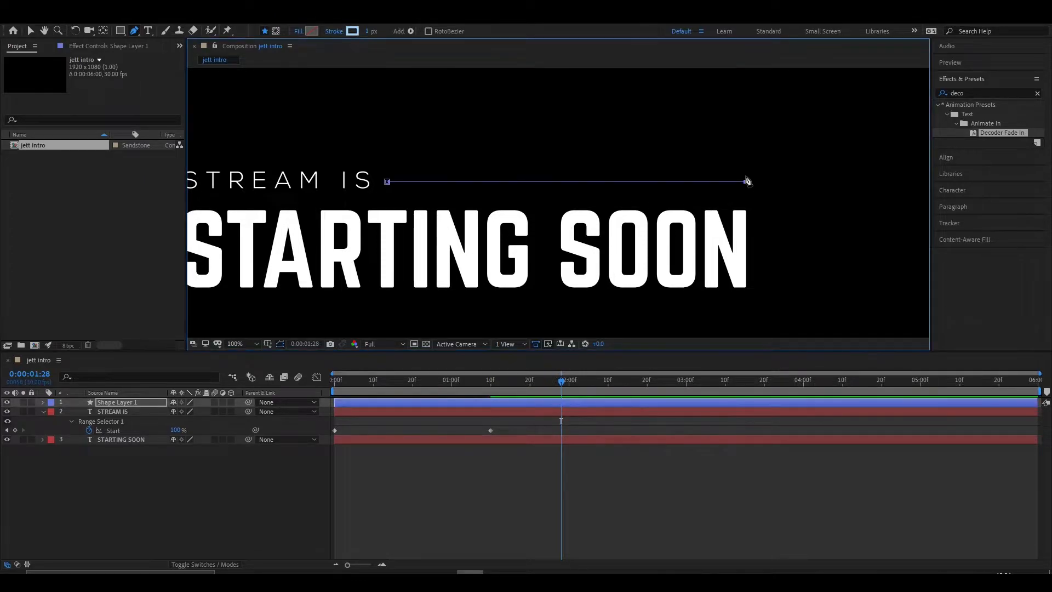
- Set the line shape layer's stroke to 2 px wide and coloured white (FFFFFF)
key(v)
scroll(557, 180, up, 2)
click(591, 250)
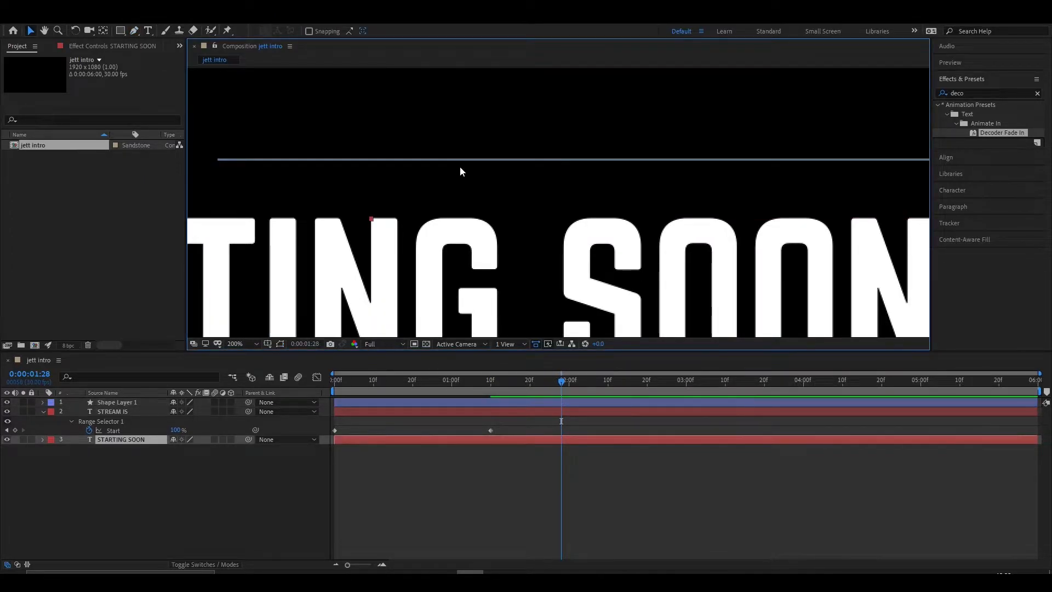
click(283, 345)
click(114, 402)
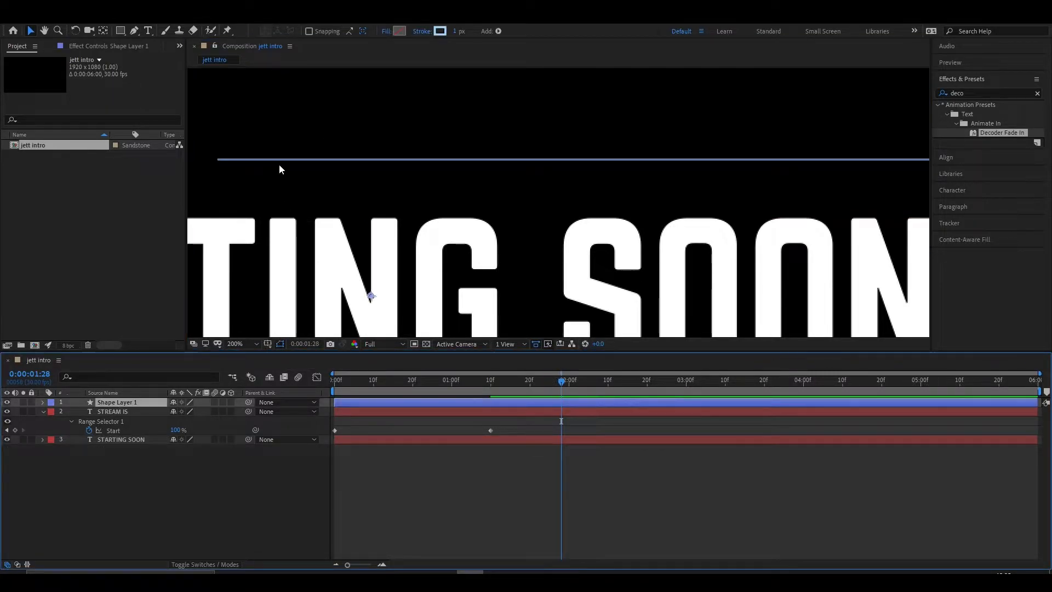
drag(455, 32, 458, 31)
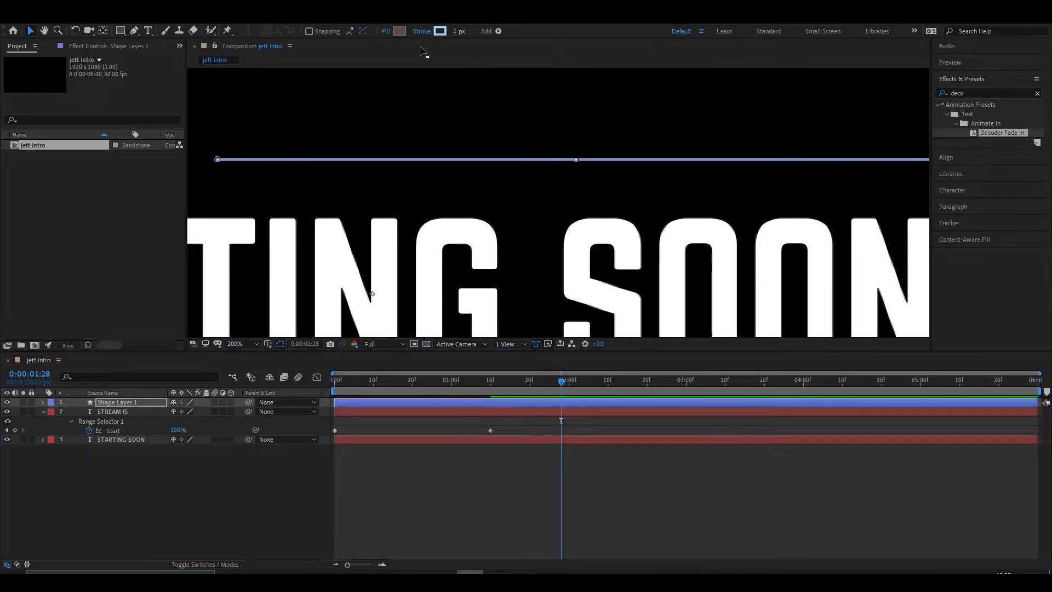
click(440, 31)
click(374, 365)
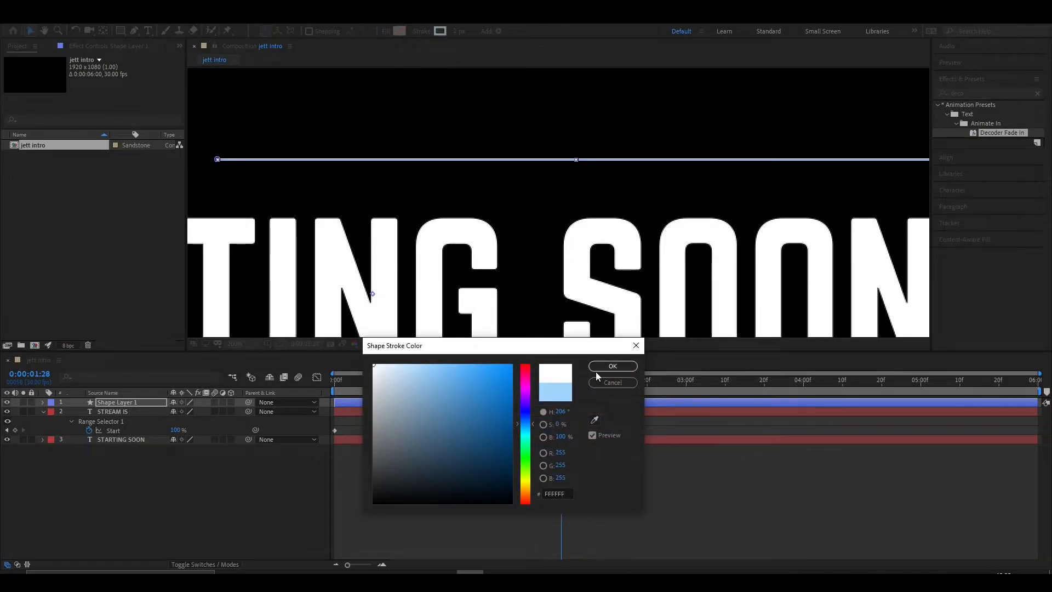
click(612, 366)
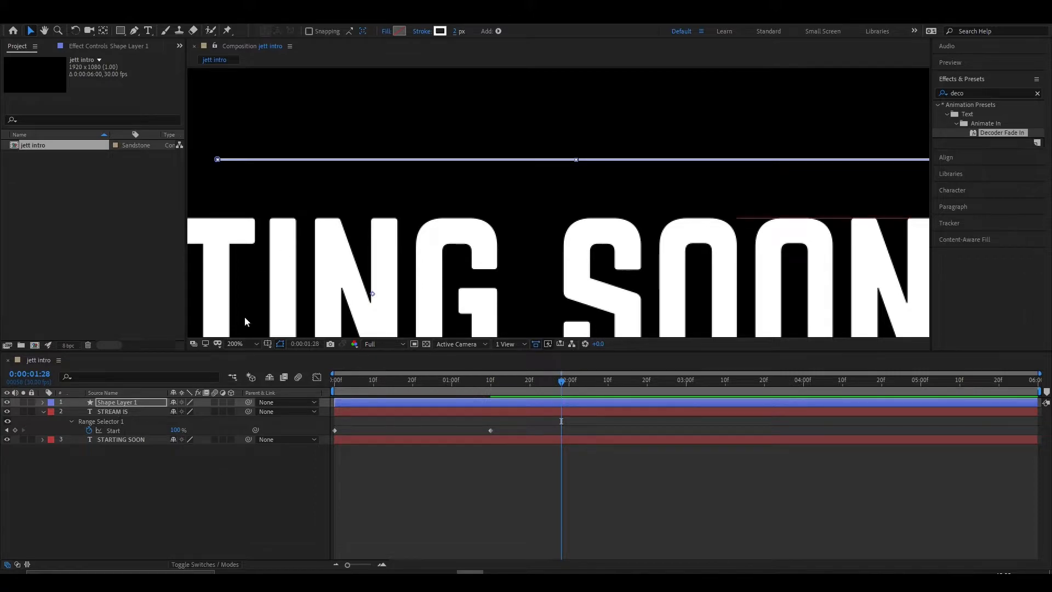
- Add Trim Paths to Shape Layer 1 and show its settings with the current time at 0:00:01:10
click(42, 403)
drag(560, 376, 491, 399)
click(236, 411)
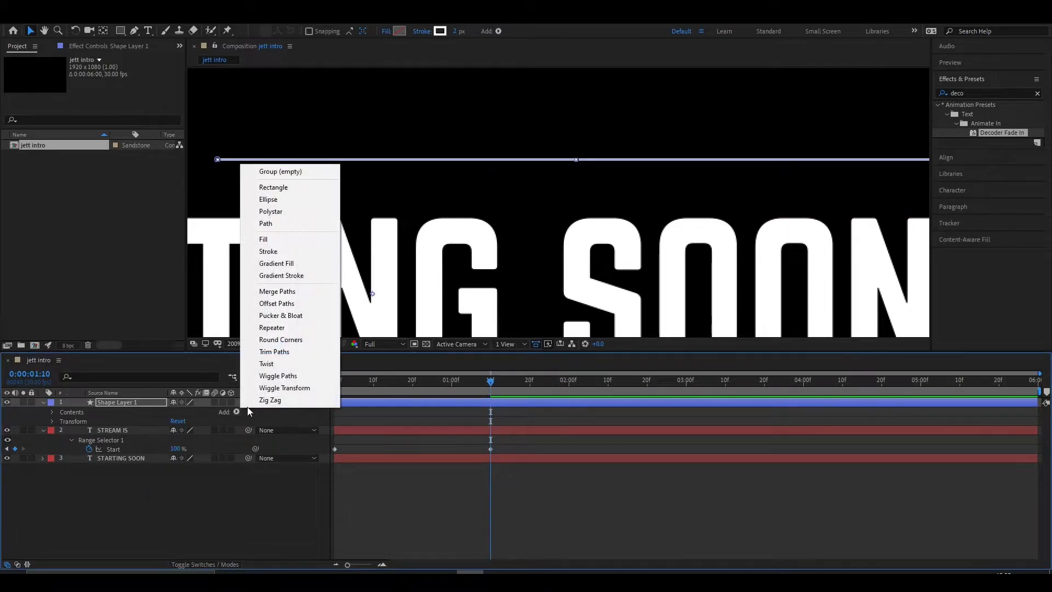
click(258, 351)
click(70, 440)
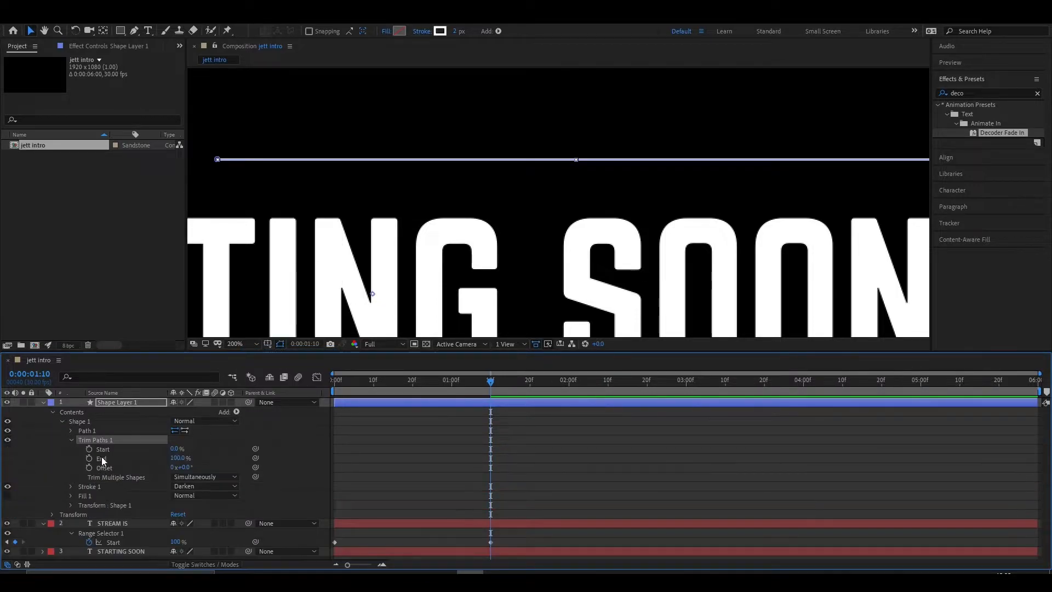
- Keyframe the line's Trim Paths End from 0% at 0:00:01:10 to 100% at 0:00:01:20, and preview the reveal
mouse_move(174, 450)
mouse_down()
mouse_move(230, 451)
mouse_move(122, 459)
mouse_up()
click(89, 458)
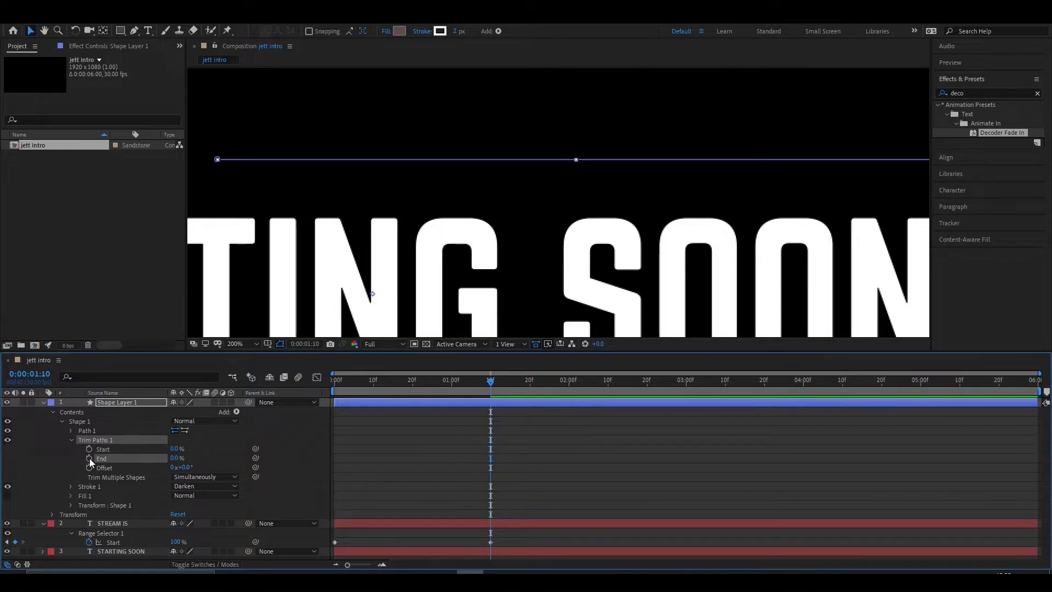
drag(492, 387, 530, 392)
drag(176, 460, 323, 392)
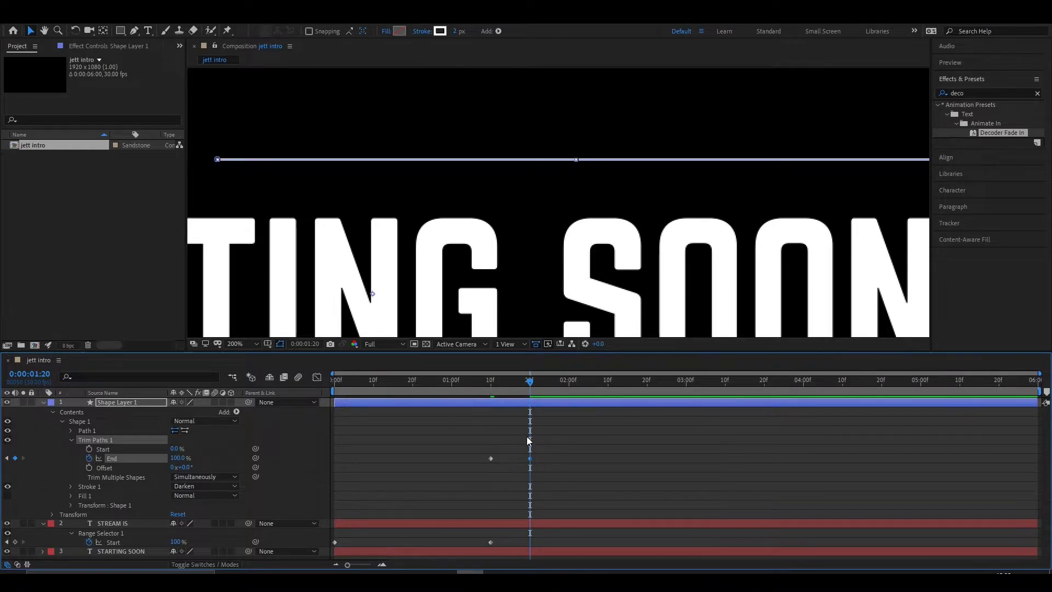
key(comma)
drag(530, 382, 484, 388)
key(space)
key(space)
drag(588, 383, 454, 404)
- Move the line's last End keyframe to 0:00:02:00, apply Easy Ease to both End keyframes, and preview the motion
key(space)
key(space)
drag(531, 459, 424, 492)
key(space)
key(space)
key(F9)
key(space)
key(space)
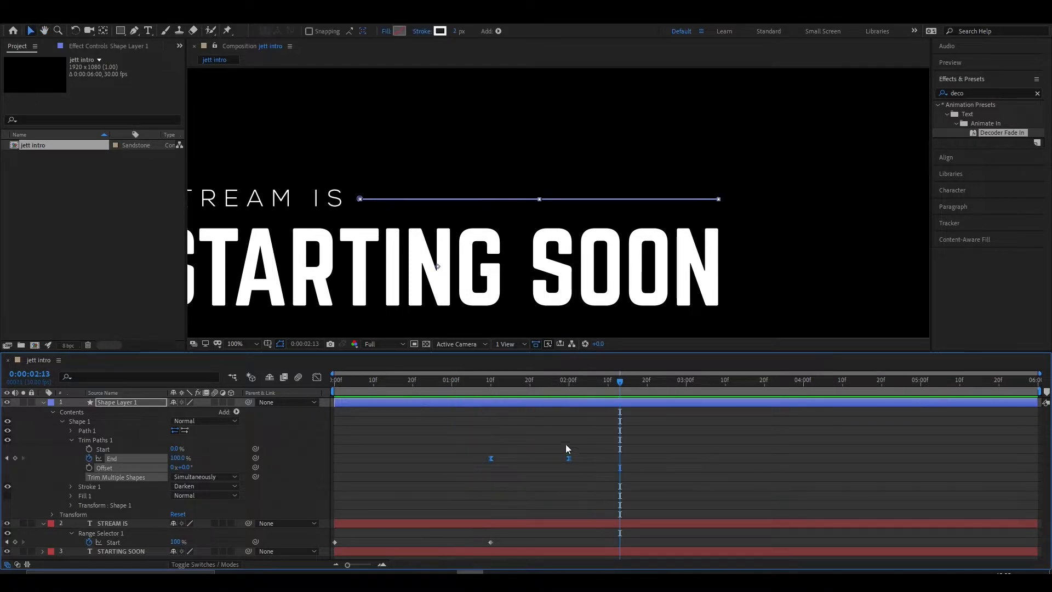
- Duplicate Shape Layer 1 and rename the copy Bold bar
mouse_move(617, 383)
mouse_down()
mouse_move(531, 395)
mouse_move(571, 395)
mouse_move(558, 399)
mouse_up()
scroll(401, 180, up, 2)
click(399, 179)
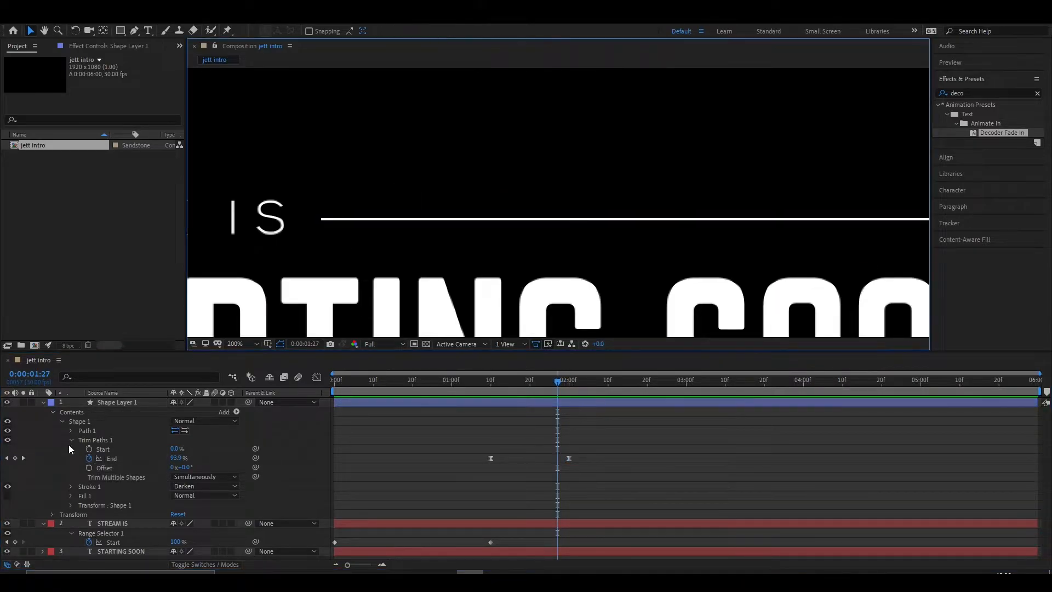
click(43, 402)
click(117, 402)
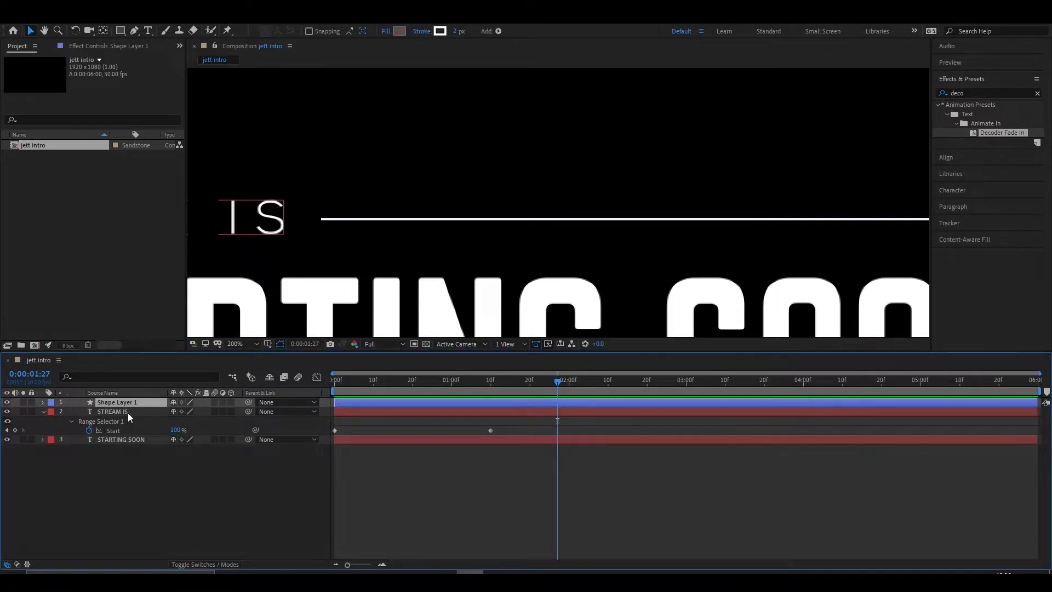
key(ctrl+d)
right_click(124, 414)
click(143, 396)
text(Bold bar)
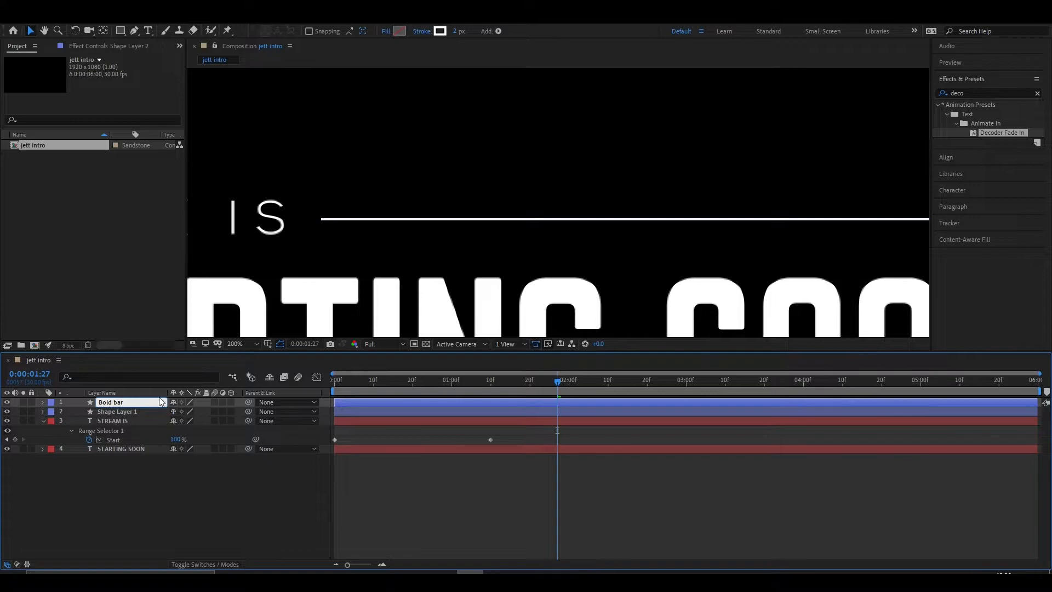
key(Return)
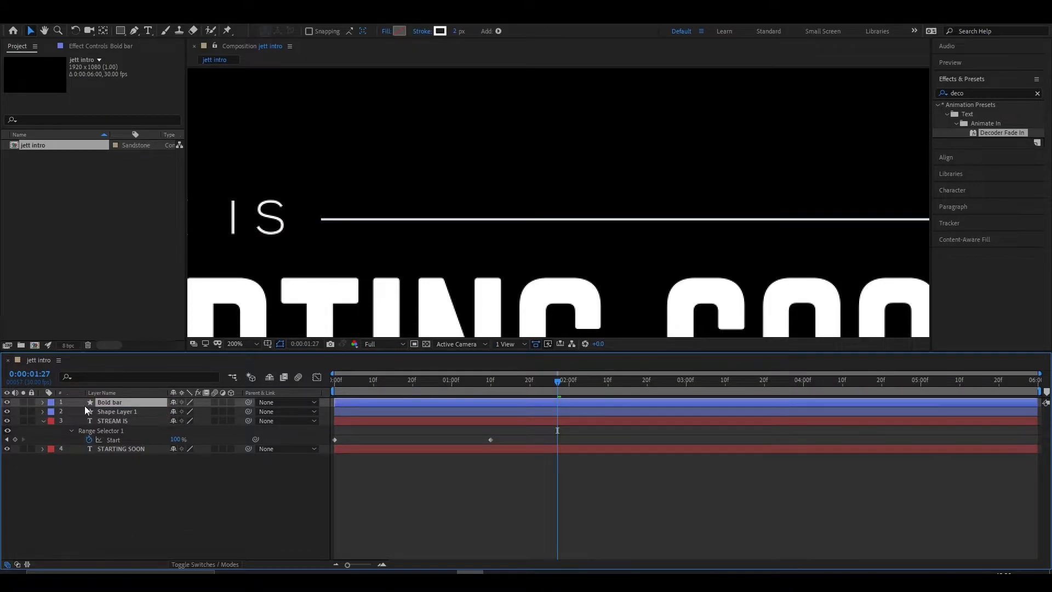
- Delete both Trim Paths End keyframes from the Bold bar layer and expand its contents
click(42, 403)
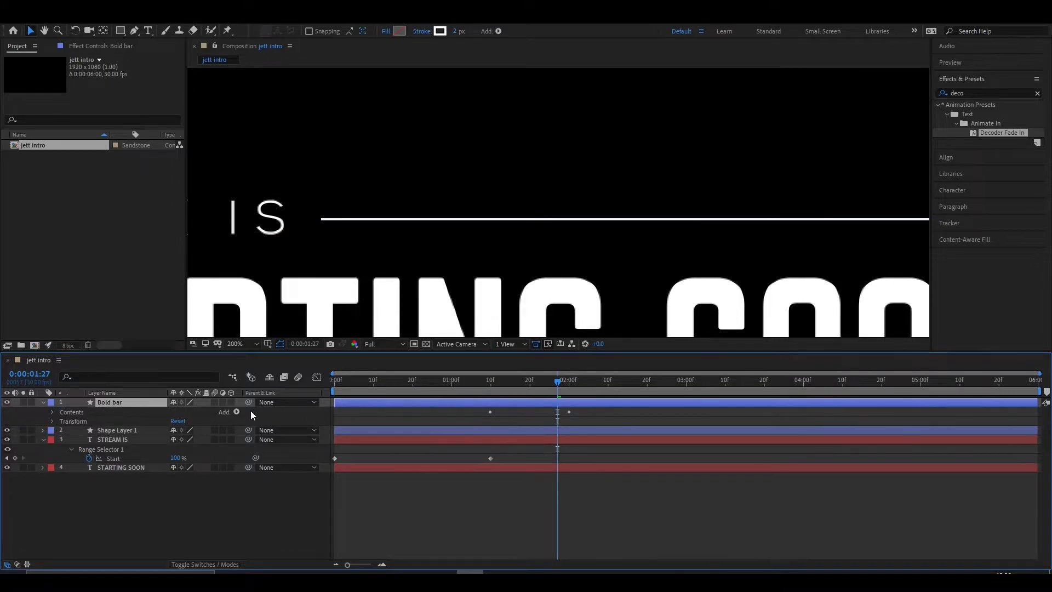
key(u)
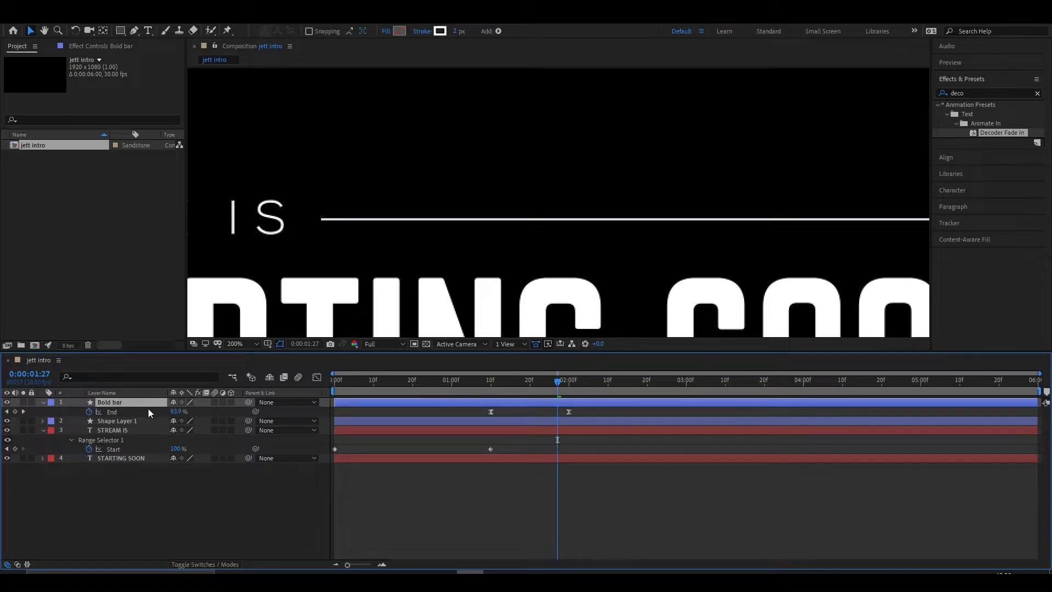
drag(602, 412, 465, 411)
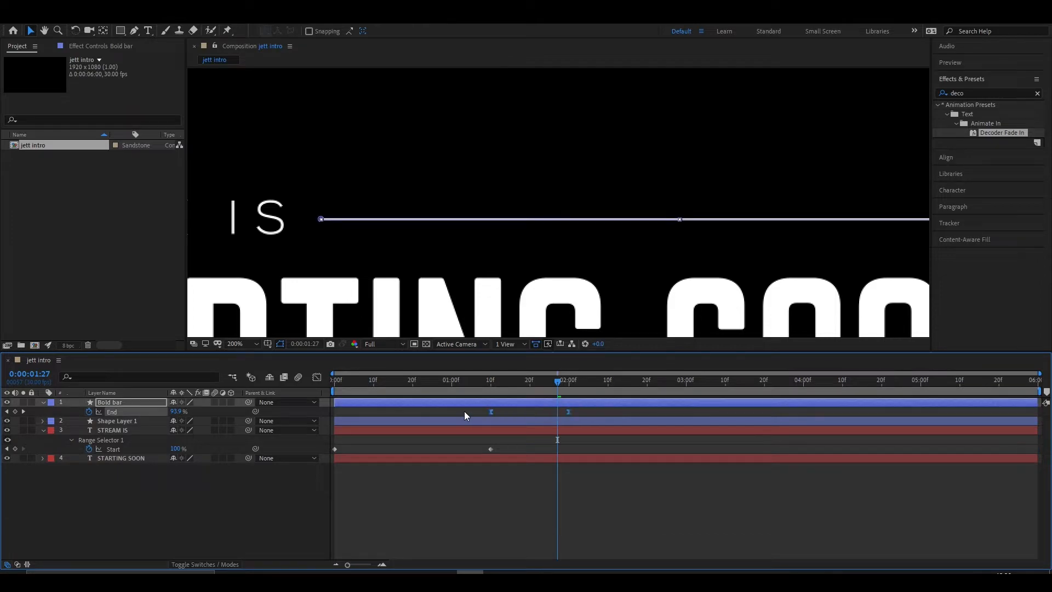
click(43, 402)
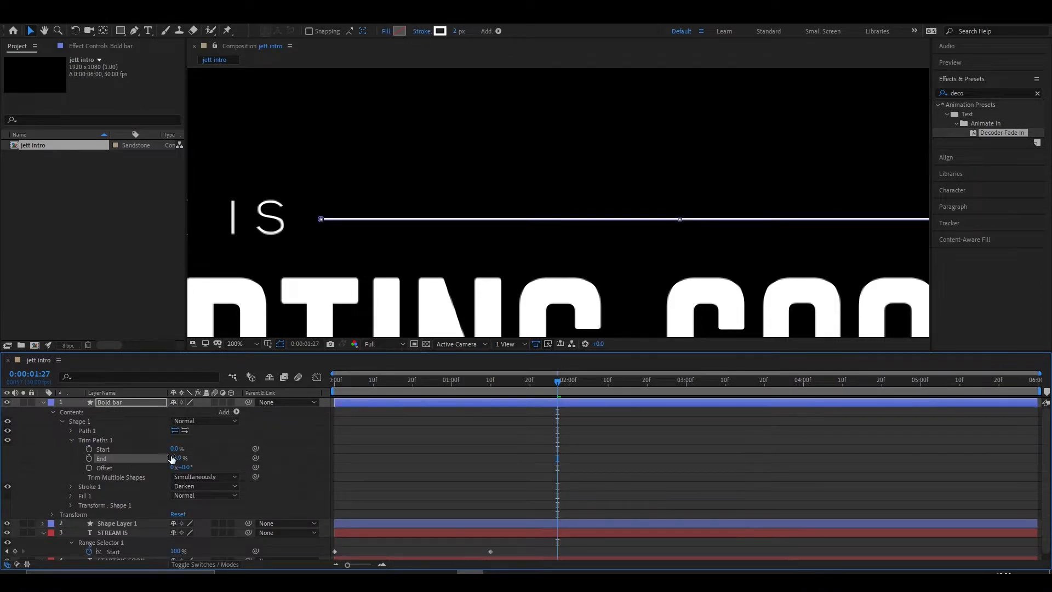
- Set the Bold bar's stroke width to 3 px
click(454, 33)
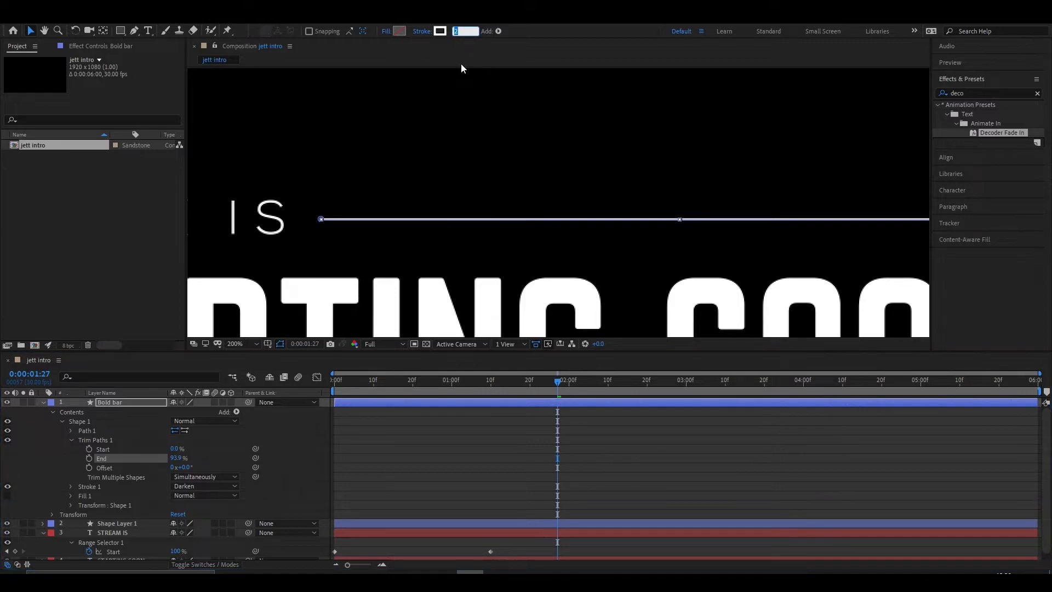
text(3)
key(Return)
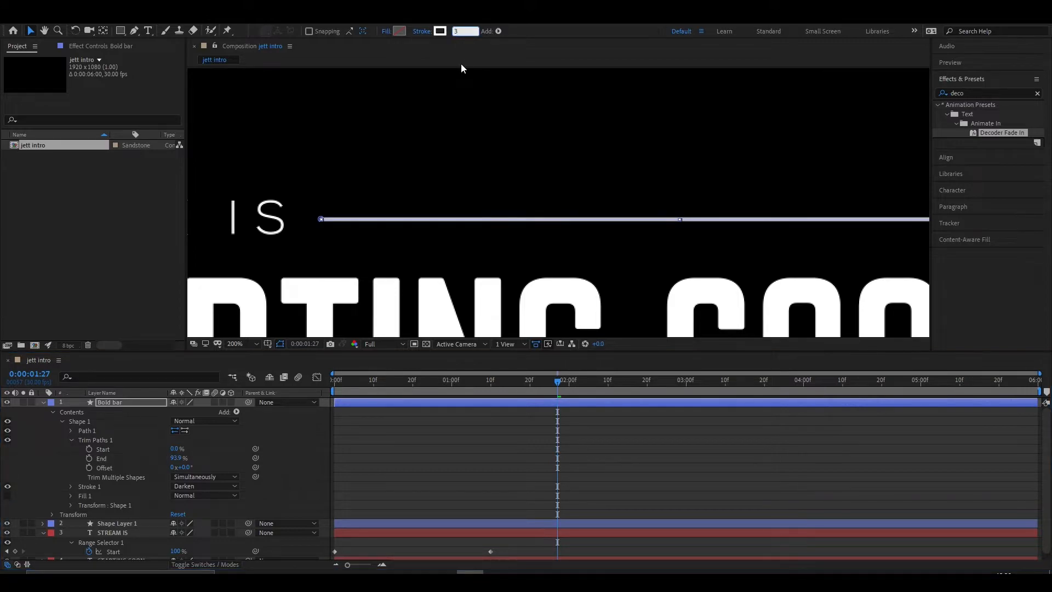
- Recolour the Bold bar's stroke to a bright cyan and set its width to 4 px
click(439, 30)
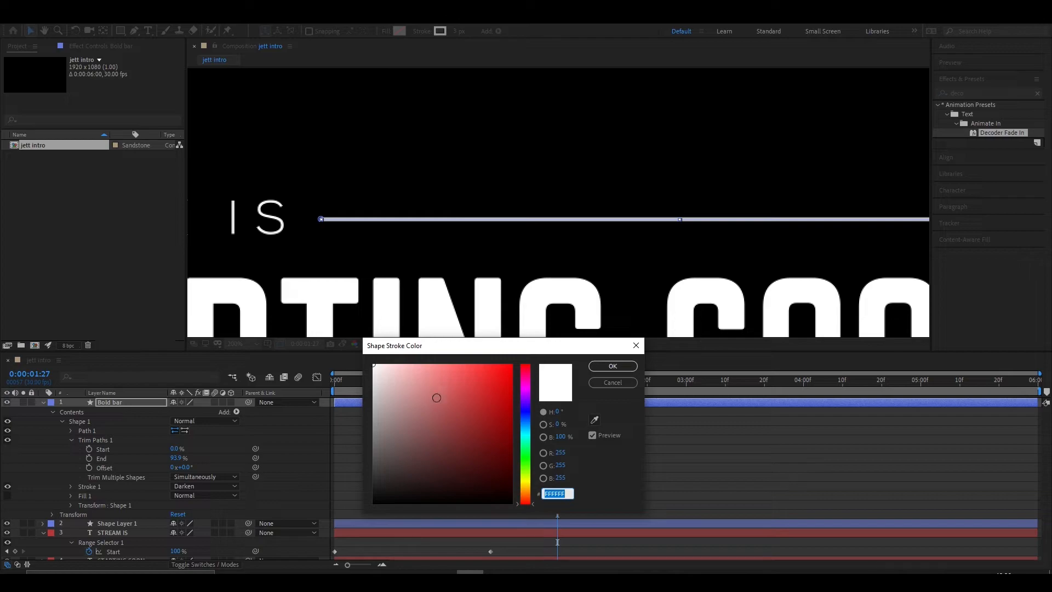
click(523, 432)
click(496, 366)
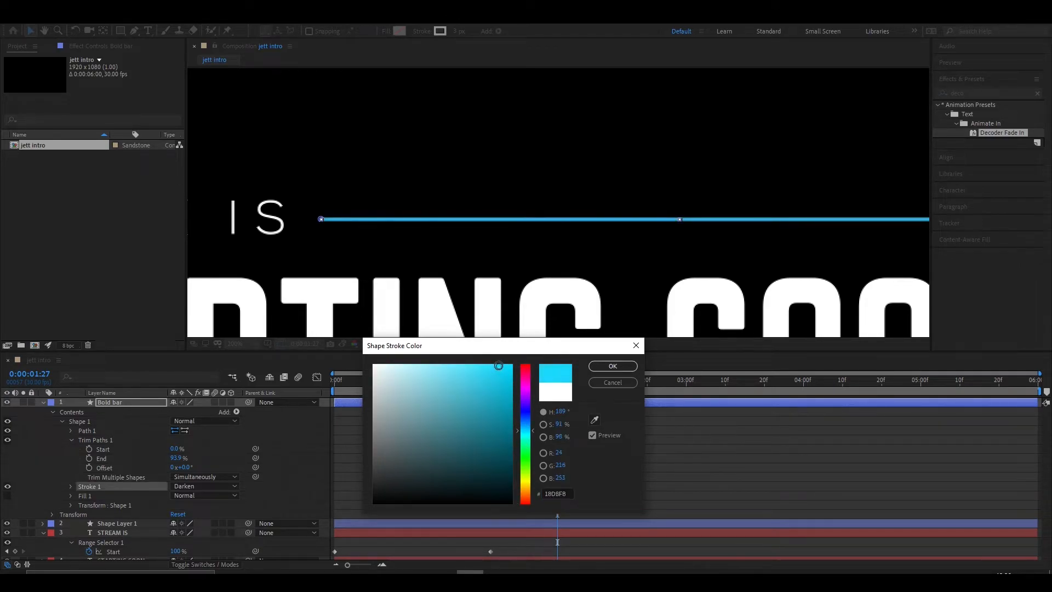
click(486, 363)
click(613, 366)
click(455, 31)
text(4)
key(Return)
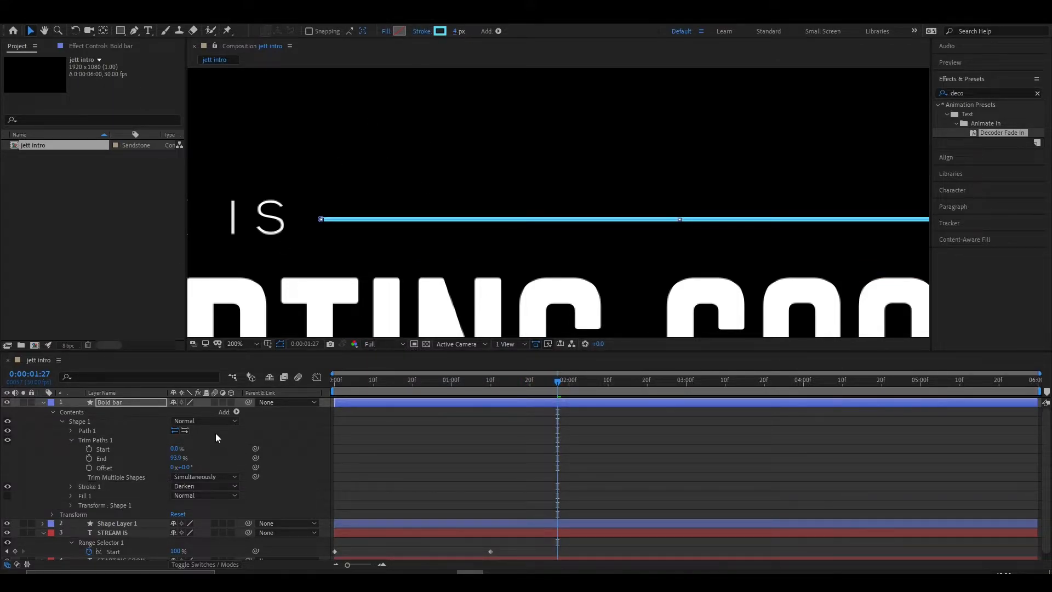
- Shorten the Bold bar by setting its Trim Paths End to 25%
mouse_move(178, 459)
mouse_down()
mouse_move(526, 307)
mouse_move(461, 254)
mouse_up()
key(ctrl+z)
drag(179, 458, 141, 458)
scroll(363, 248, down, 2)
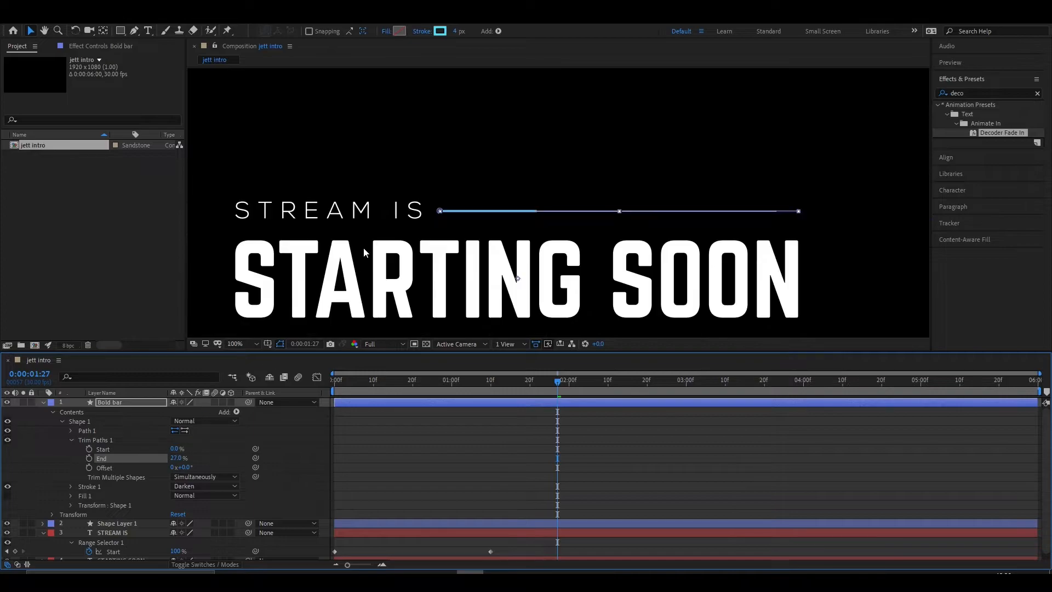
drag(178, 462, 174, 459)
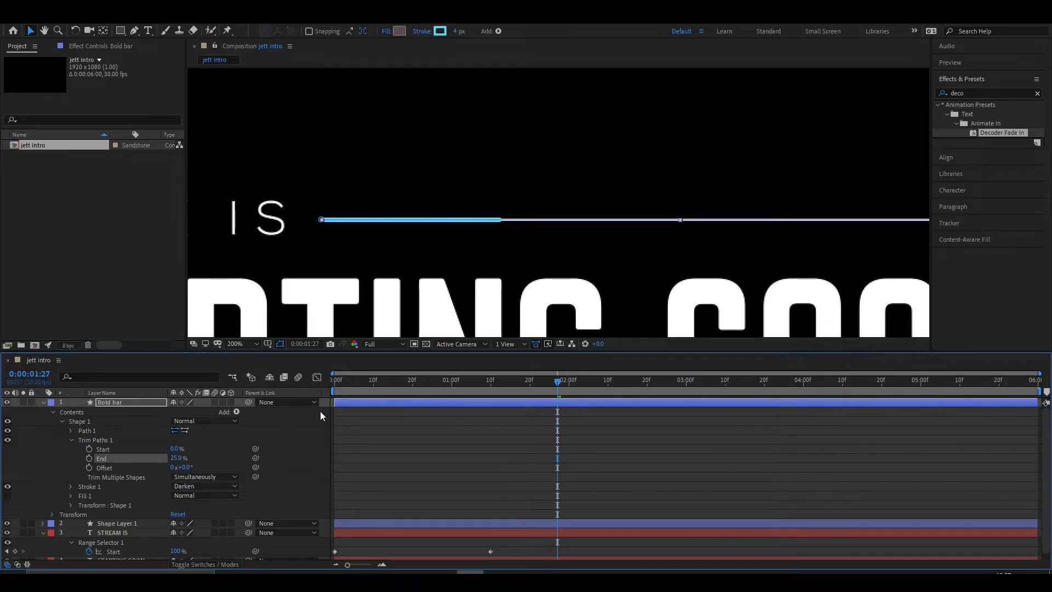
- Trim the start of the Bold bar layer to 0:00:02:00, matching Shape Layer 1's last End keyframe
mouse_move(557, 382)
mouse_down()
mouse_move(506, 380)
mouse_move(560, 381)
mouse_move(547, 384)
mouse_up()
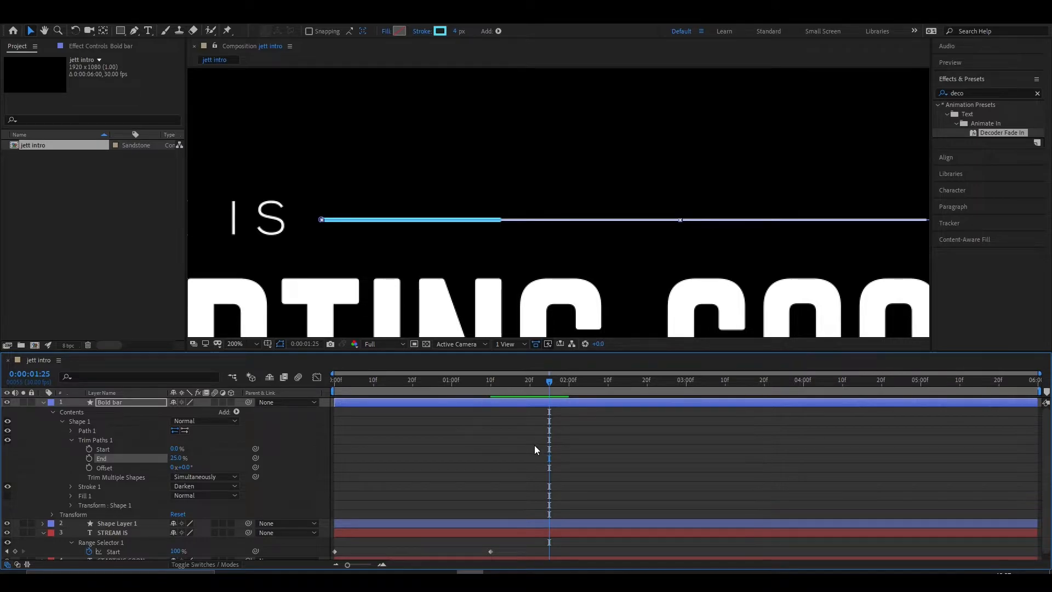
scroll(534, 445, down, 1)
click(494, 517)
key(u)
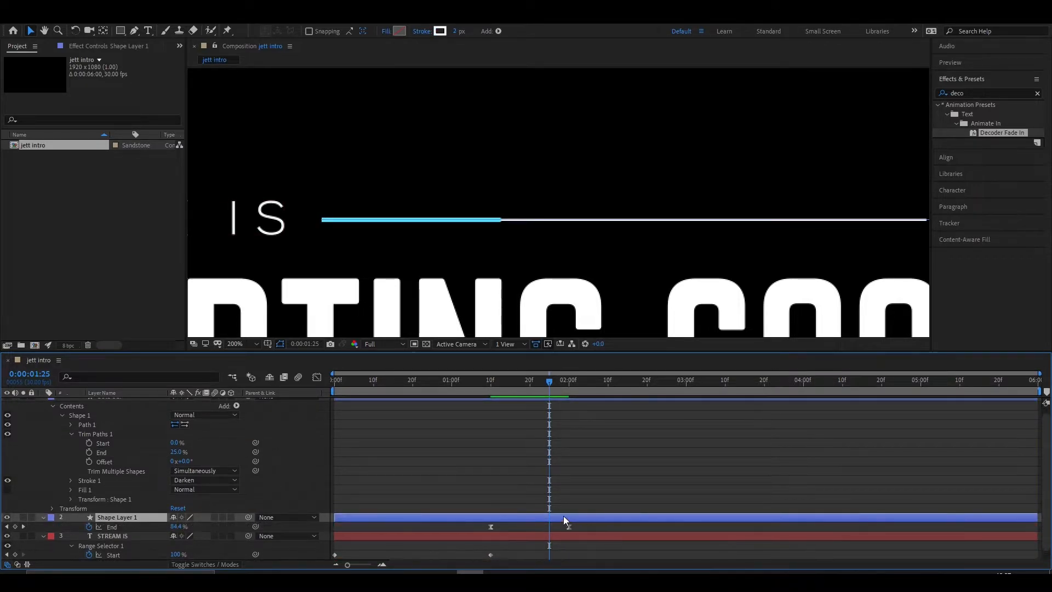
drag(551, 384, 569, 387)
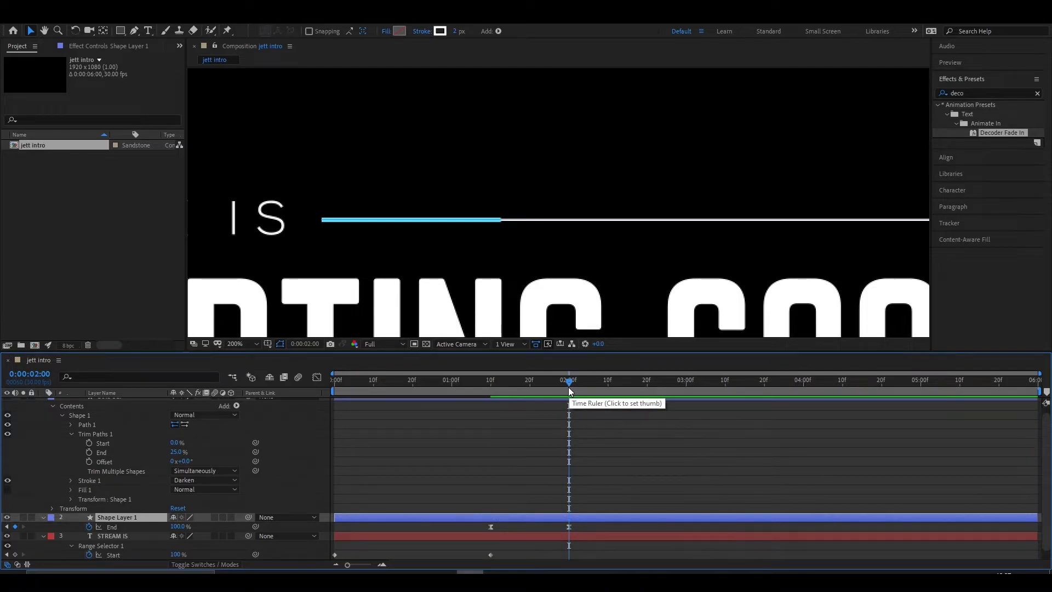
scroll(493, 467, up, 1)
drag(337, 403, 570, 403)
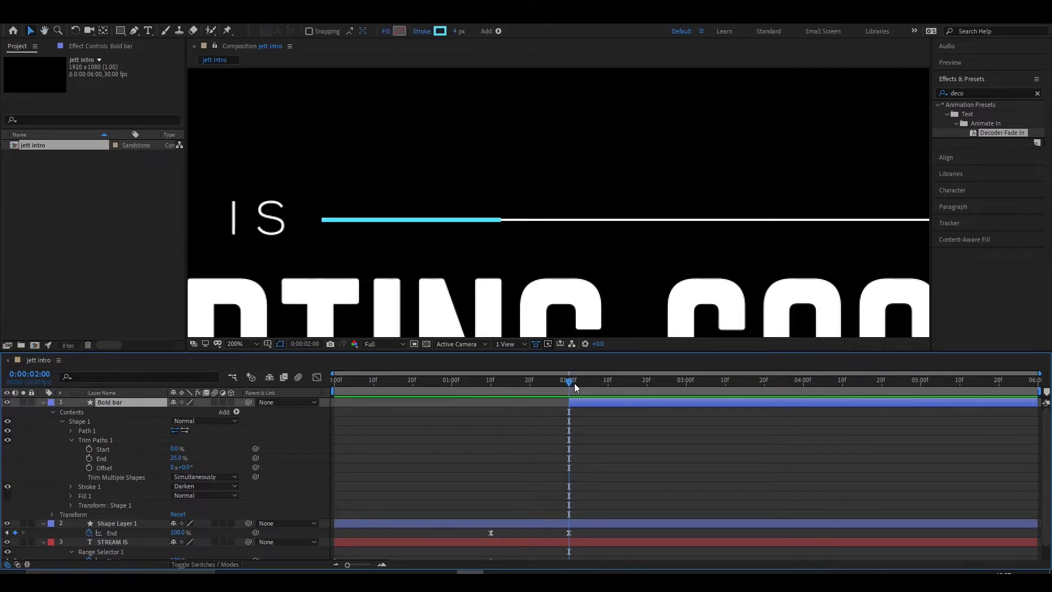
- Keyframe the Bold bar's Trim Paths Offset from 0° at 0:00:02:00 to 268° at 0:00:02:20
click(89, 466)
drag(573, 385, 649, 387)
key(h)
mouse_move(555, 296)
mouse_down()
mouse_move(509, 284)
mouse_move(409, 285)
mouse_move(442, 281)
mouse_up()
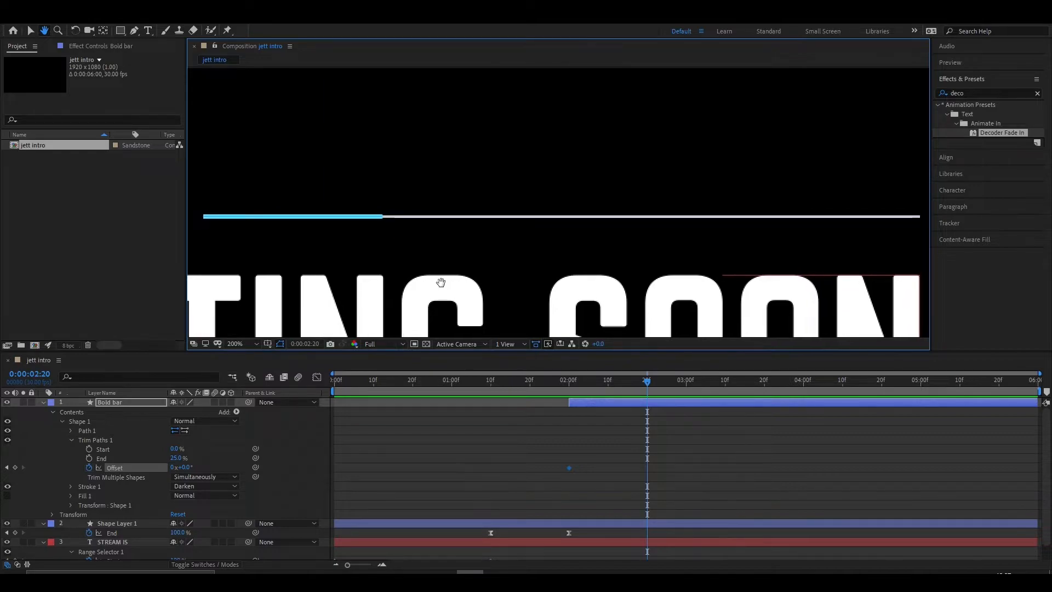
key(v)
drag(180, 472, 324, 462)
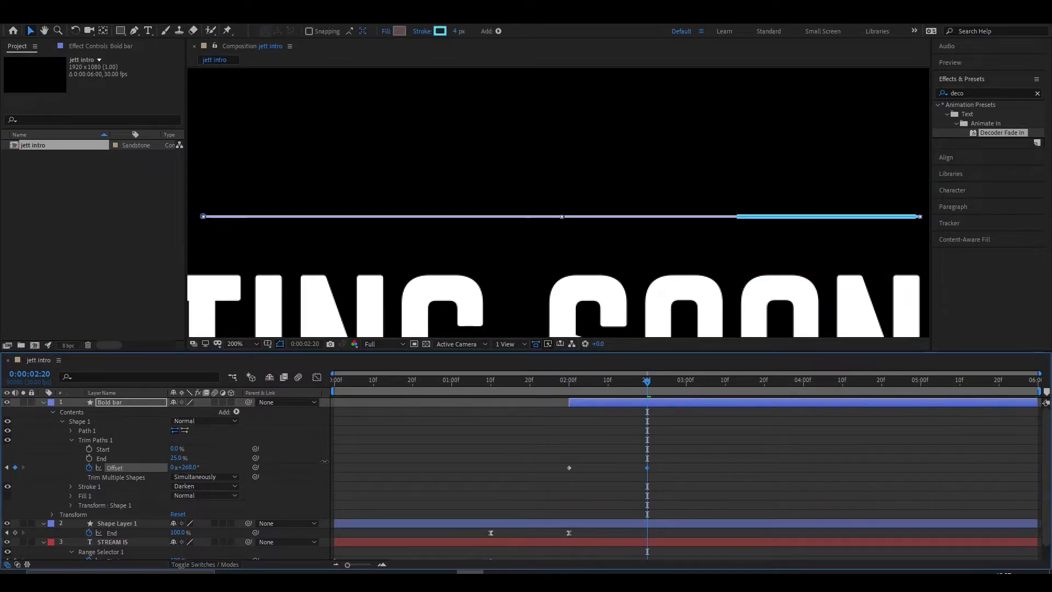
- Move the Bold bar's second Trim Paths Offset keyframe to 0:00:03:00 to slow the slide down
drag(676, 457, 721, 467)
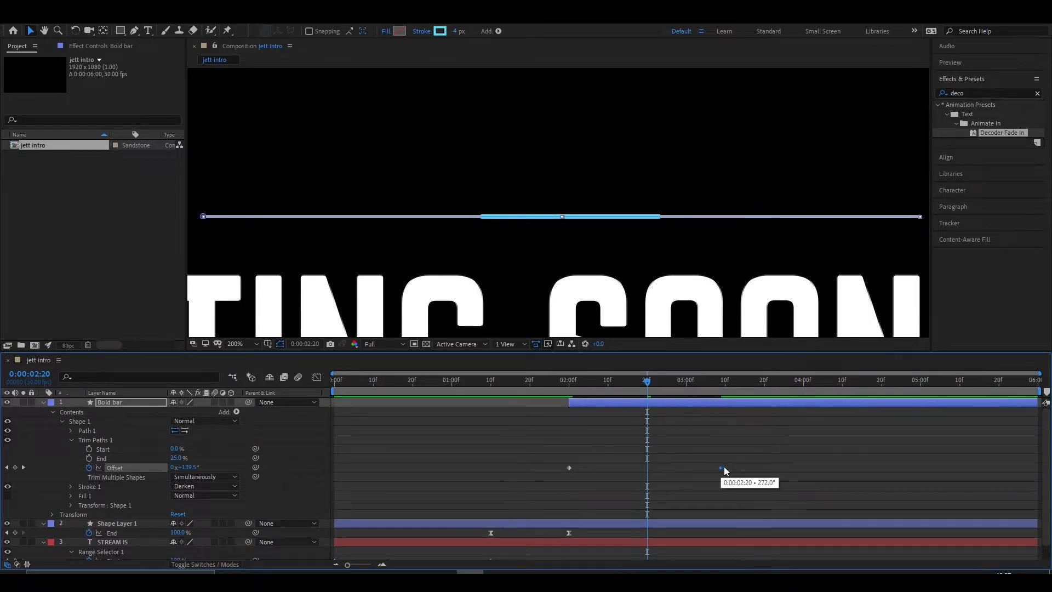
drag(646, 383, 679, 406)
drag(738, 462, 716, 476)
drag(719, 464, 698, 472)
drag(675, 380, 686, 381)
drag(720, 469, 686, 469)
- Keyframe the Bold bar's Offset at 1° at 0:00:04:00, 269° at 0:00:05:00 and 1° at 0:00:05:29
drag(683, 392, 803, 384)
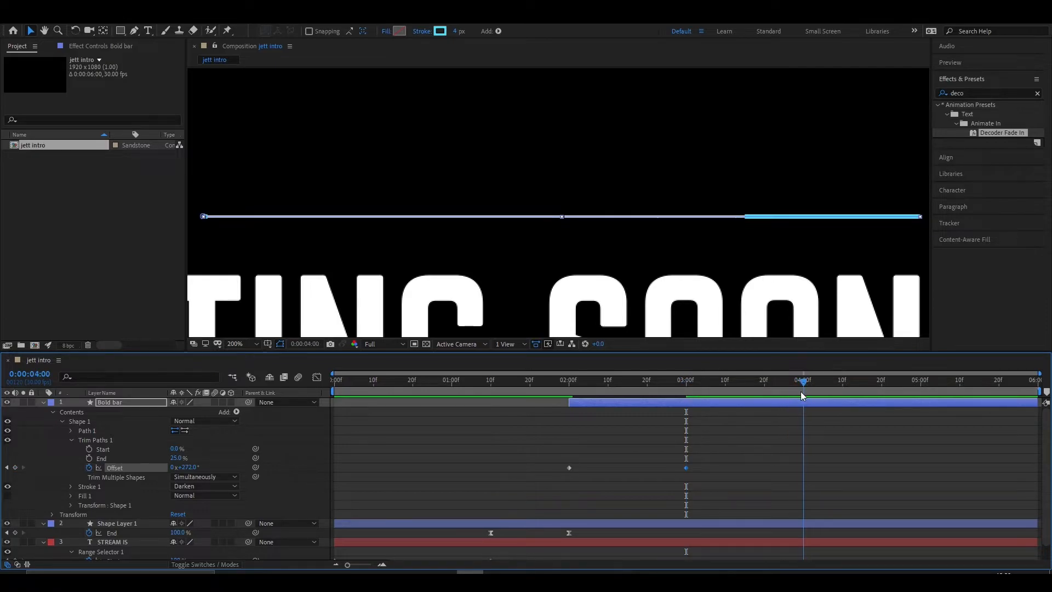
drag(186, 467, 34, 464)
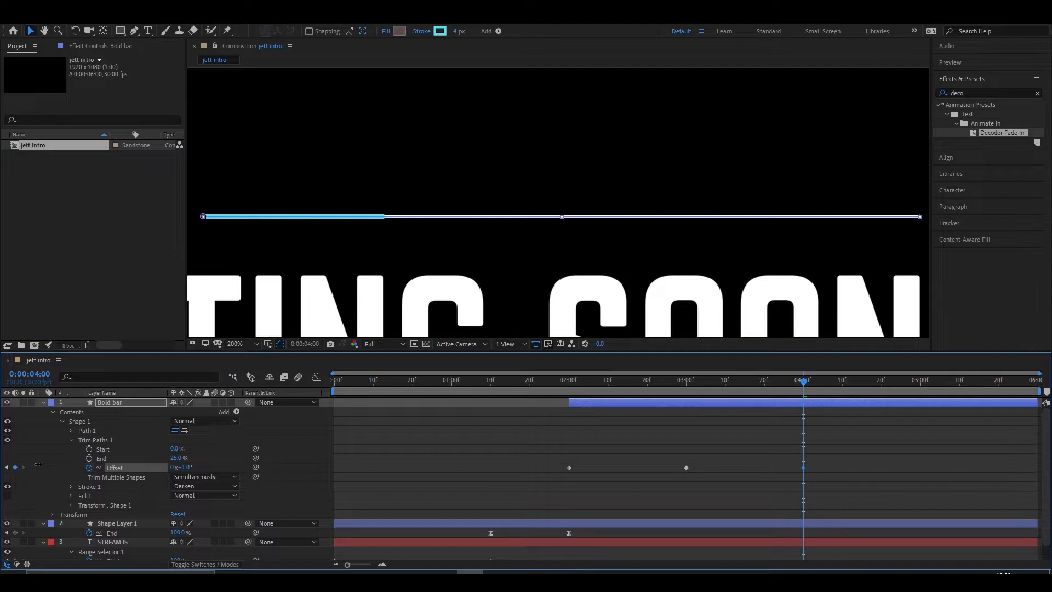
drag(803, 382, 921, 386)
drag(193, 468, 336, 471)
drag(921, 381, 1043, 388)
drag(191, 473, 46, 468)
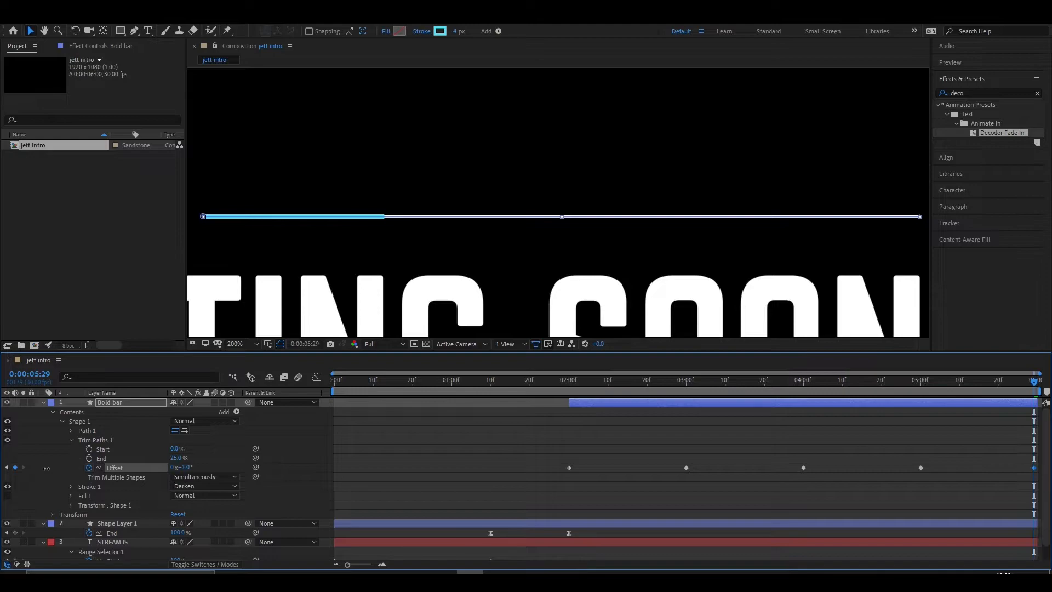
- Apply Easy Ease to all of the Bold bar's Offset keyframes
drag(505, 464, 1019, 488)
key(F9)
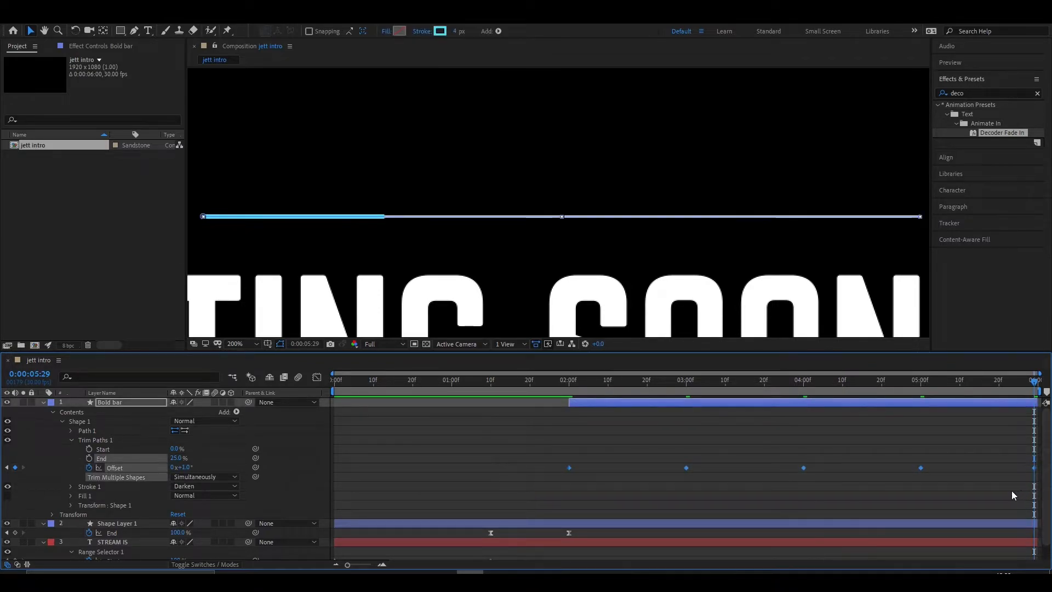
scroll(592, 478, down, 1)
scroll(569, 462, up, 1)
- Zoom out to the full composition and preview the bar sliding along the line
drag(1032, 386, 389, 382)
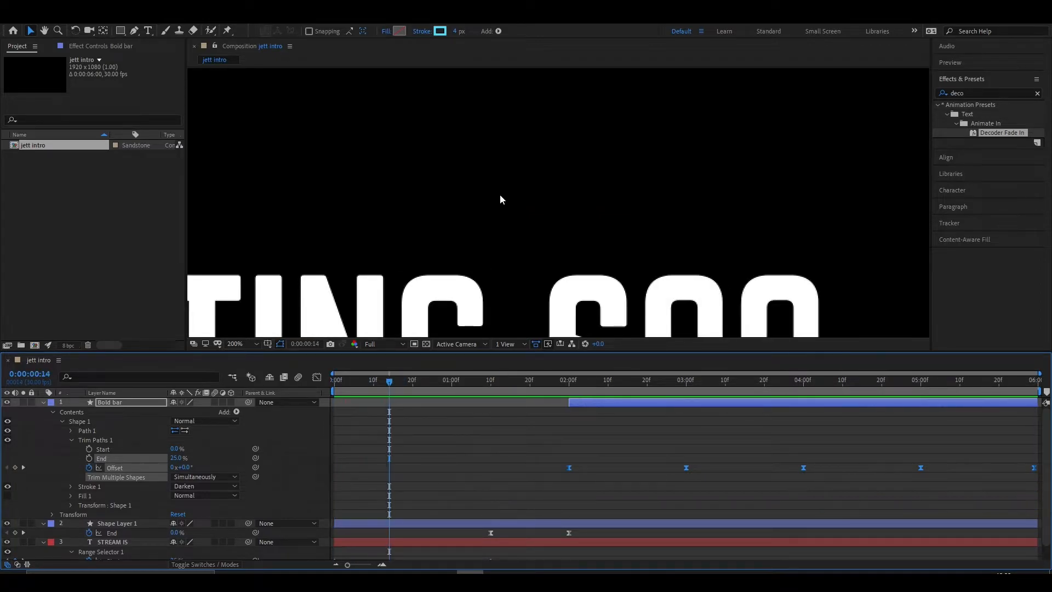
scroll(508, 199, down, 3)
key(space)
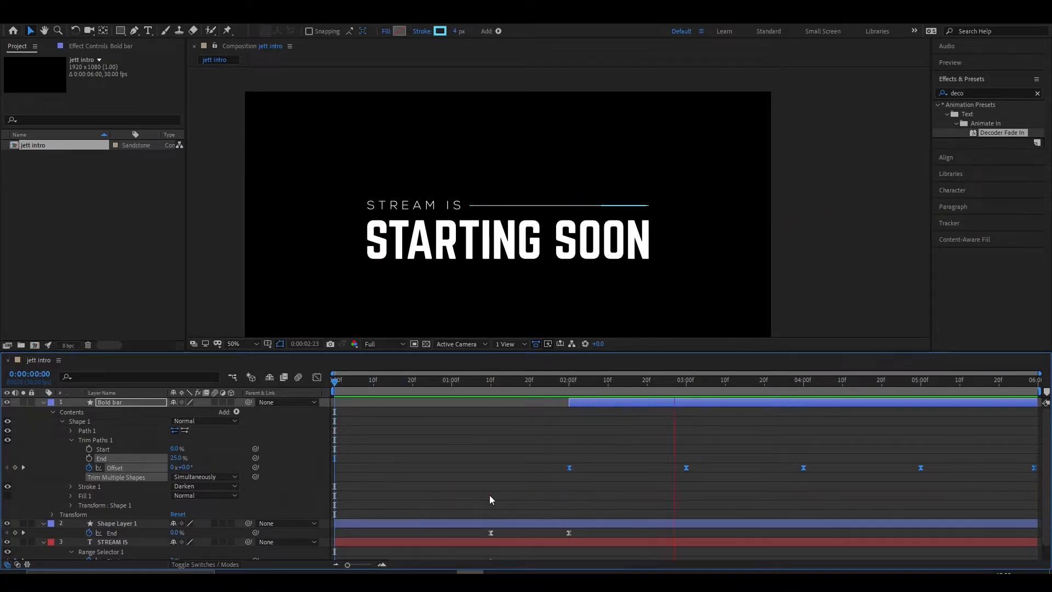
key(space)
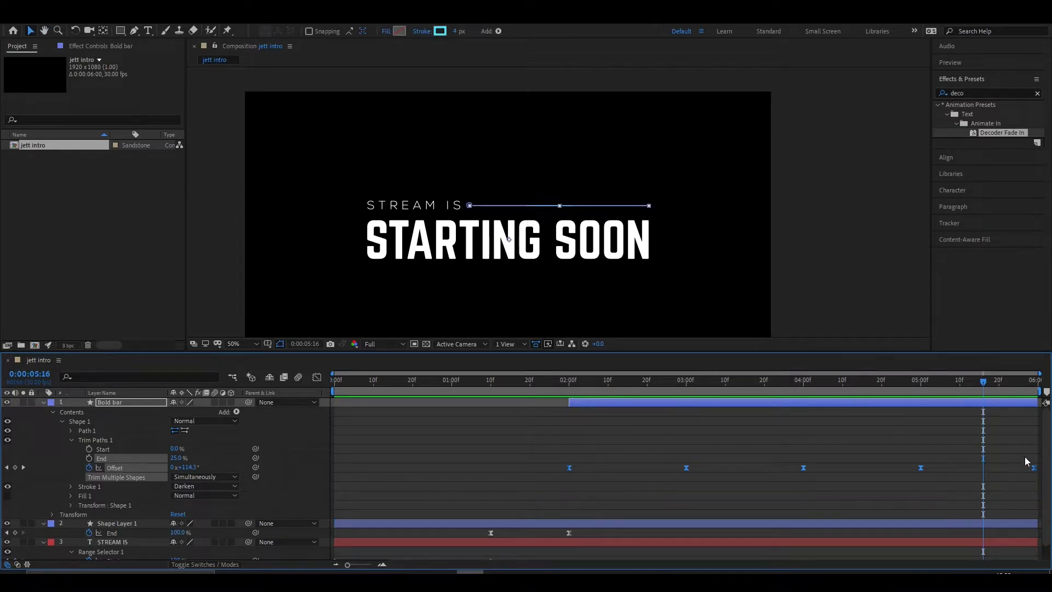
- Delete the Bold bar's last Offset keyframe, then stretch the remaining ones proportionally so they end at 0:00:06:00
key(Delete)
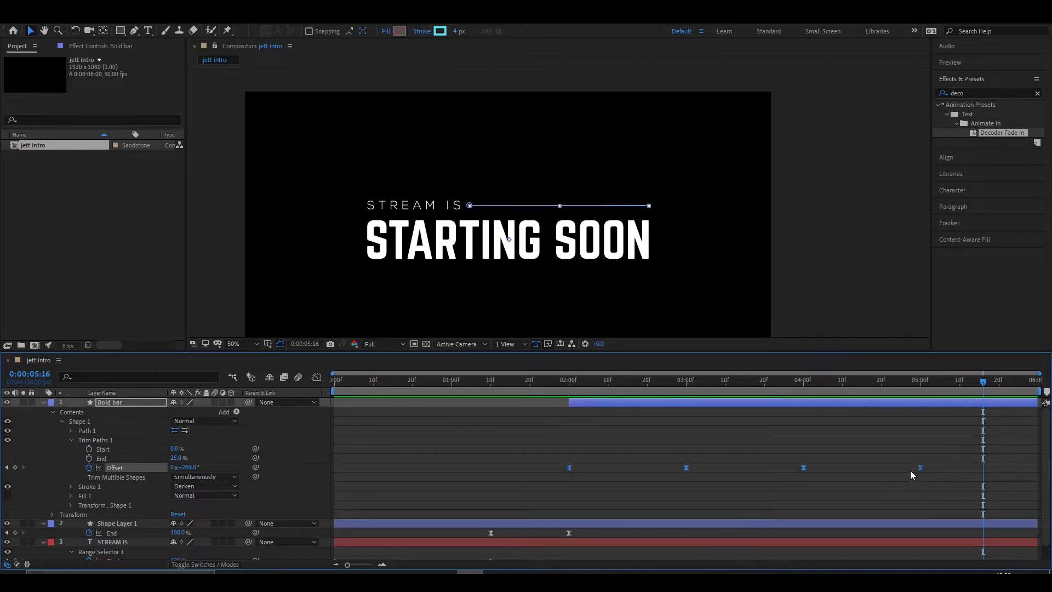
drag(920, 468, 1037, 467)
drag(984, 385, 505, 392)
key(space)
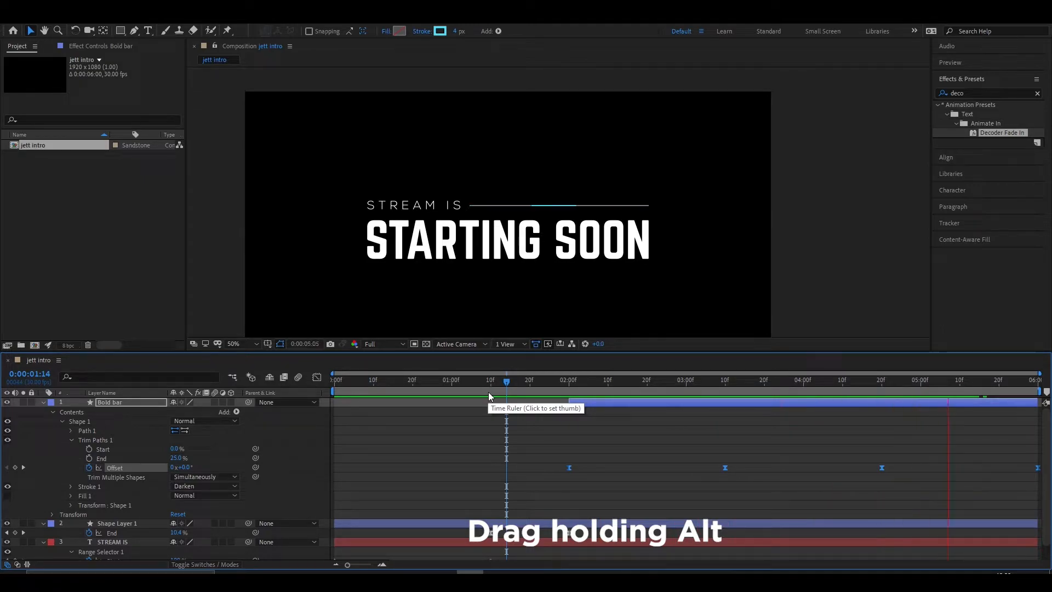
key(space)
- Draw a thin, wide rectangle under the start of STARTING SOON and give it a white 2 px stroke
drag(653, 222, 688, 218)
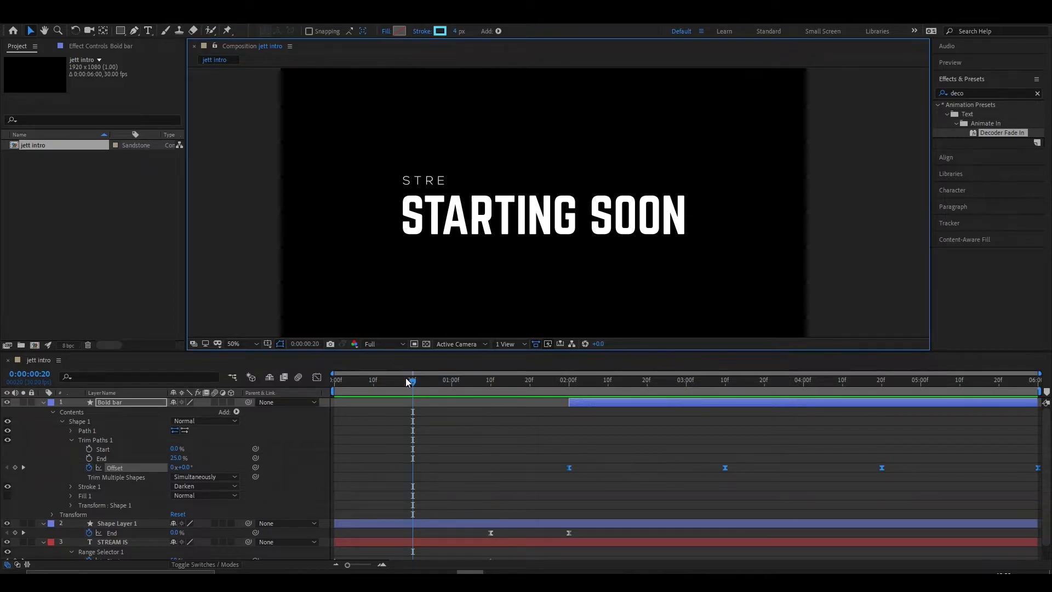
drag(252, 258, 618, 282)
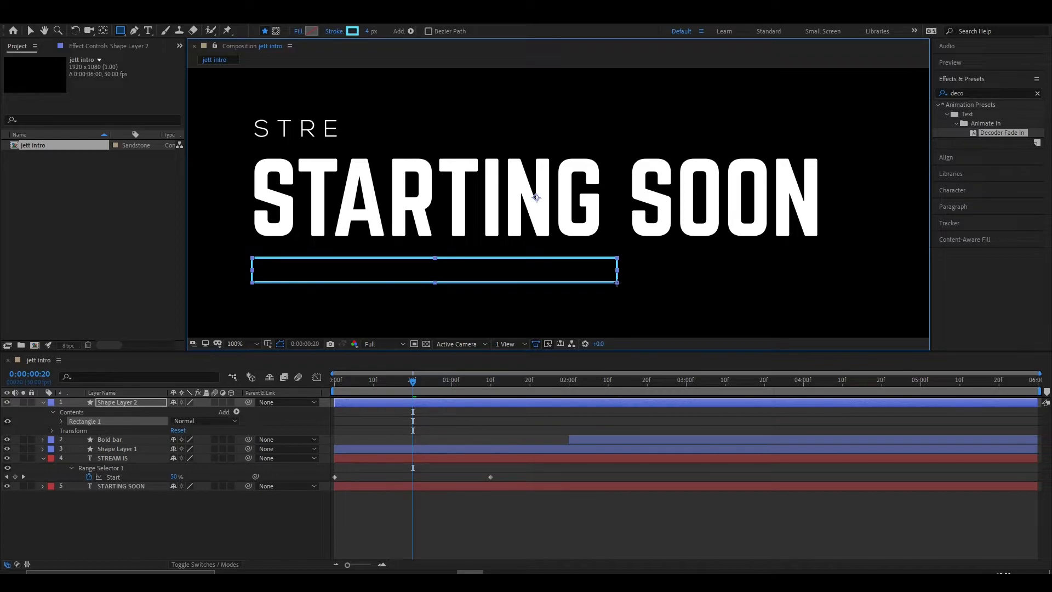
click(354, 34)
click(613, 366)
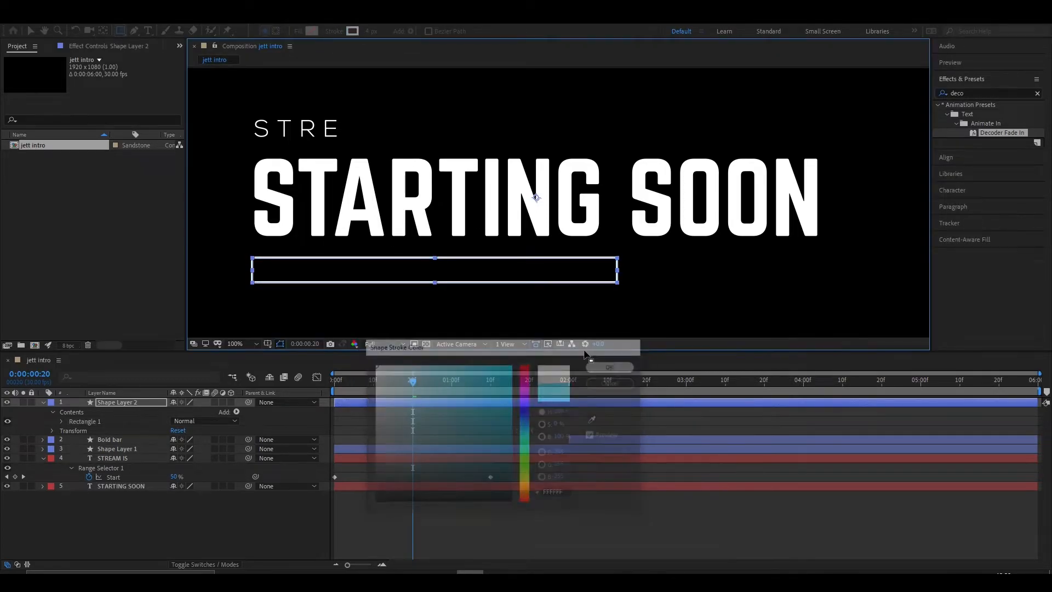
drag(371, 31, 376, 31)
text(2)
key(Return)
- Convert the new rectangle's path to a Bezier path and expand its Path property
drag(414, 400, 432, 385)
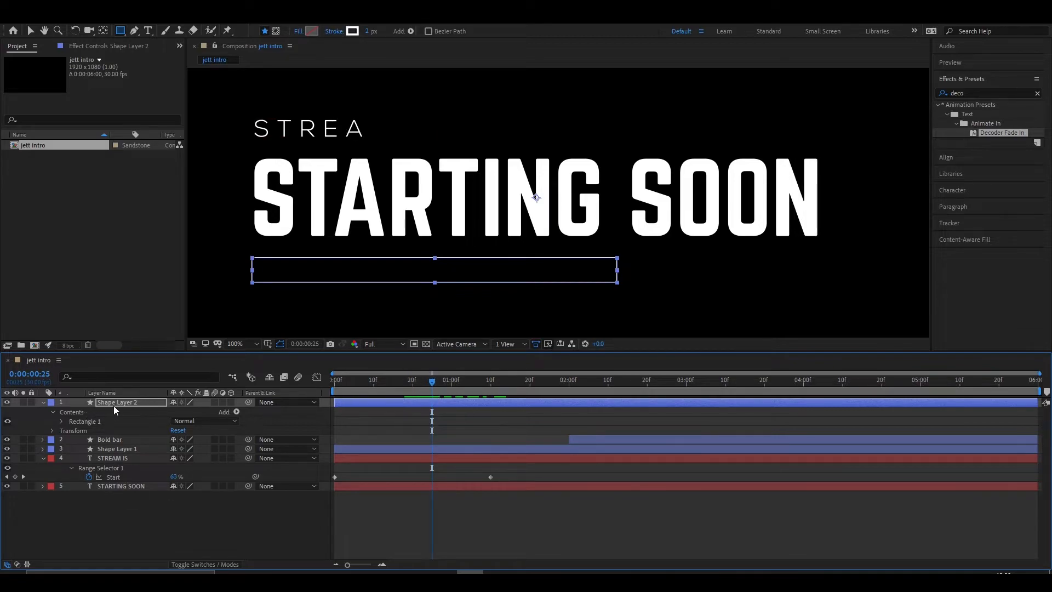
click(60, 421)
right_click(96, 432)
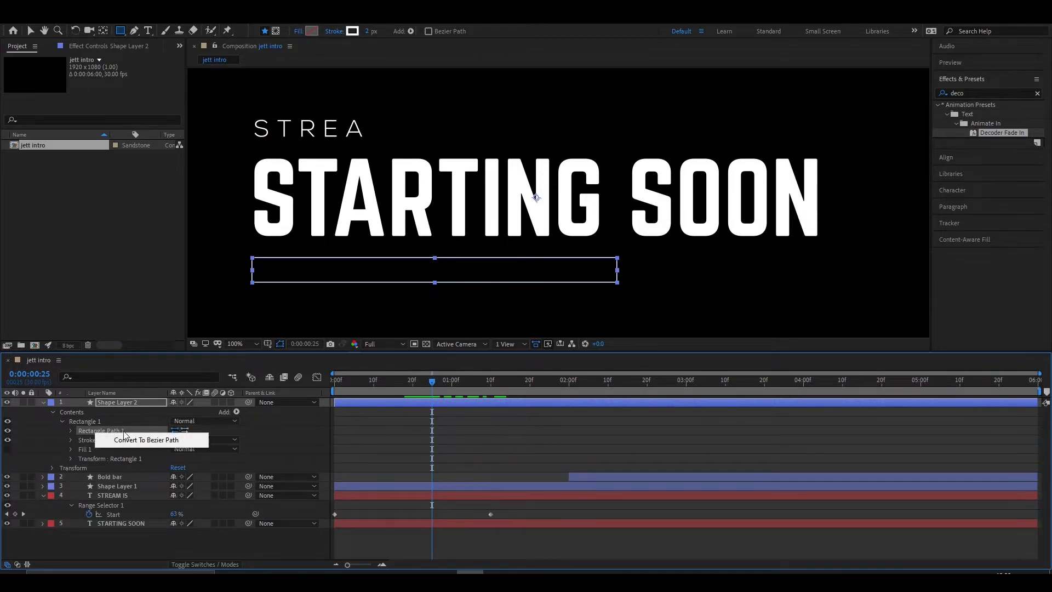
click(144, 440)
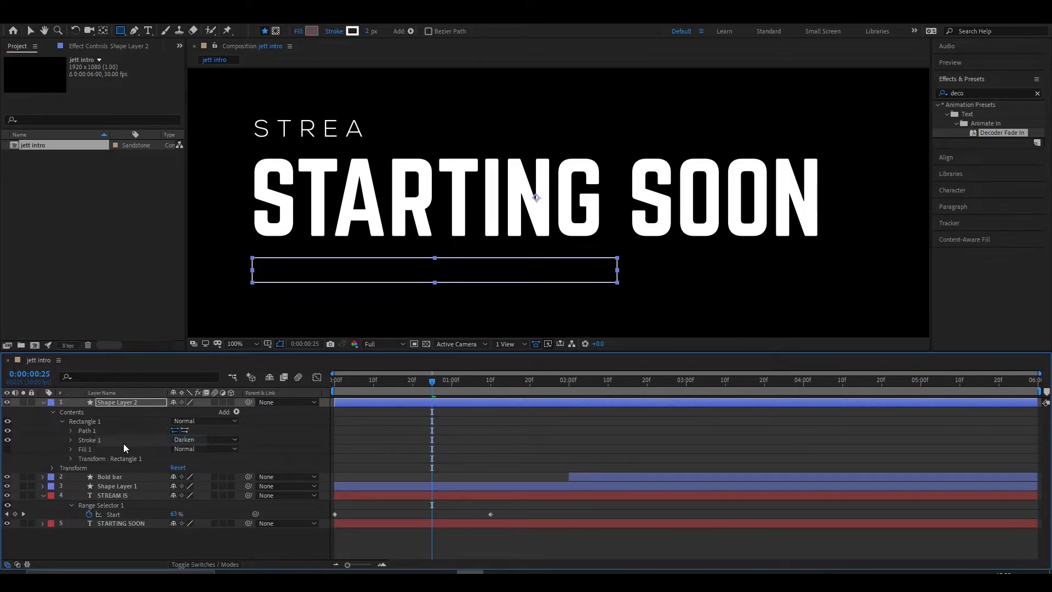
click(71, 432)
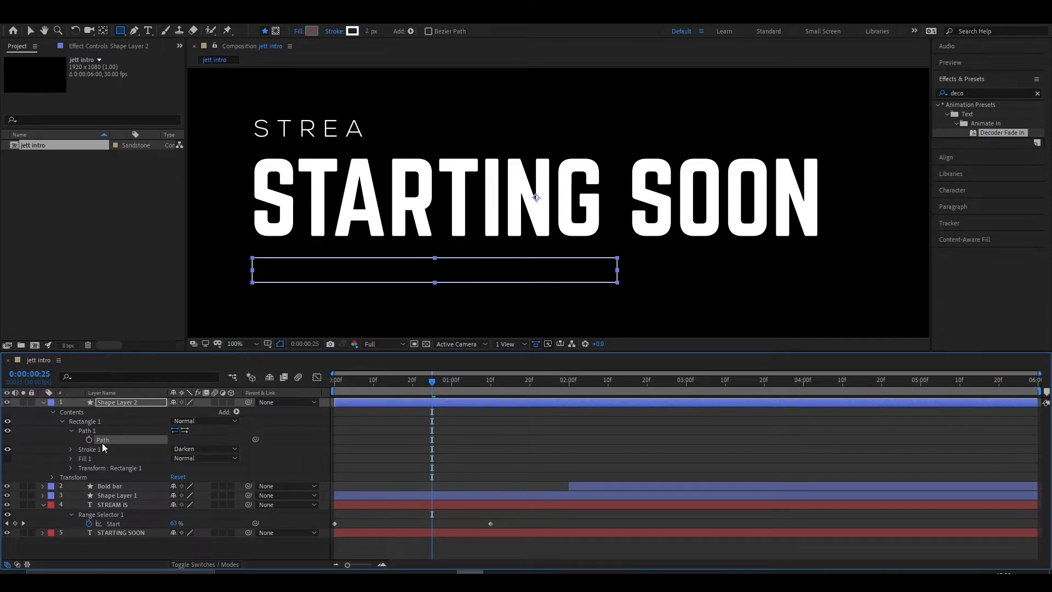
- Keyframe the rectangle's Path to grow from a vertical line at its left edge at 0:00:01:00 to full width at 0:00:01:20
drag(431, 382, 450, 393)
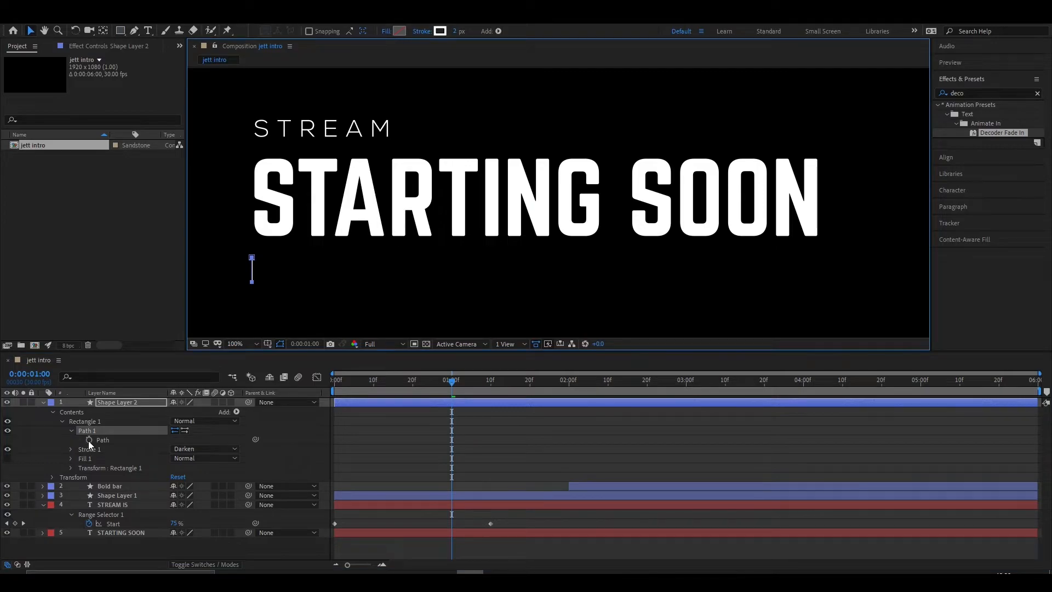
key(ctrl+z)
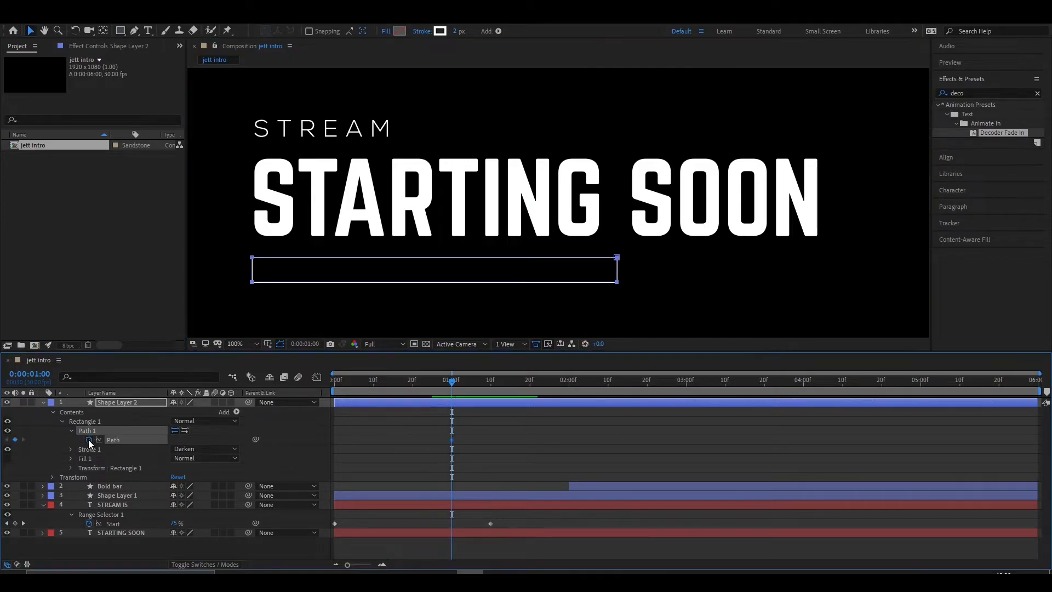
drag(477, 390, 451, 388)
click(89, 439)
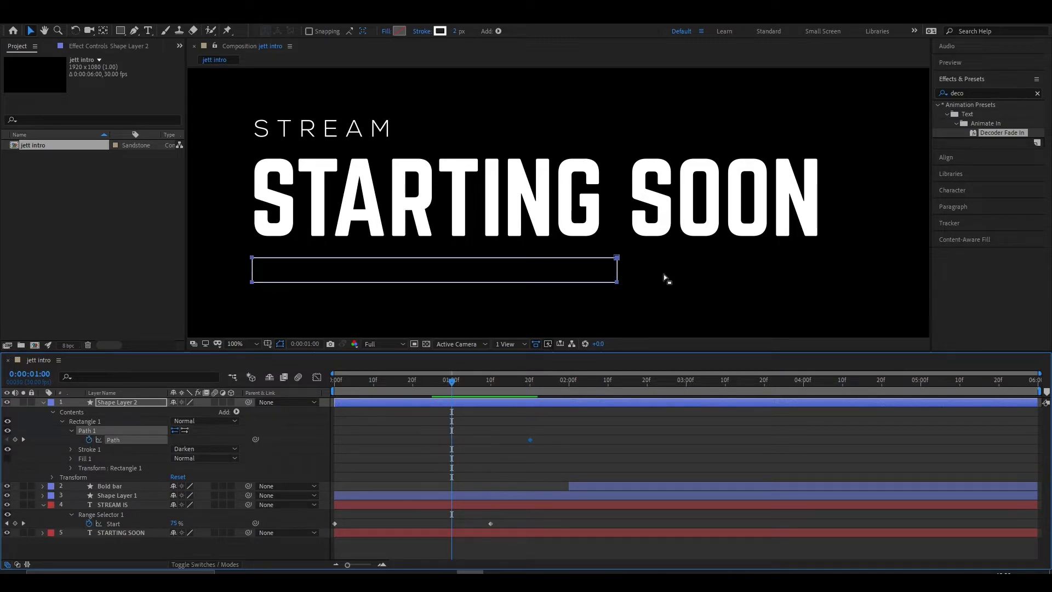
drag(617, 258, 256, 283)
key(ctrl+z)
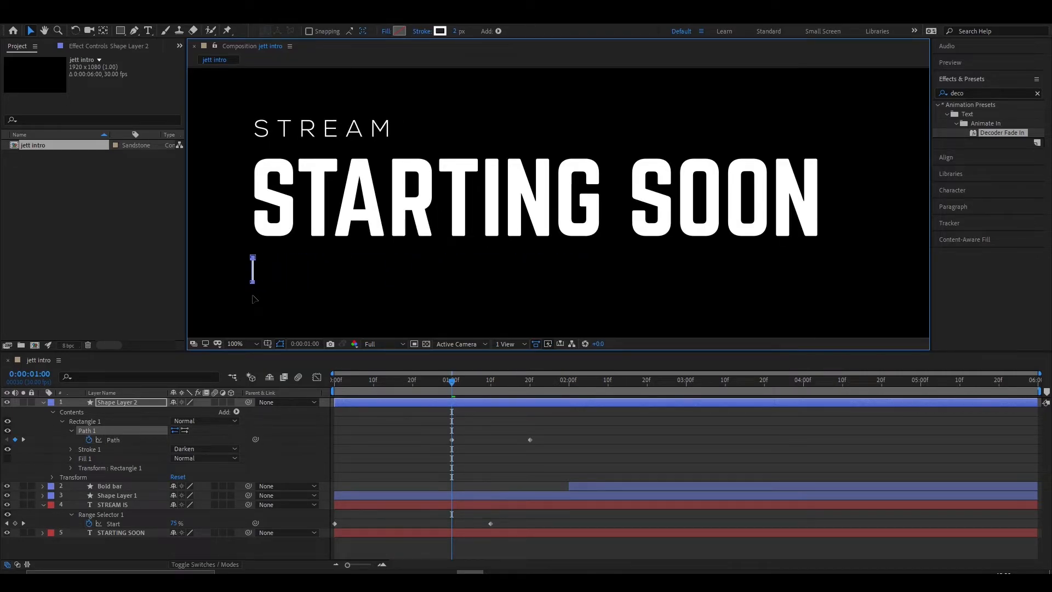
key(space)
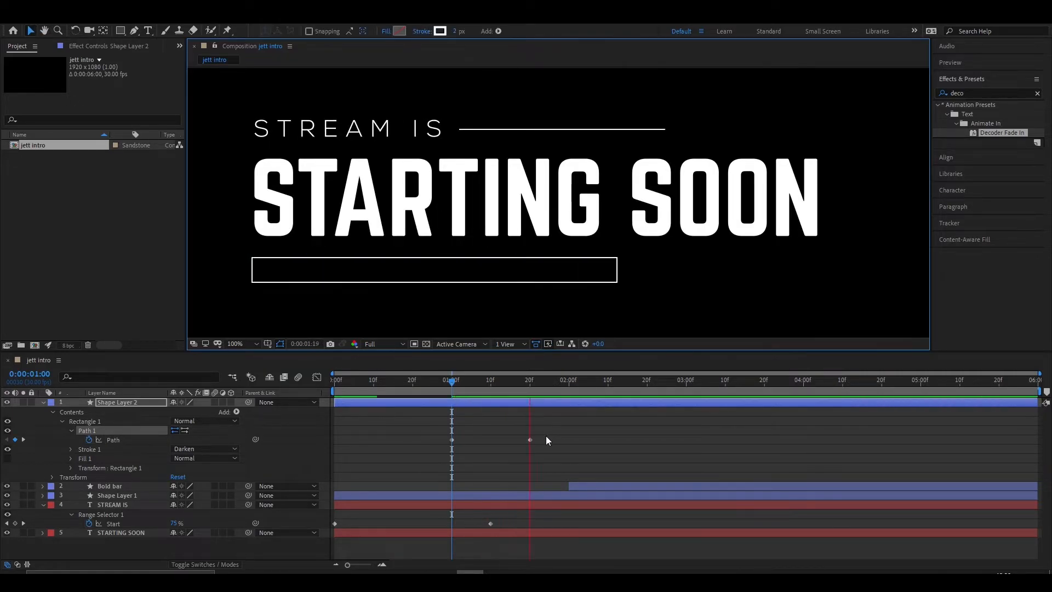
- Apply Easy Ease to both of the rectangle's Path keyframes
mouse_move(576, 394)
mouse_down()
mouse_move(419, 393)
mouse_move(557, 395)
mouse_up()
drag(544, 435, 426, 462)
key(F9)
- Fade in the rectangle layer by keyframing its Opacity from 0% at 0:00:00:28 to 100% at 0:00:01:01, and preview it
drag(570, 386, 439, 389)
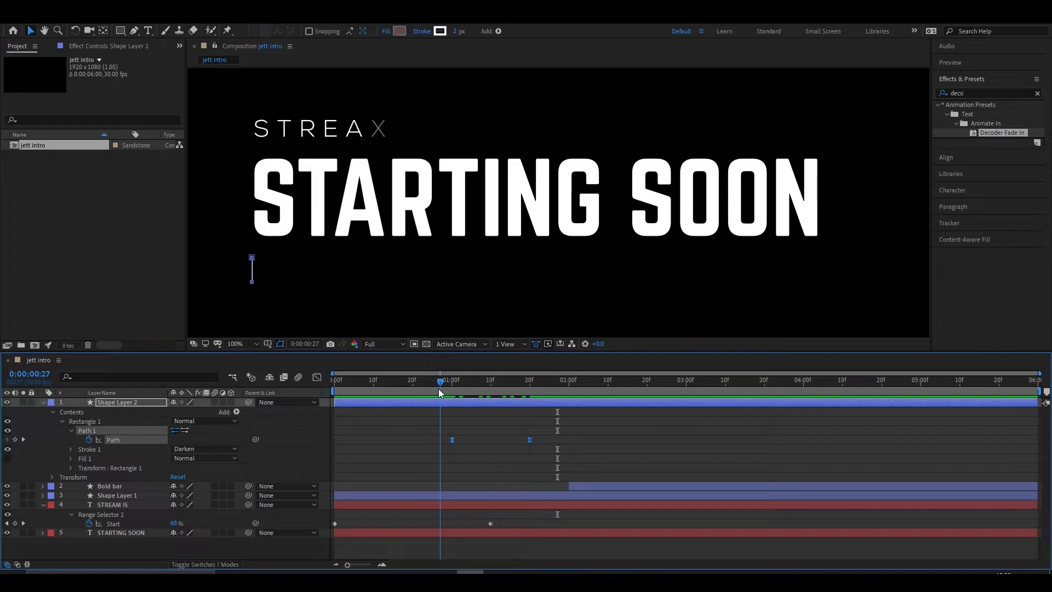
click(114, 404)
key(t)
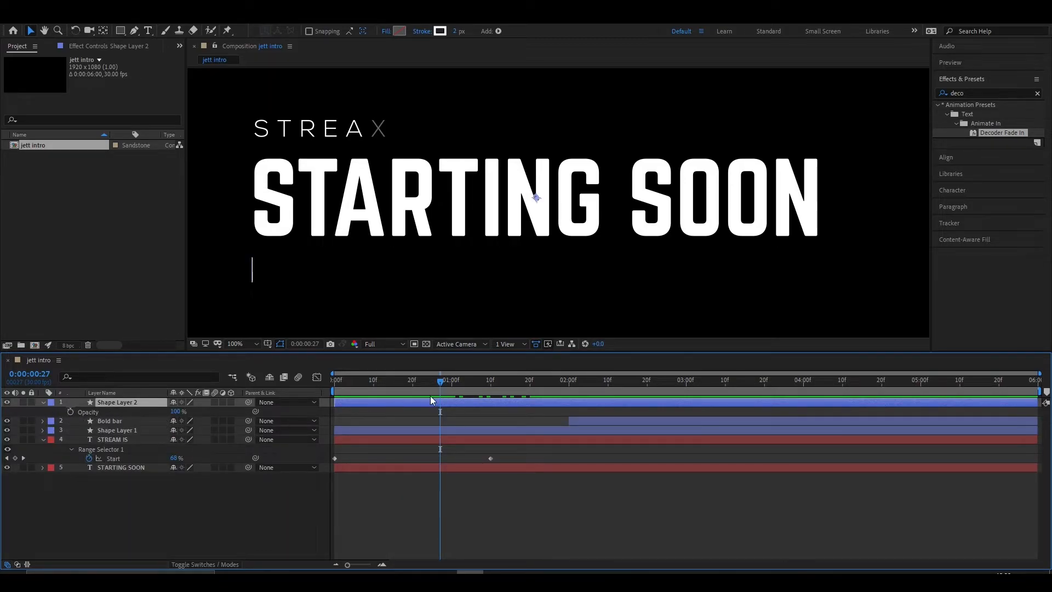
key(shift+u)
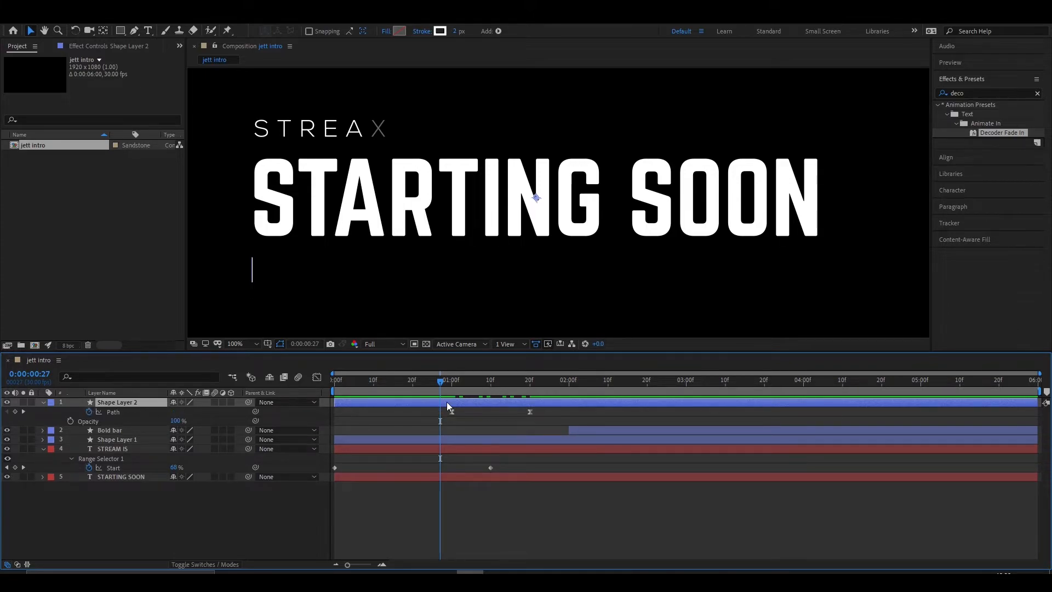
mouse_move(441, 378)
mouse_down()
mouse_move(456, 387)
mouse_move(443, 386)
mouse_up()
key(alt+shift+t)
drag(176, 421, 118, 421)
key(space)
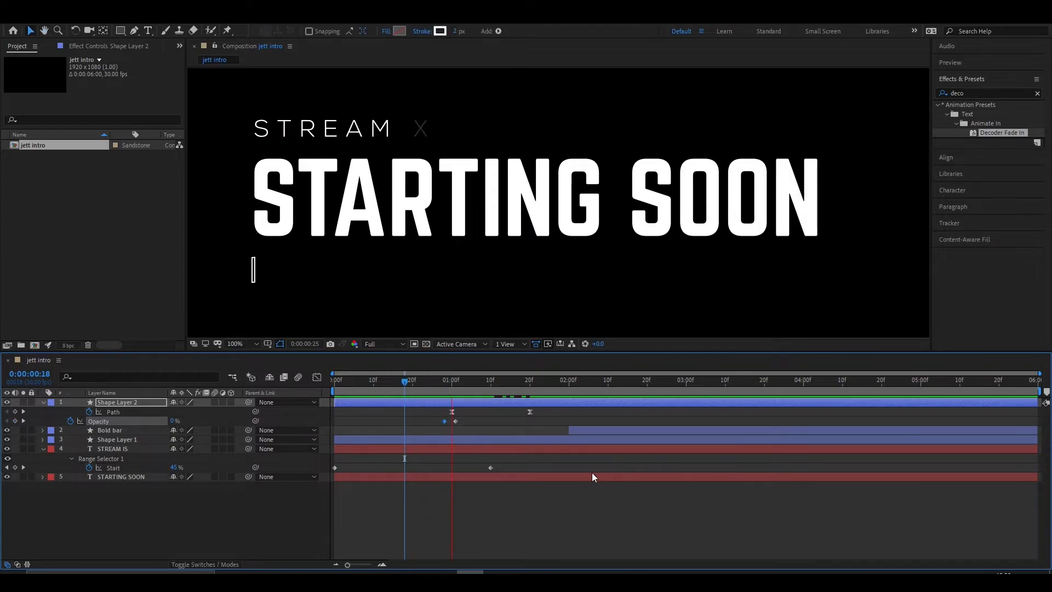
key(space)
- Add a text layer with the creator's social media handle beside the rectangle, under SOON
drag(592, 379, 549, 392)
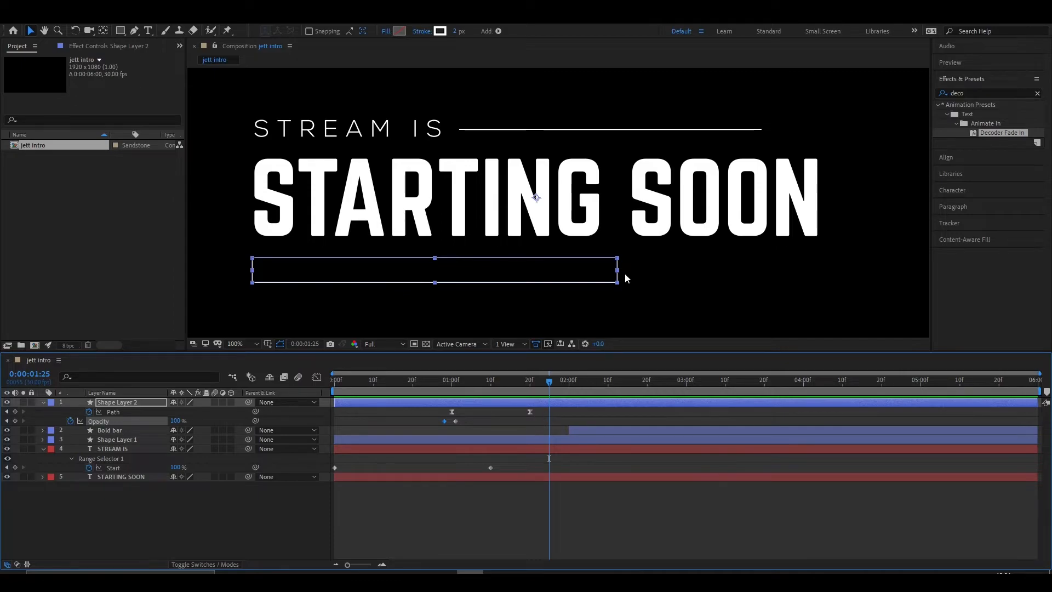
mouse_move(549, 381)
mouse_down()
mouse_move(521, 383)
mouse_move(540, 387)
mouse_up()
key(space)
drag(658, 291, 632, 299)
key(ctrl+t)
click(638, 281)
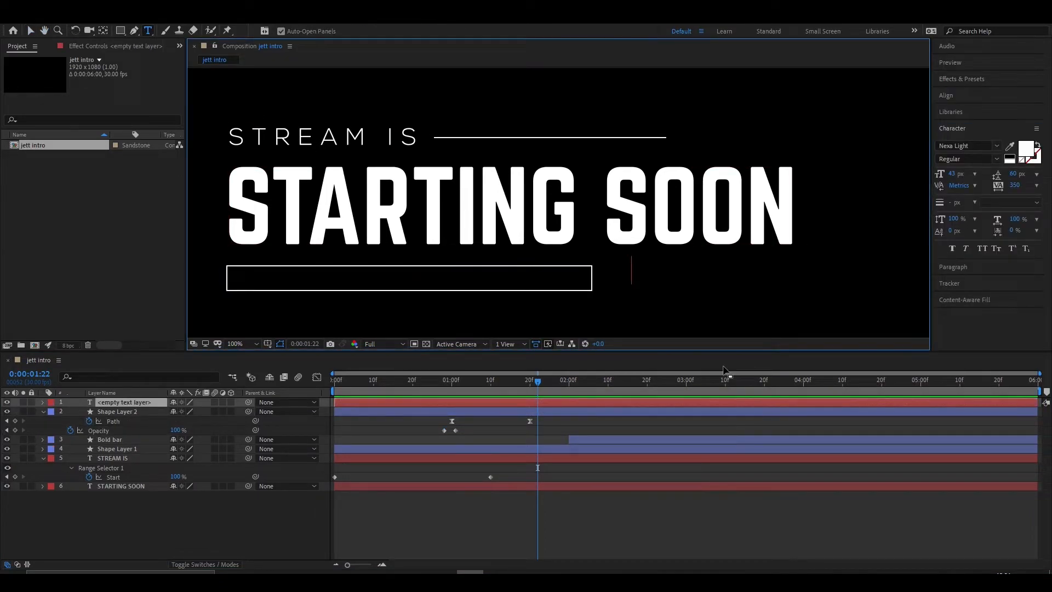
text(mithilesh_paul)
- Set the handle text's tracking to 75 and its font size to 35 px, and shift it beside the rectangle
click(1015, 186)
text(100)
key(BackSpace)
key(BackSpace)
key(BackSpace)
text(75)
drag(952, 174, 947, 174)
drag(696, 271, 686, 278)
- Change the handle text's font to Nexa Bold
click(972, 145)
key(BackSpace)
key(BackSpace)
key(BackSpace)
key(BackSpace)
key(BackSpace)
text(B)
key(Return)
- Set the handle text's tracking to 150 and align its right edge with the end of STARTING SOON
drag(1013, 186, 1042, 186)
drag(750, 278, 749, 279)
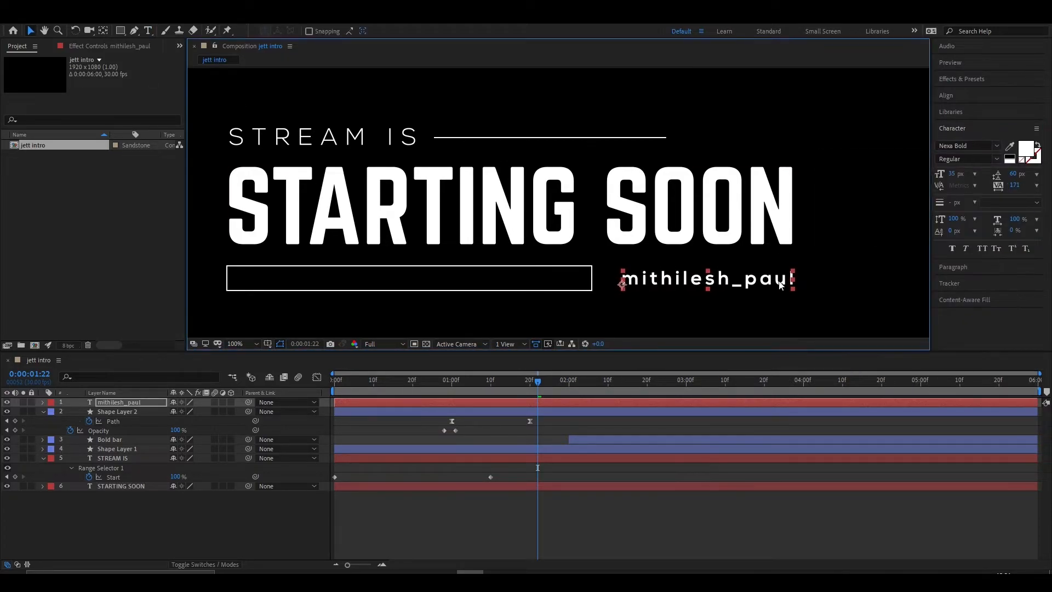
text(150)
key(Return)
click(841, 295)
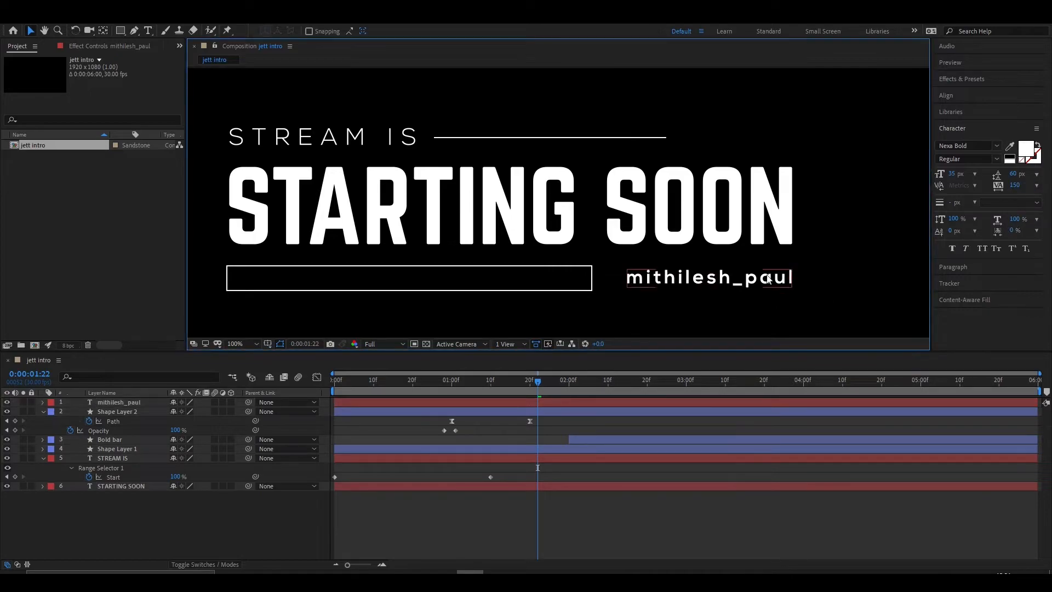
click(666, 284)
click(712, 311)
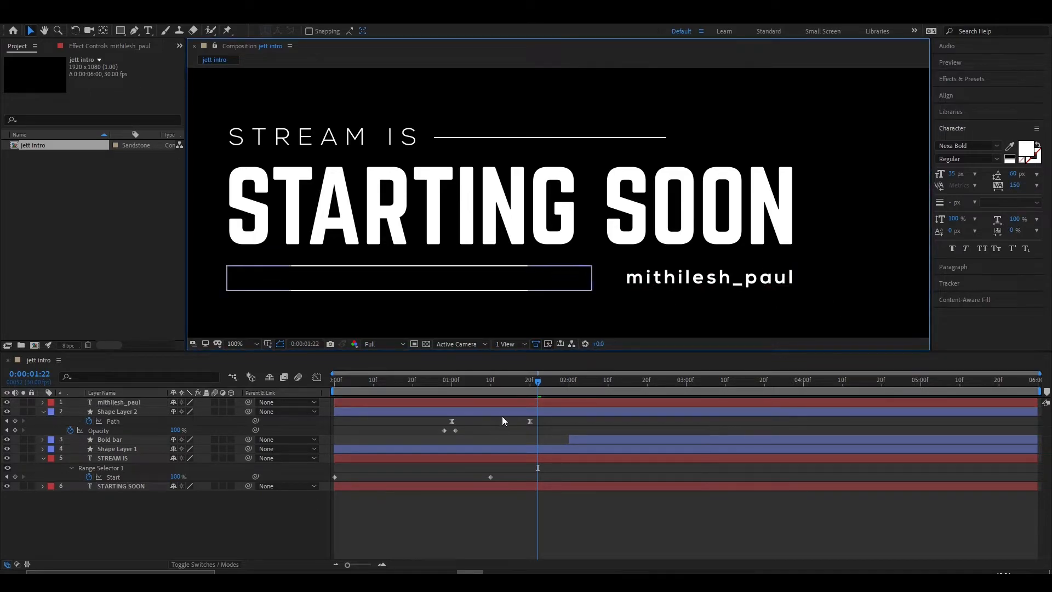
- Import Insta png.png, place it as the top layer of the composition and scale it to 18%
drag(536, 383, 451, 391)
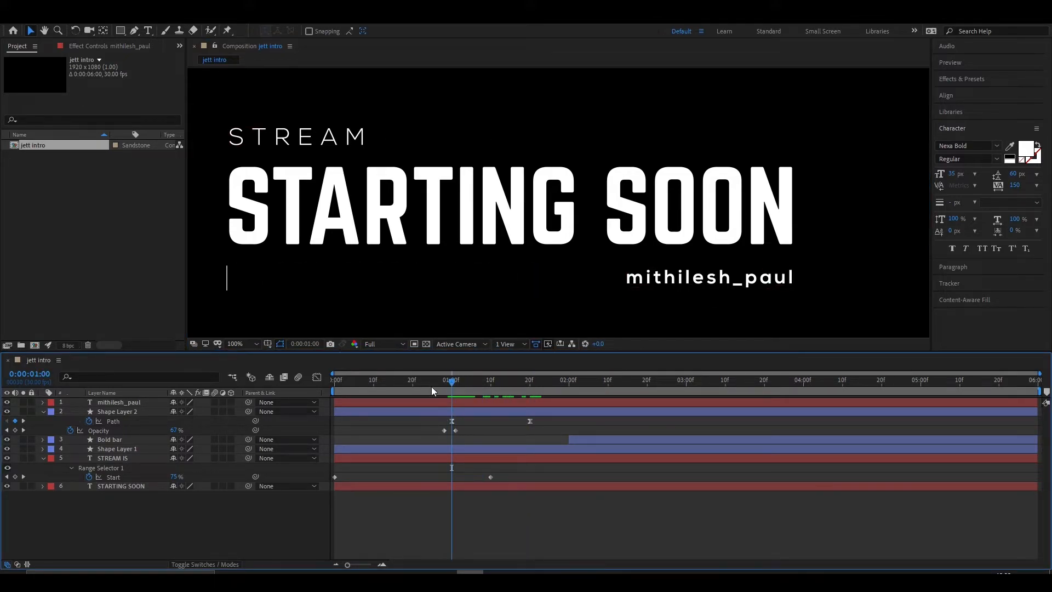
click(308, 580)
drag(580, 135, 99, 237)
click(756, 70)
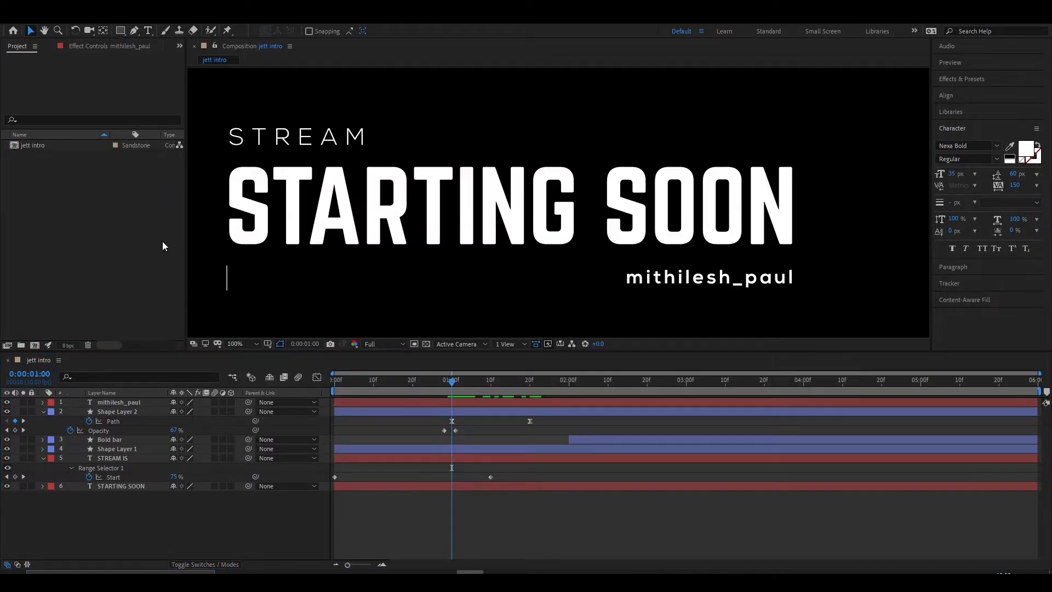
drag(39, 148, 112, 400)
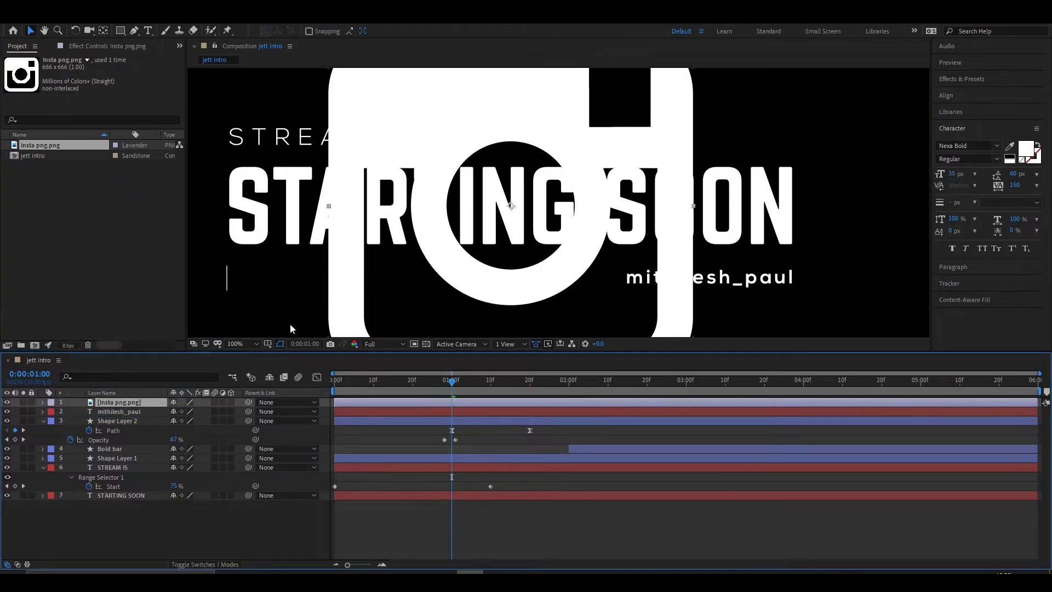
key(s)
drag(189, 411, 164, 413)
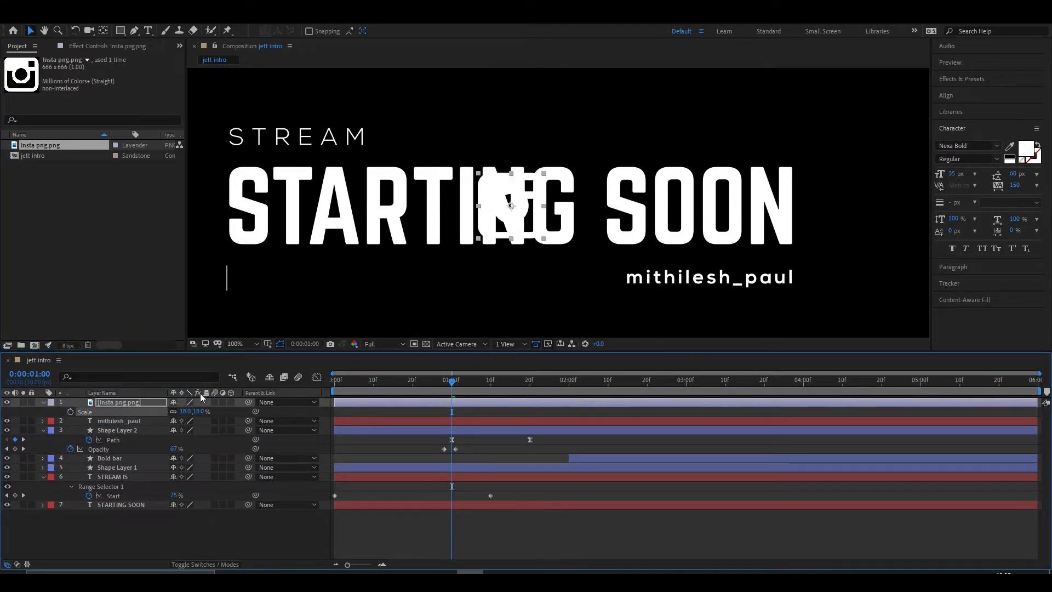
- Move the Instagram icon to the rectangle's starting edge below STARTING SOON and scale it to 8%
drag(511, 205, 265, 279)
scroll(214, 286, up, 1)
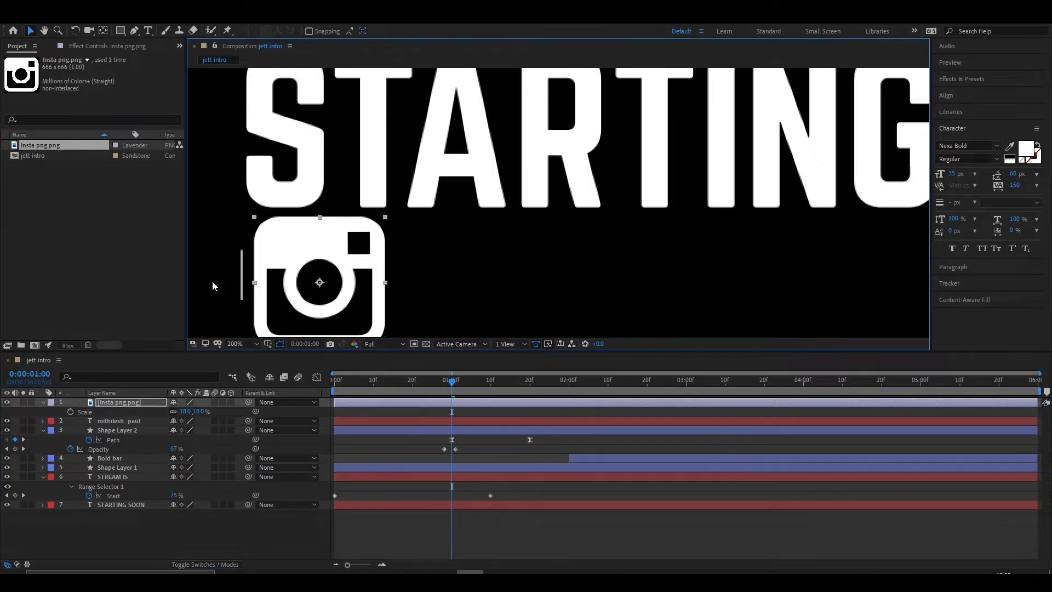
click(197, 411)
text(8)
key(Return)
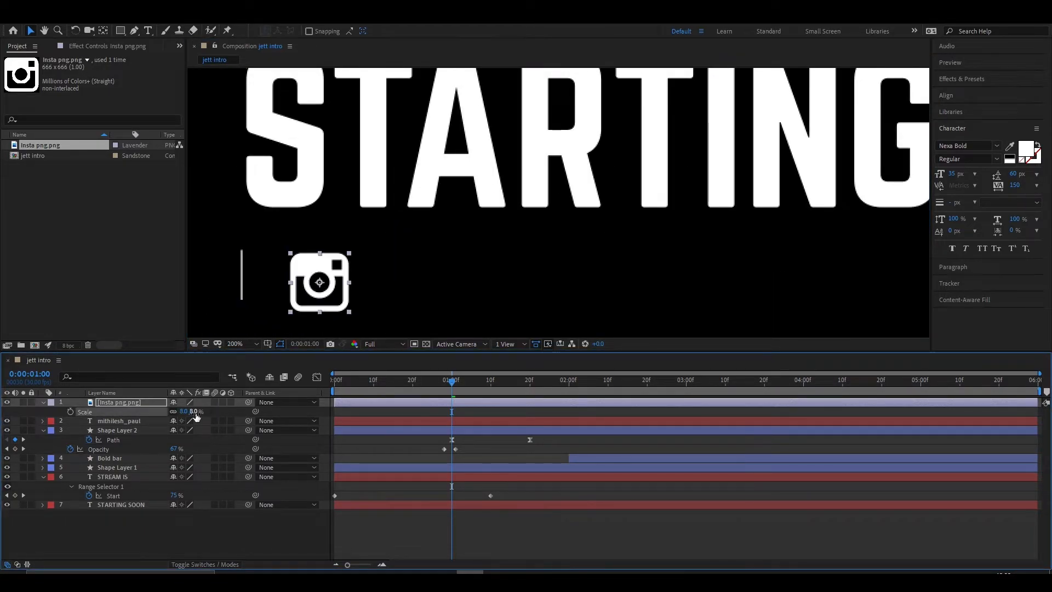
drag(283, 283, 272, 278)
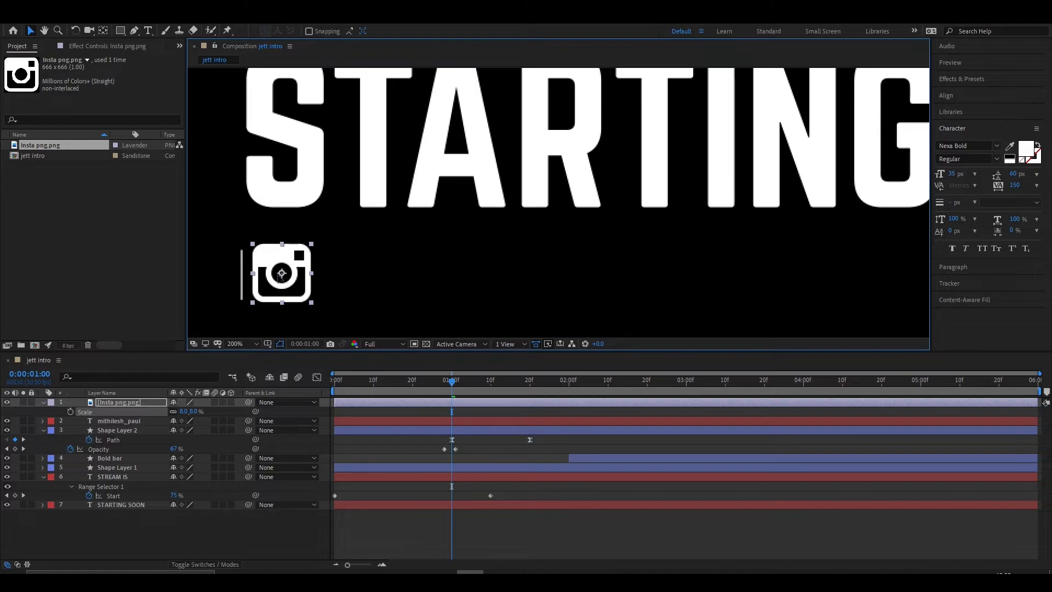
- Reduce the Instagram icon's scale to 7% and nudge it against the thin rectangle
click(188, 412)
text(7)
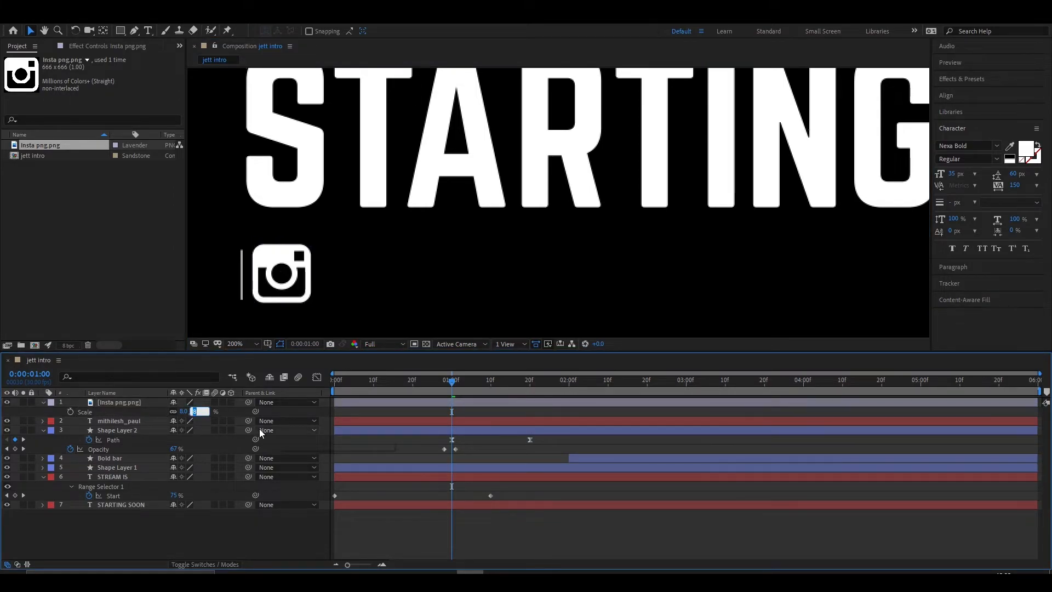
key(Return)
drag(283, 274, 275, 275)
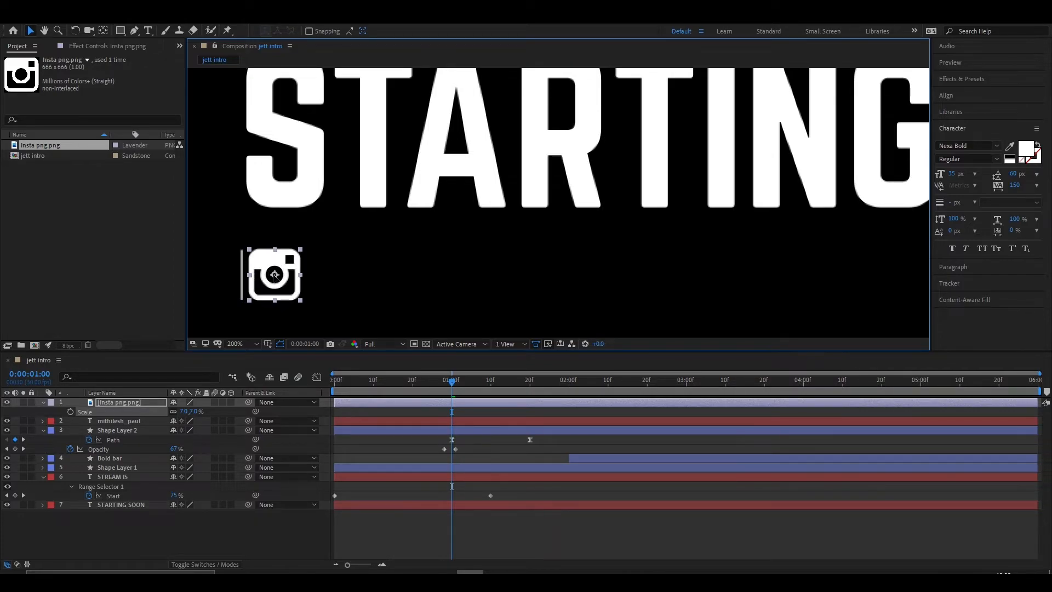
- Keyframe the icon's scale to grow from 0% at 0:00:00:28 to 7% at 0:00:01:01
click(456, 383)
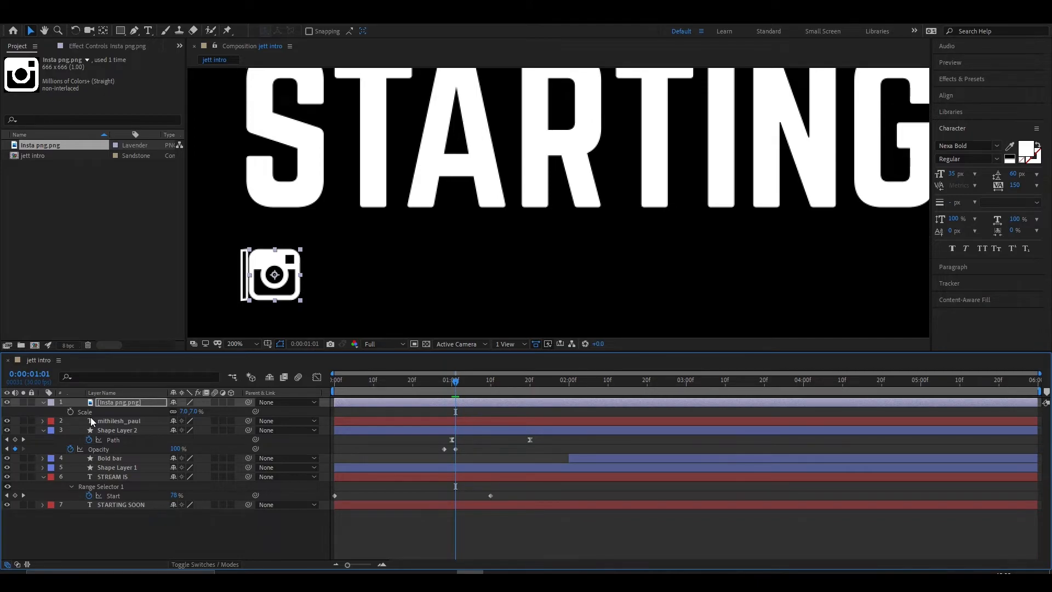
key(s)
key(s)
click(70, 411)
drag(455, 382, 444, 388)
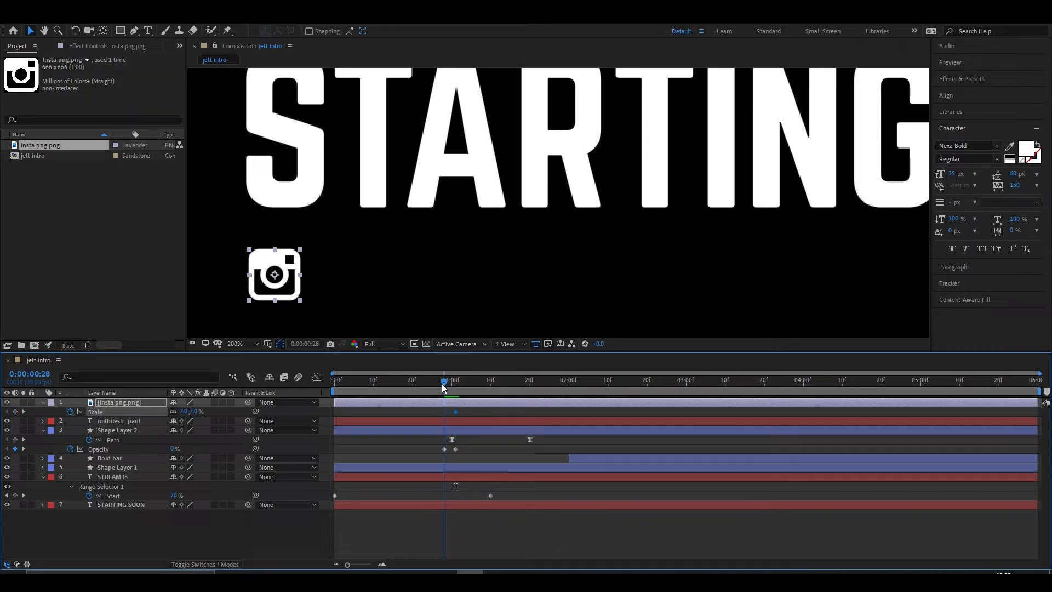
click(193, 411)
text(0)
key(Return)
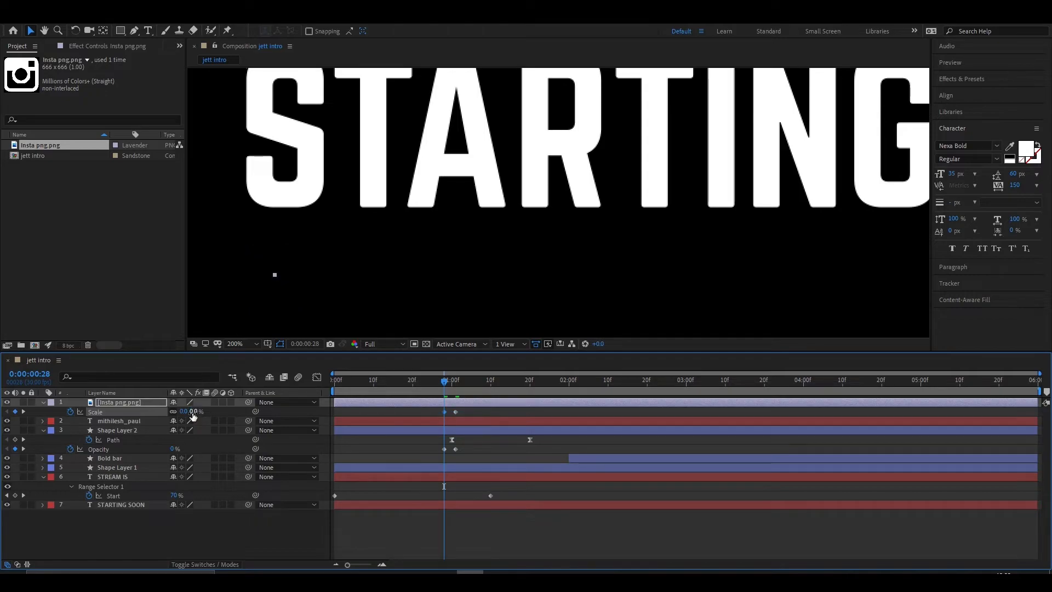
- Preview the icon's growth and shift both scale keyframes earlier so it reaches full size at 0:00:00:28
drag(444, 380, 437, 382)
key(space)
drag(541, 386, 440, 390)
key(j)
key(space)
drag(466, 413, 373, 390)
key(space)
key(space)
drag(493, 388, 452, 389)
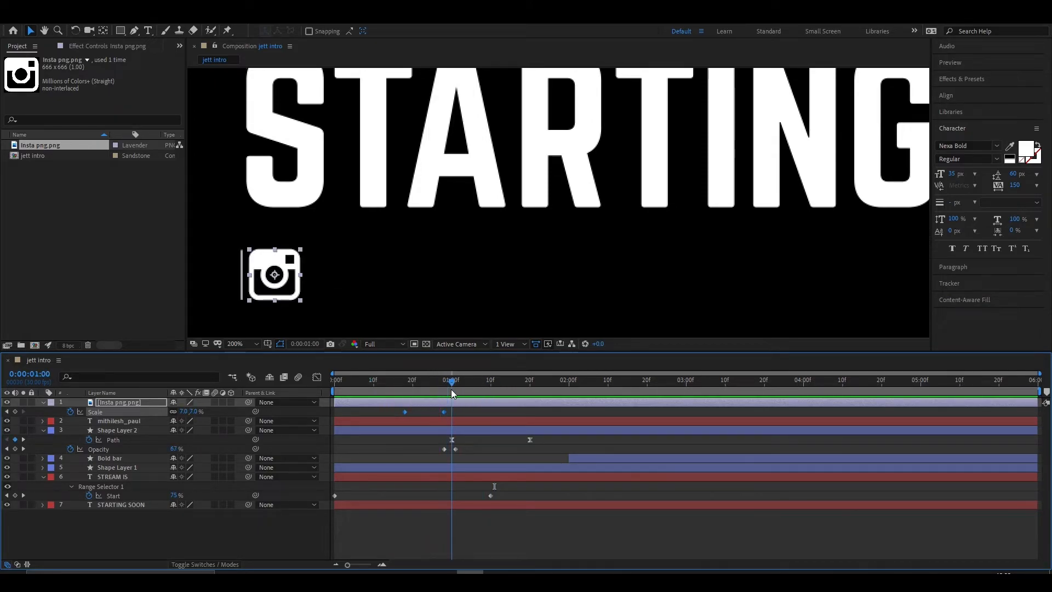
- Keyframe the icon's position at 0:00:01:00, and at 0:00:01:20 move it to the end of STARTING SOON at 1450, 672
click(120, 403)
key(p)
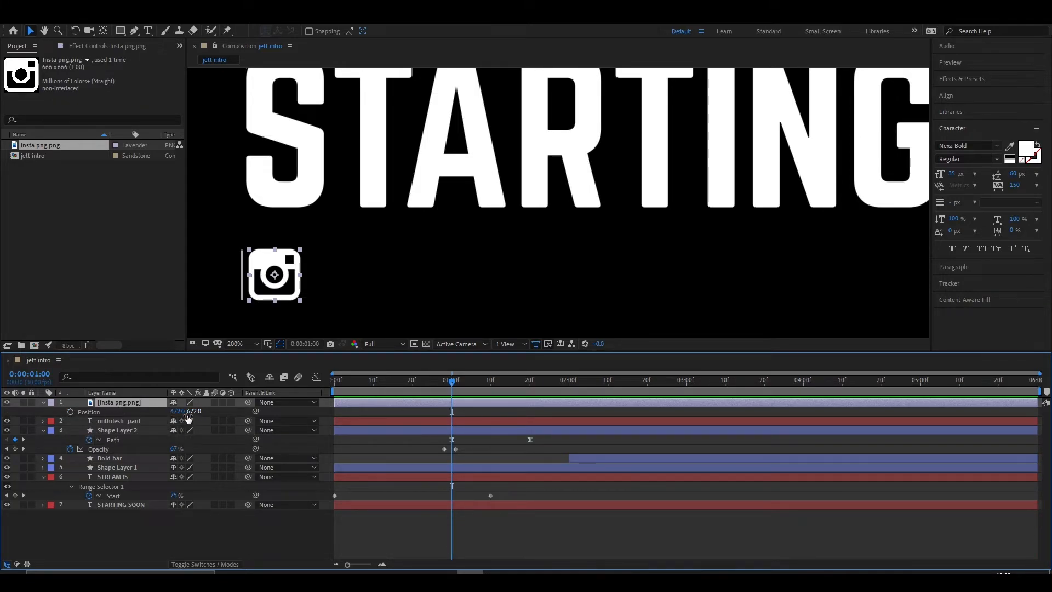
key(shift+s)
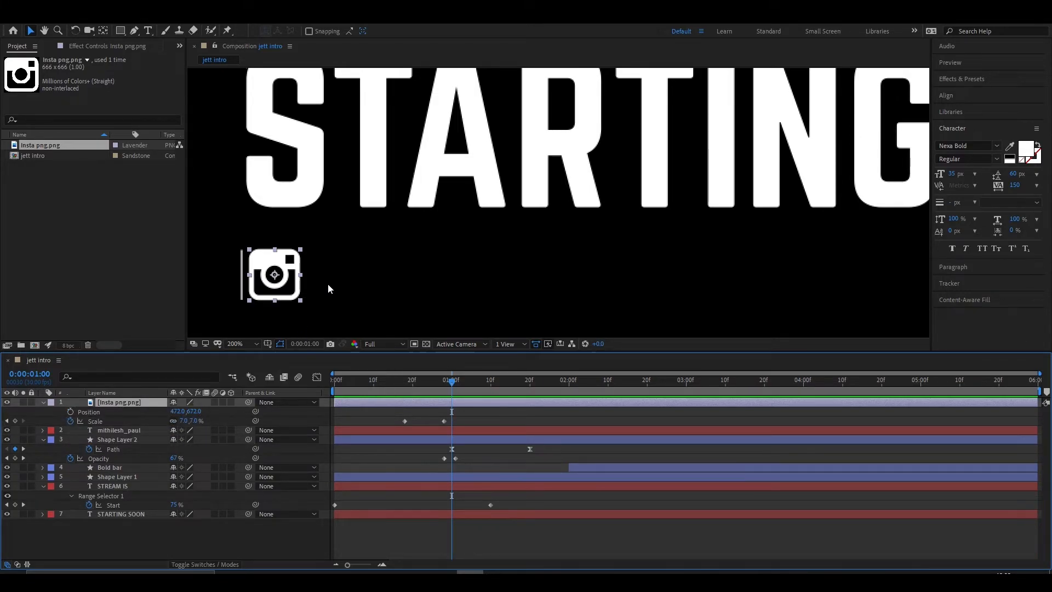
scroll(323, 295, down, 1)
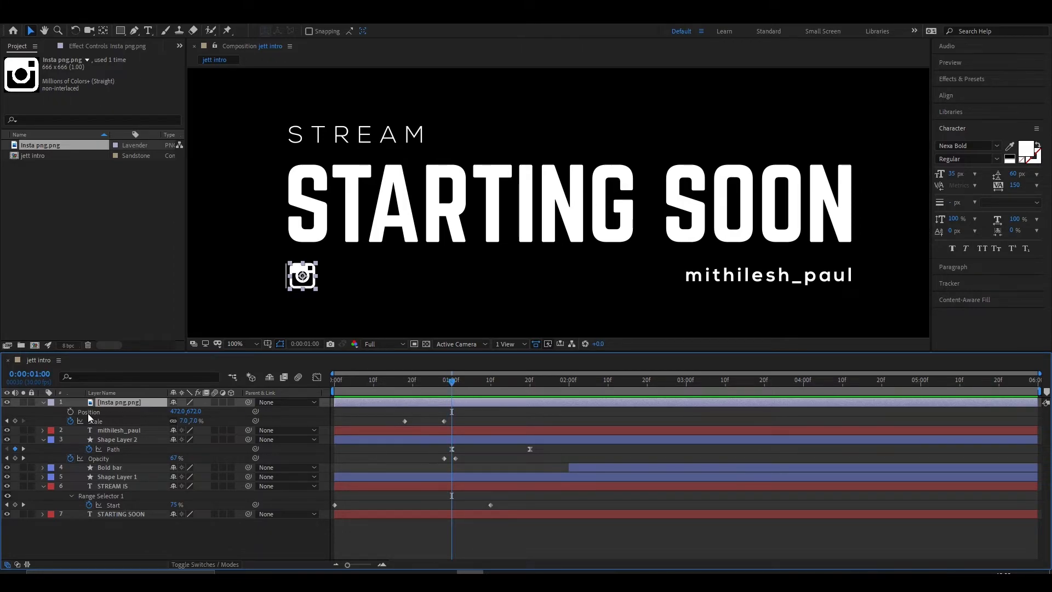
click(70, 412)
drag(452, 386, 530, 387)
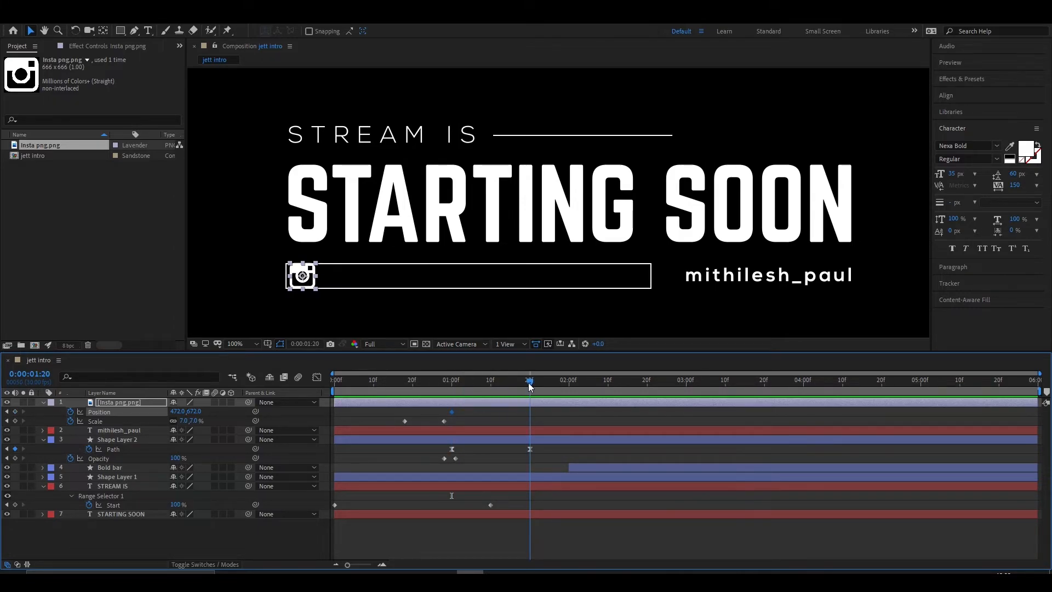
drag(304, 278, 840, 276)
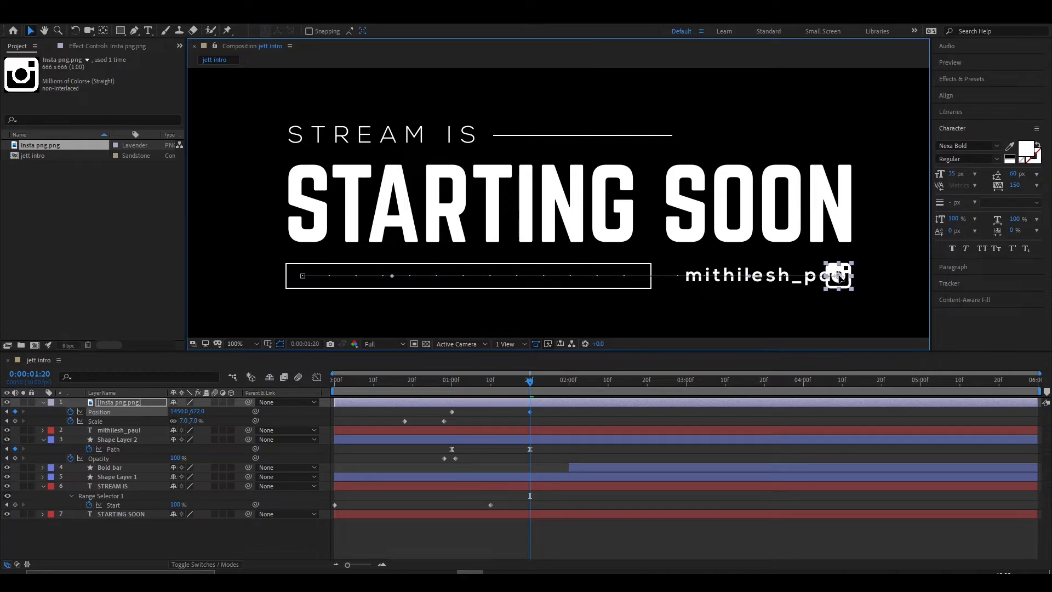
- Move the icon back to just before the handle text at 0:00:02:05, at position 1131, 672
drag(530, 384, 590, 382)
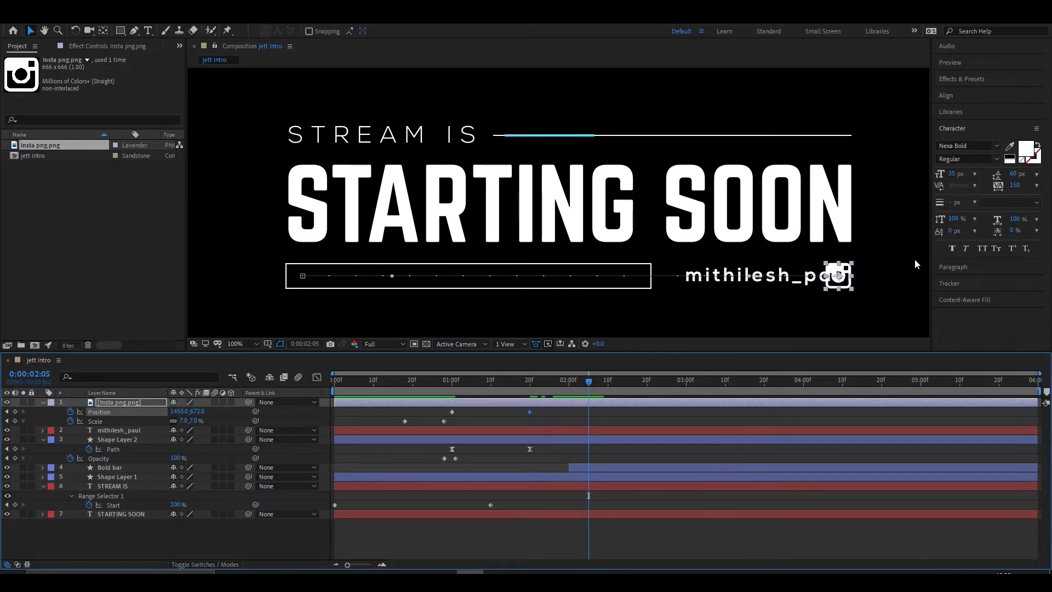
drag(841, 278, 666, 280)
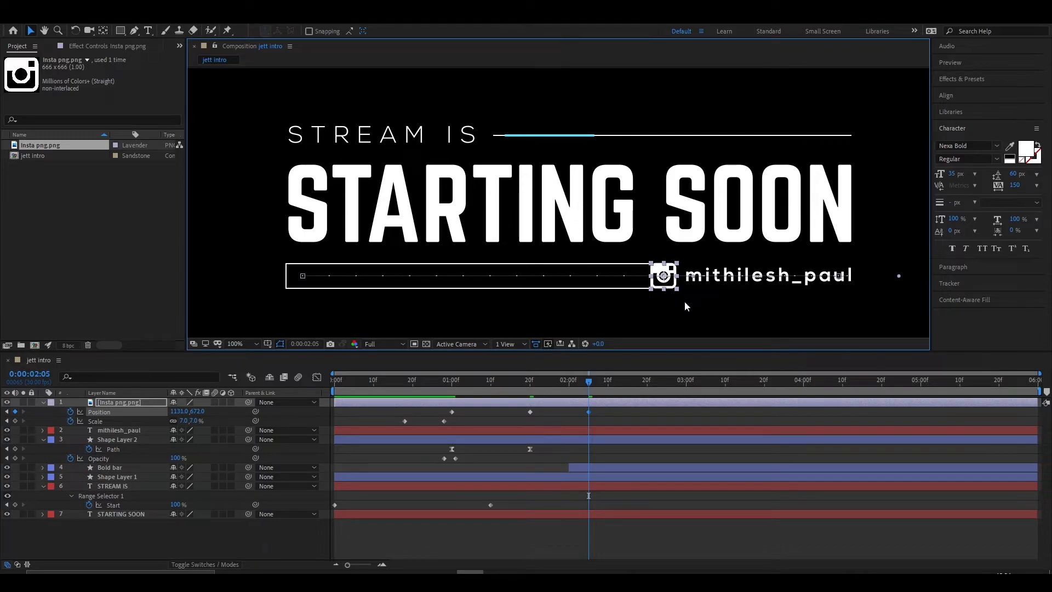
click(438, 430)
- Extend the outlined rectangle's path at 0:00:01:20 so its far edge meets the icon
click(121, 441)
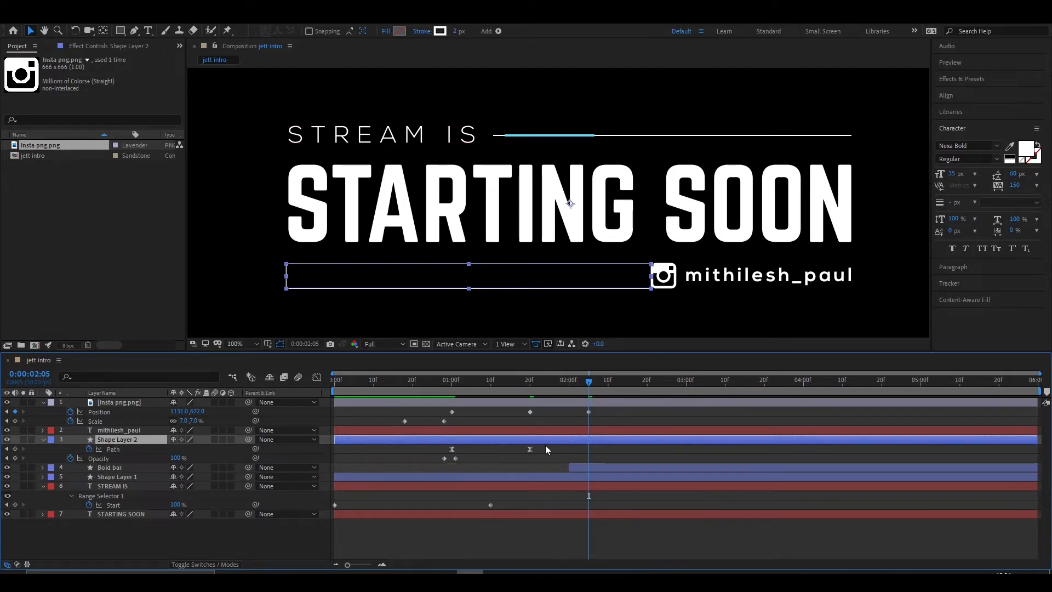
drag(591, 390, 530, 390)
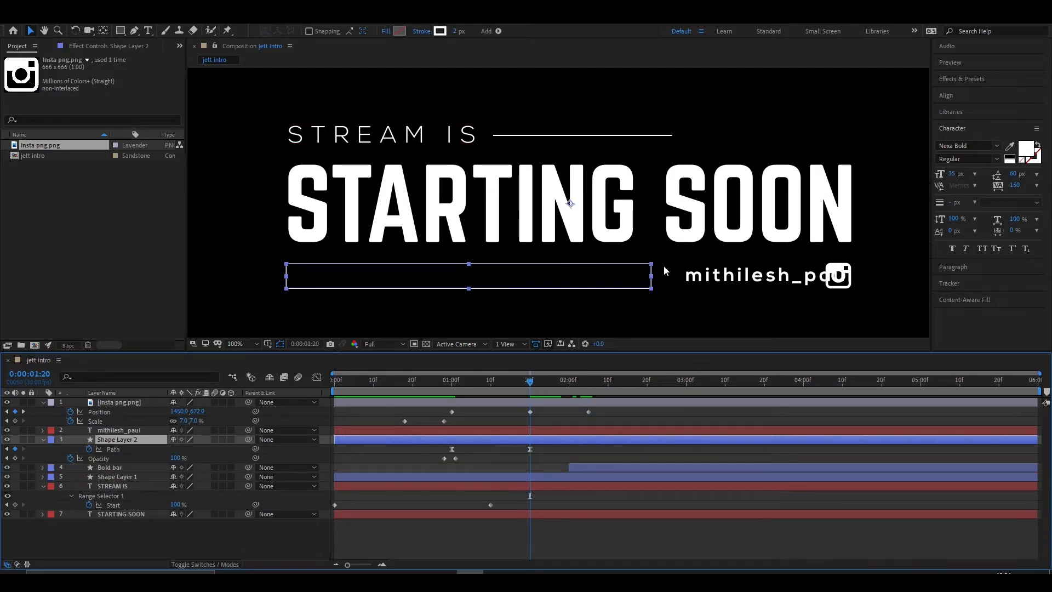
click(112, 450)
drag(664, 255, 825, 295)
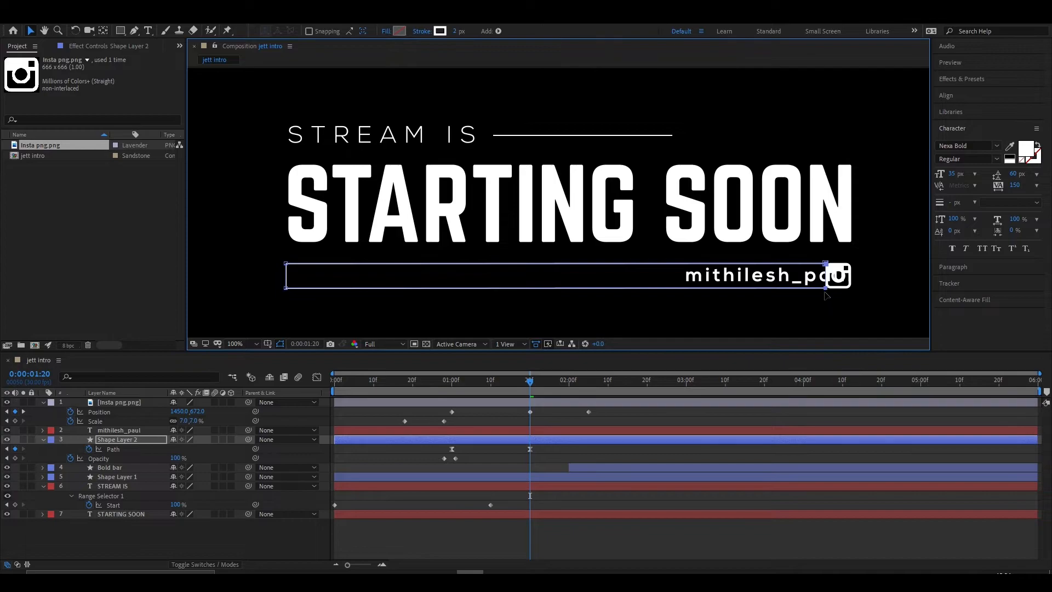
- Shorten the rectangle's path at 0:00:02:05 so it ends just before the icon, and preview the motion
drag(524, 377, 590, 383)
drag(825, 293, 647, 296)
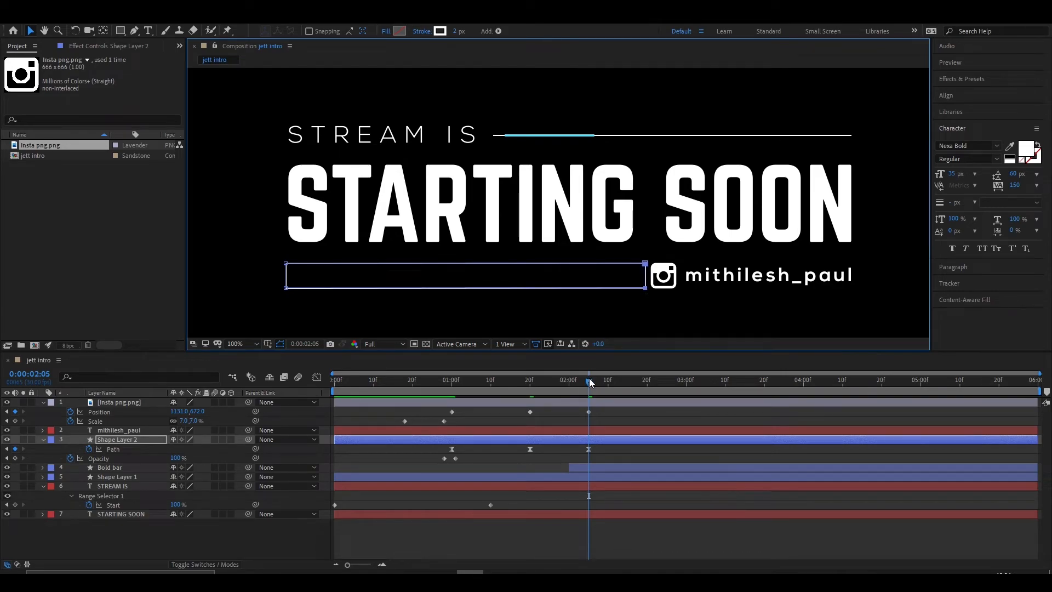
click(505, 446)
key(space)
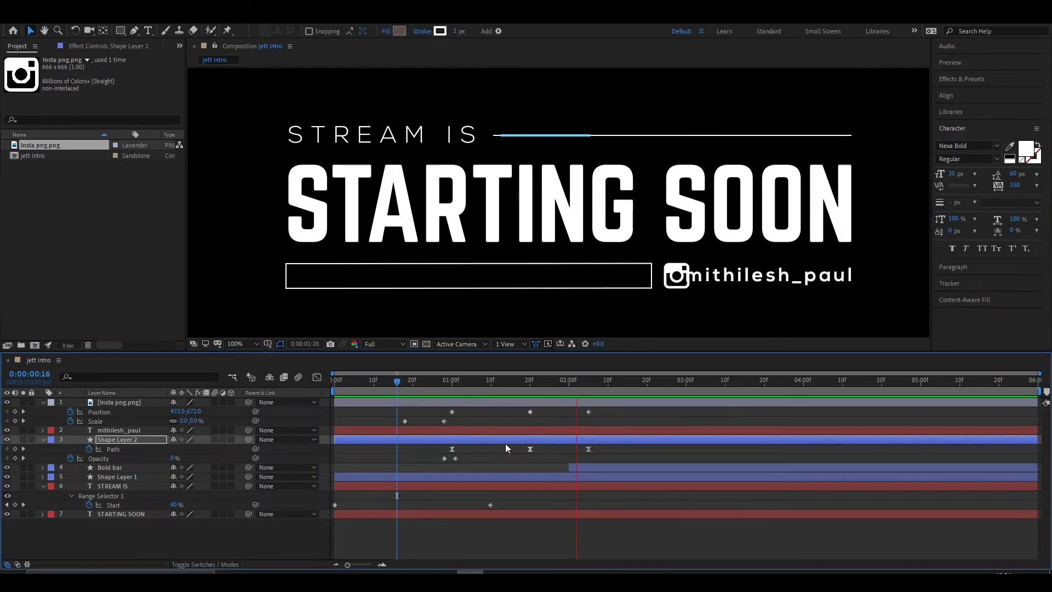
key(space)
- Apply Easy Ease to the icon's position and scale keyframes and to Shape Layer 2's opacity keyframes
click(519, 404)
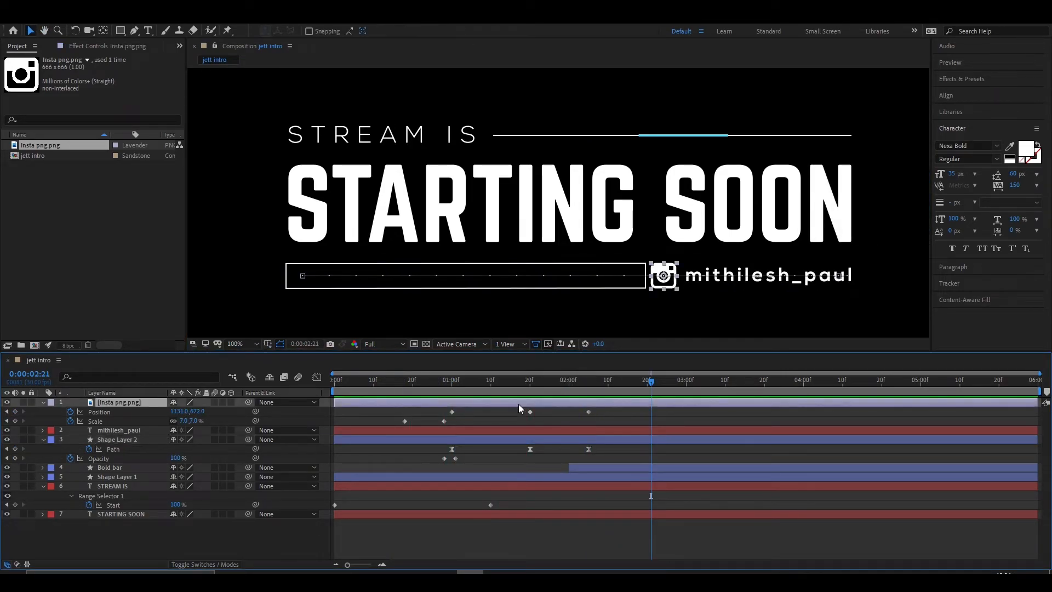
key(u)
key(u)
drag(605, 408, 388, 426)
key(Page_Up)
key(Page_Up)
key(Page_Up)
key(Page_Up)
key(Page_Up)
key(Page_Up)
key(space)
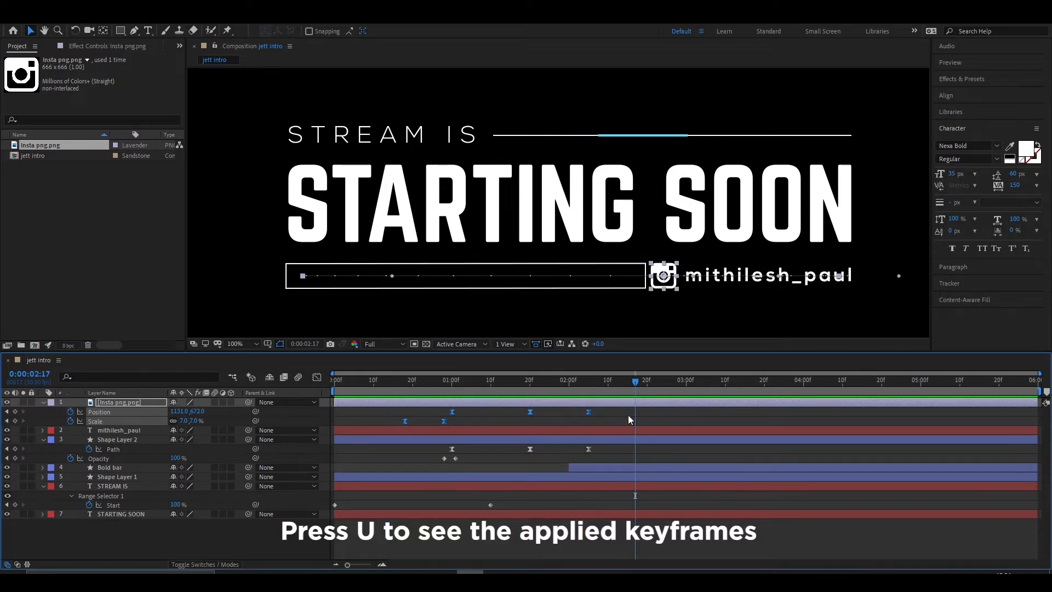
drag(541, 396, 592, 395)
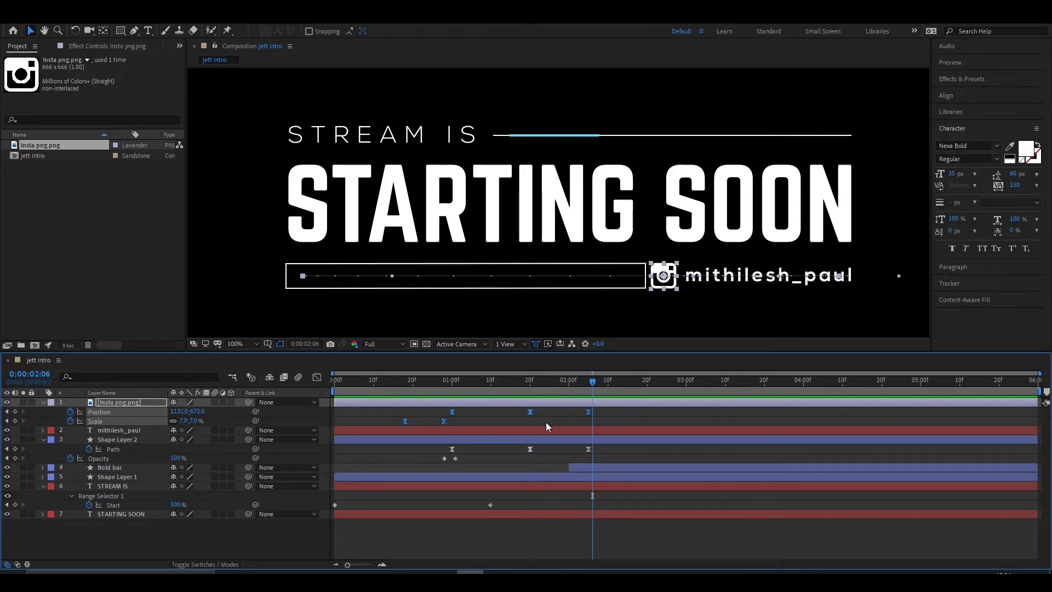
drag(436, 454, 474, 463)
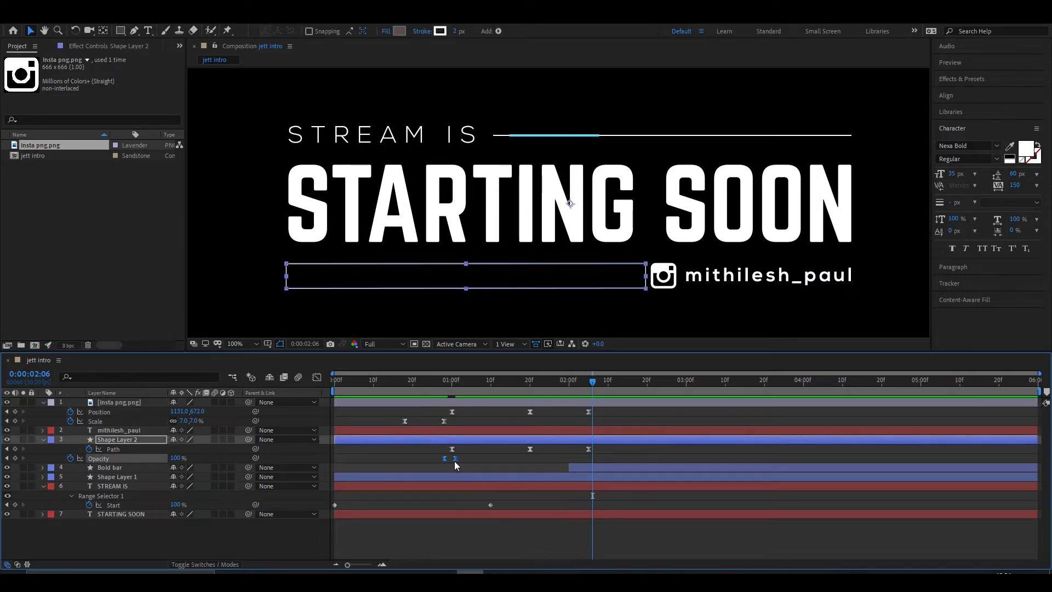
click(569, 451)
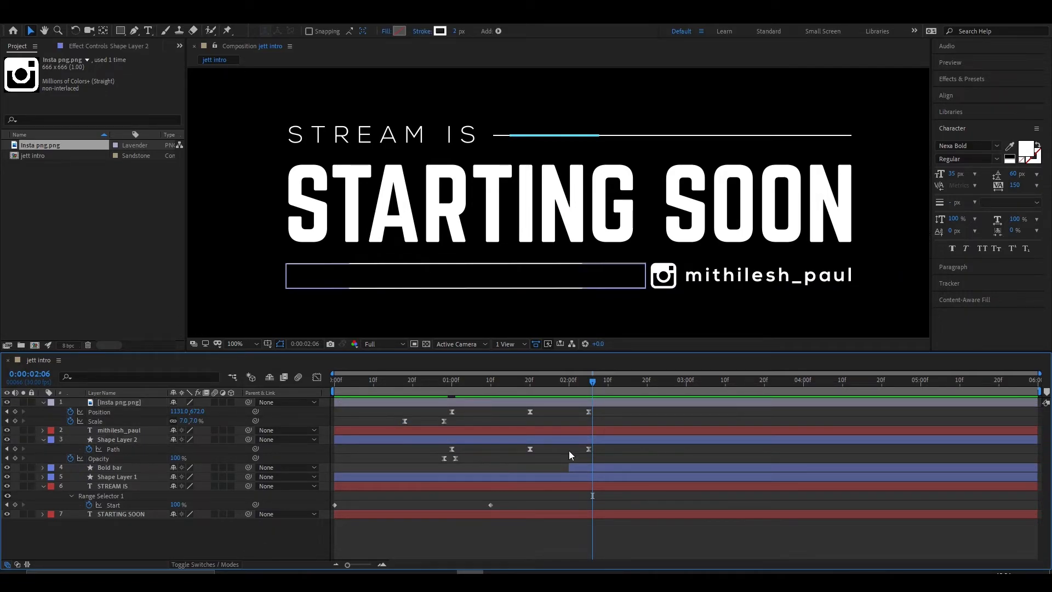
- Draw a rectangular mask around the handle text on its layer, beginning just after the icon
click(149, 432)
drag(707, 294, 648, 294)
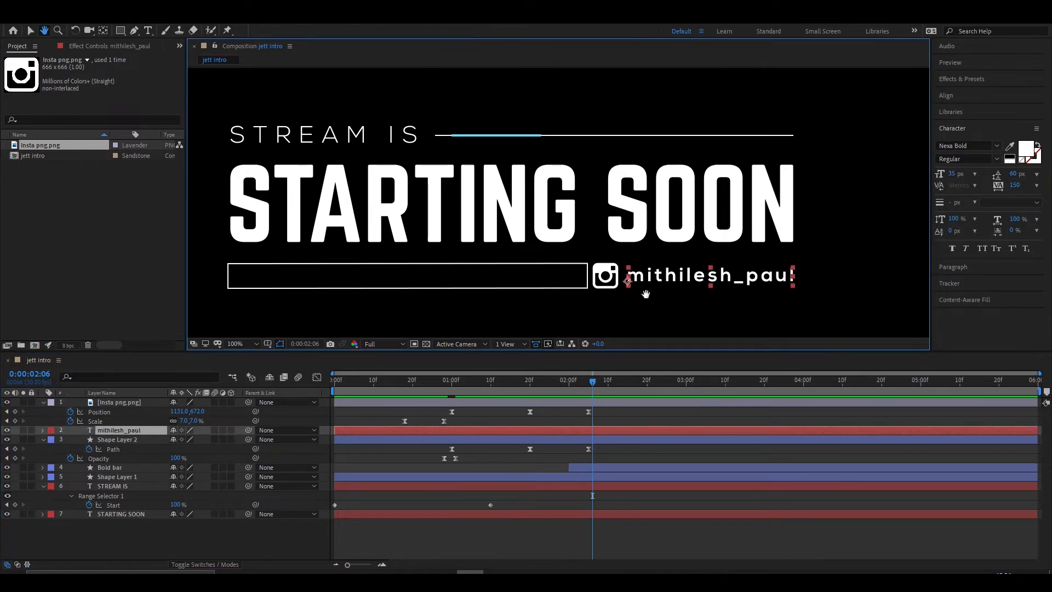
click(120, 31)
mouse_move(626, 259)
mouse_down()
mouse_move(641, 289)
mouse_move(802, 295)
mouse_up()
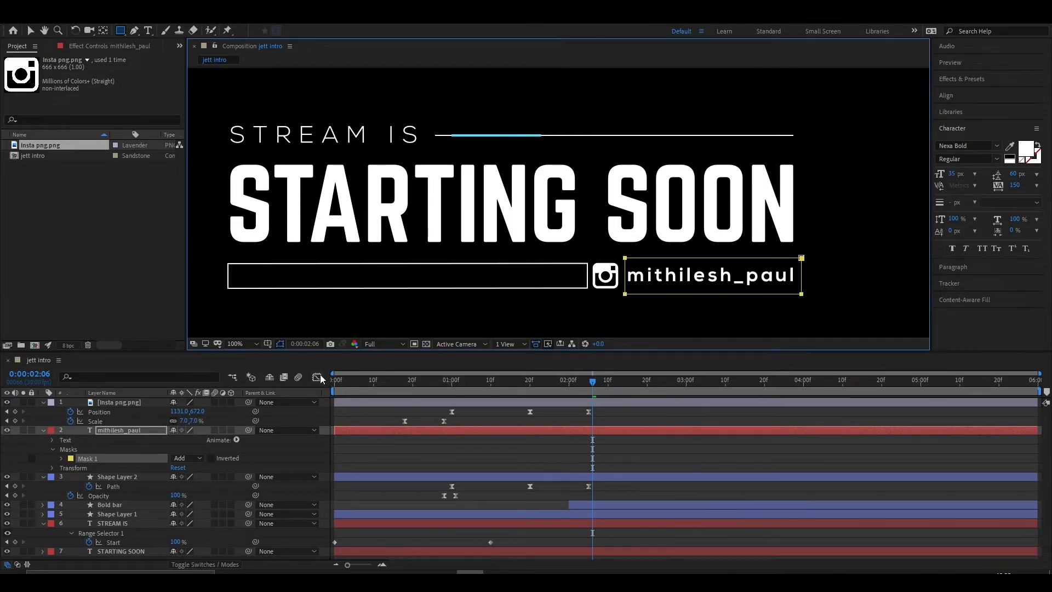
- Add a Position animator to the handle text and keyframe it at 321, 0 at 0:00:01:20, outside the mask
click(237, 440)
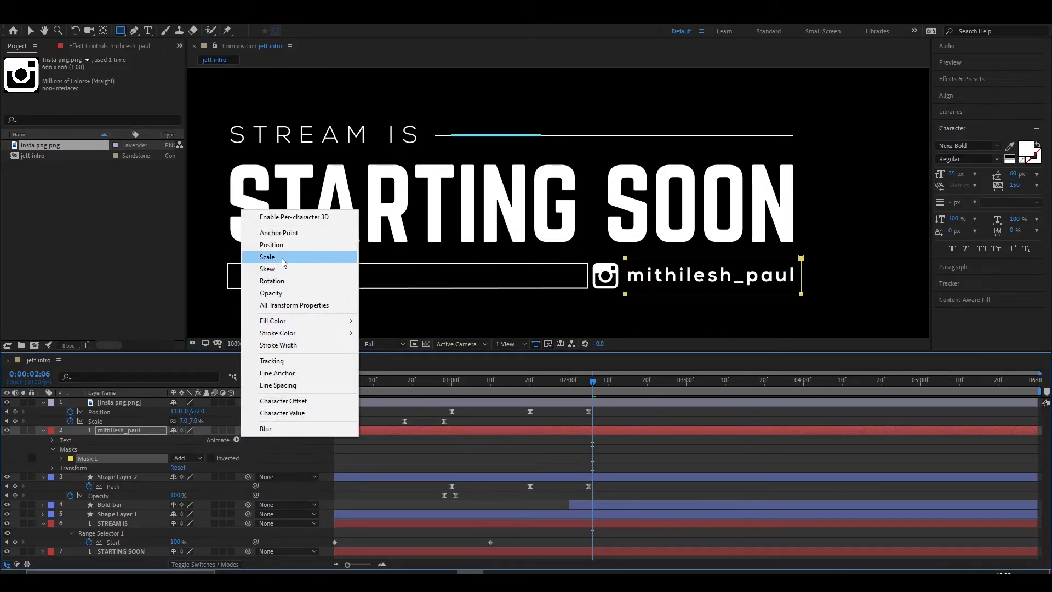
click(277, 245)
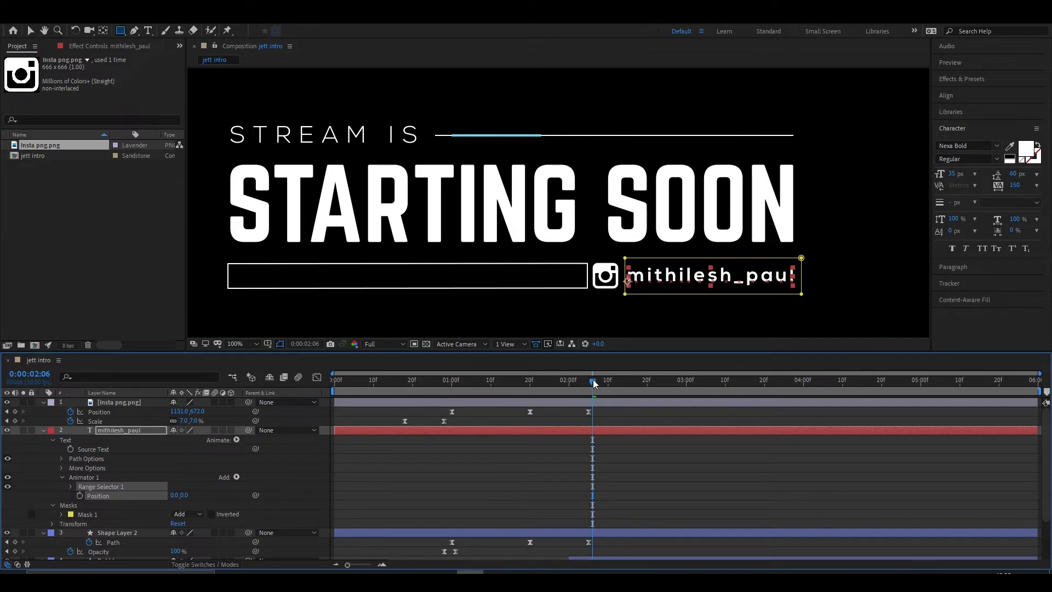
drag(595, 383, 533, 390)
drag(184, 495, 342, 491)
key(ctrl+z)
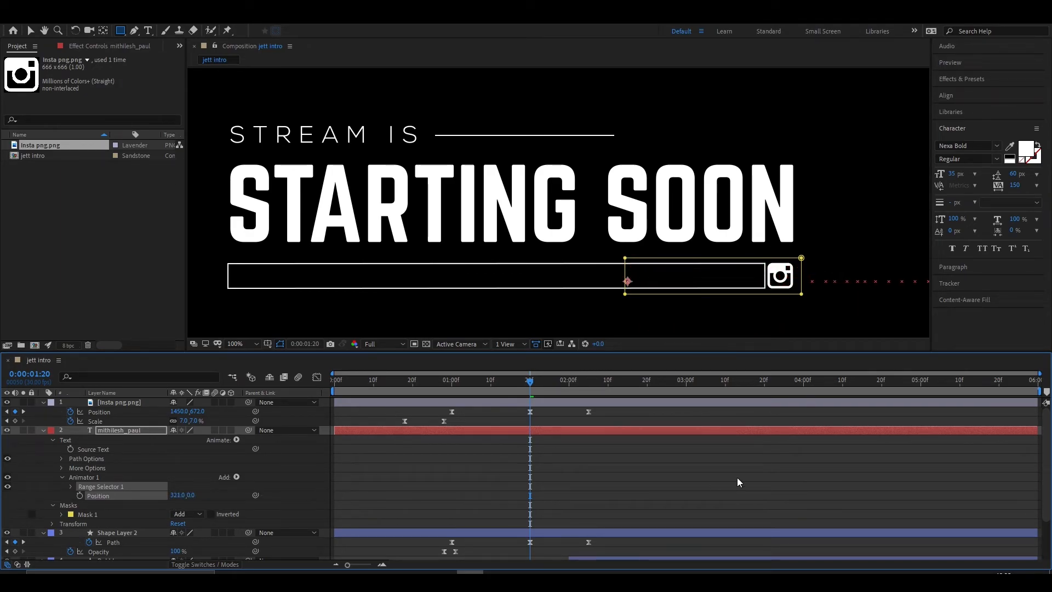
click(80, 495)
- Set the handle animator's position to 0, 0 at 0:00:02:05 so the text slides into place
drag(540, 384, 590, 384)
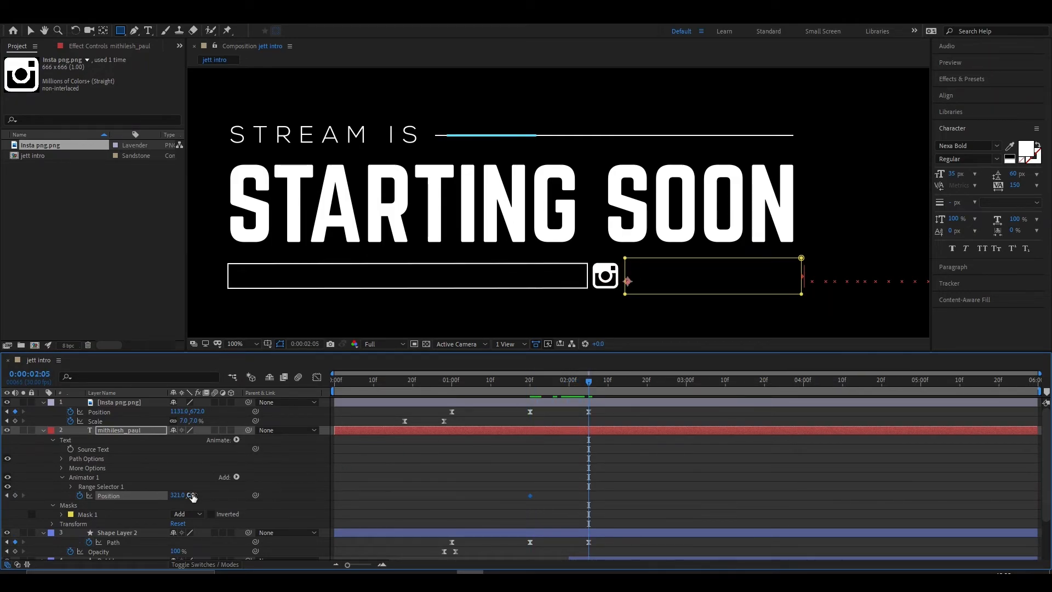
drag(190, 495, 3, 486)
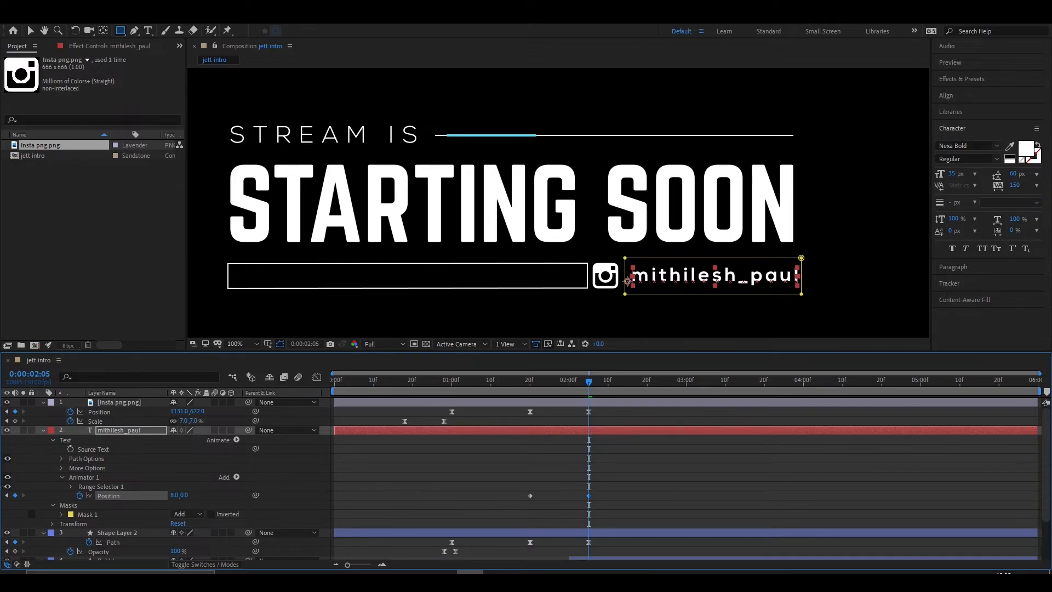
click(171, 496)
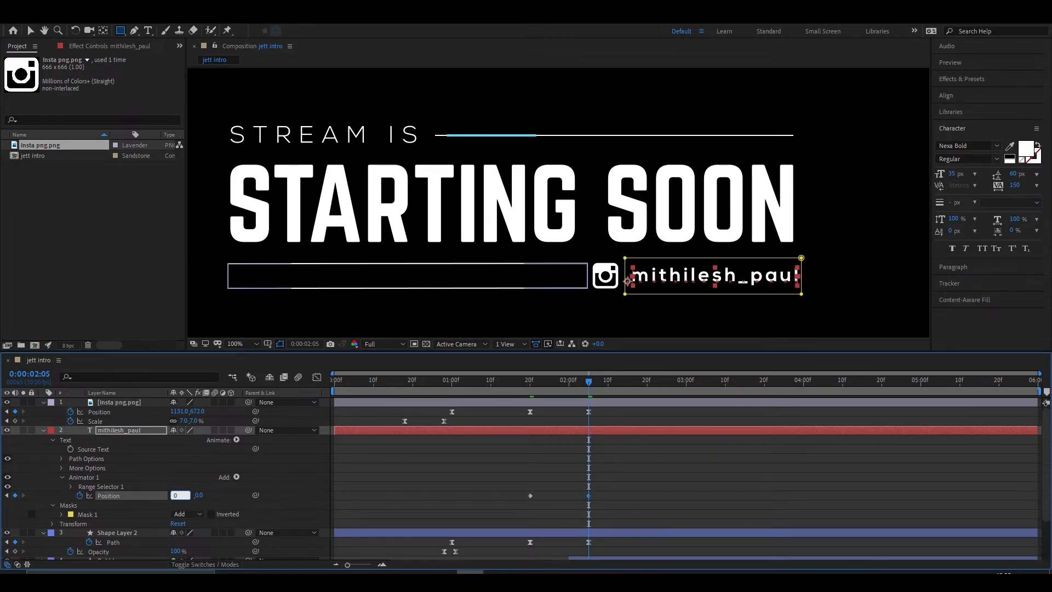
key(Return)
- Try to apply Easy Ease to the handle text's position keyframes and preview the whole title animation
drag(589, 382, 530, 383)
key(space)
key(space)
drag(600, 485, 483, 512)
key(F9)
key(space)
key(space)
scroll(727, 248, down, 2)
key(Page_Up)
key(Page_Up)
key(v)
click(732, 321)
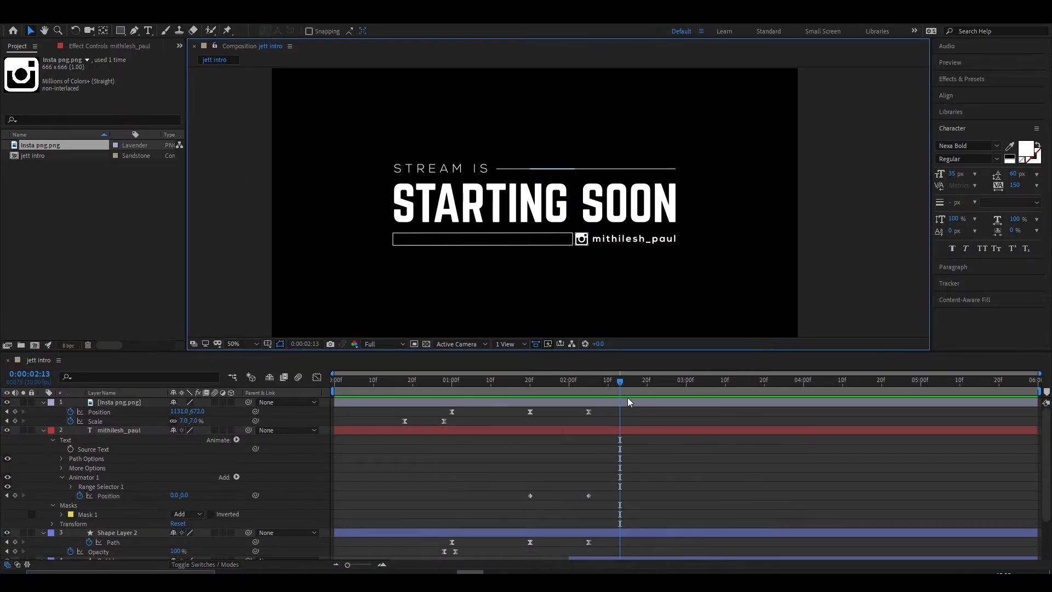
- Apply Easy Ease to the handle text's two animator position keyframes and preview the animation from the start
click(439, 382)
key(space)
key(space)
drag(617, 465, 515, 507)
click(467, 380)
key(Home)
key(space)
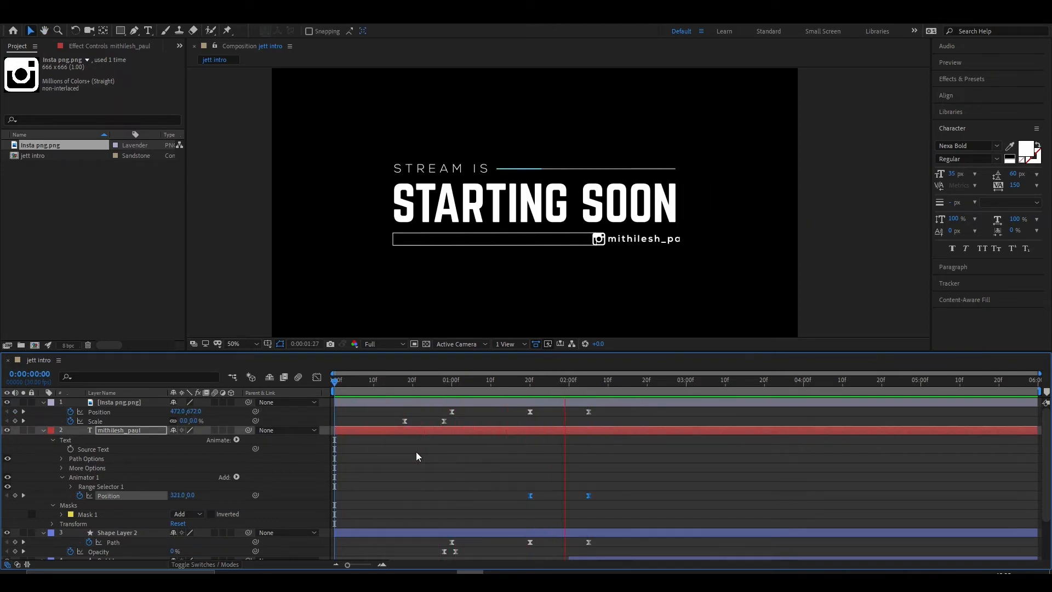
- Collapse the expanded properties of all layers in the jett intro timeline
drag(615, 402, 622, 402)
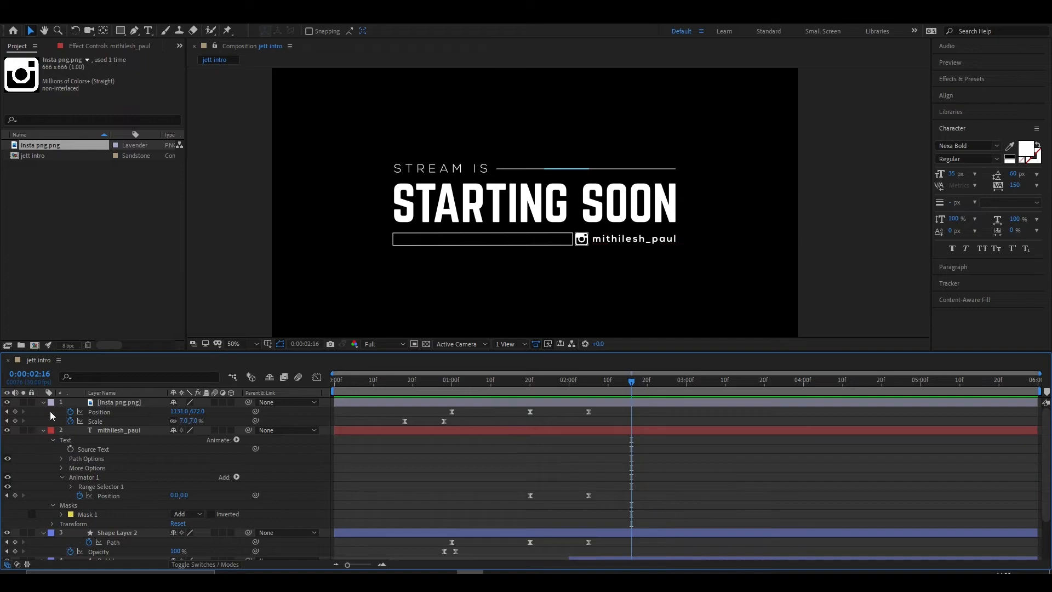
click(44, 403)
click(42, 412)
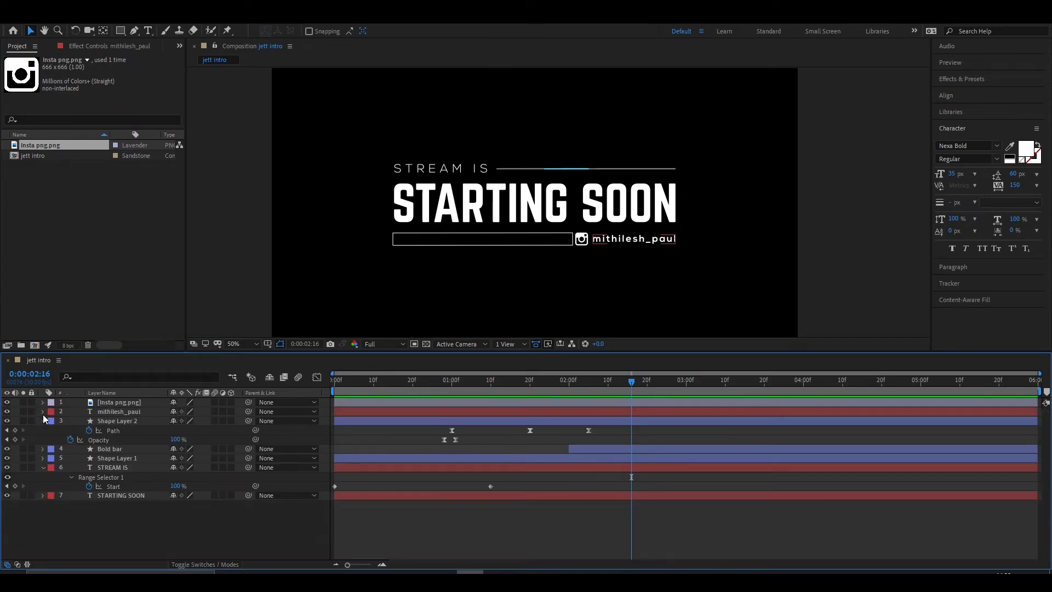
click(43, 420)
click(43, 449)
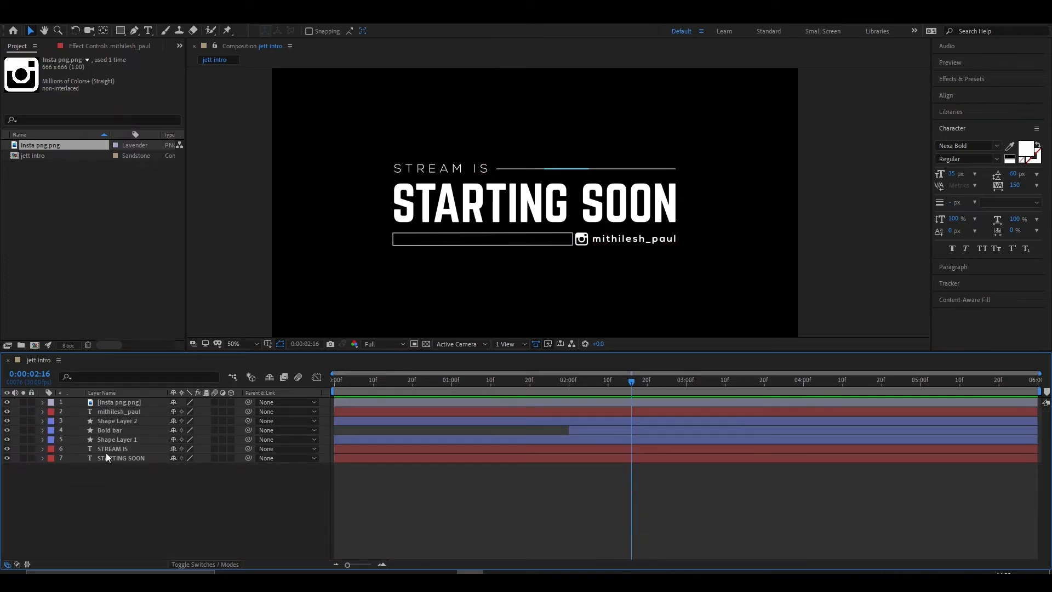
- Create a new 1920 x 1080 composition named background at 30 fps with a duration of 0:00:06:00
click(34, 345)
text(background)
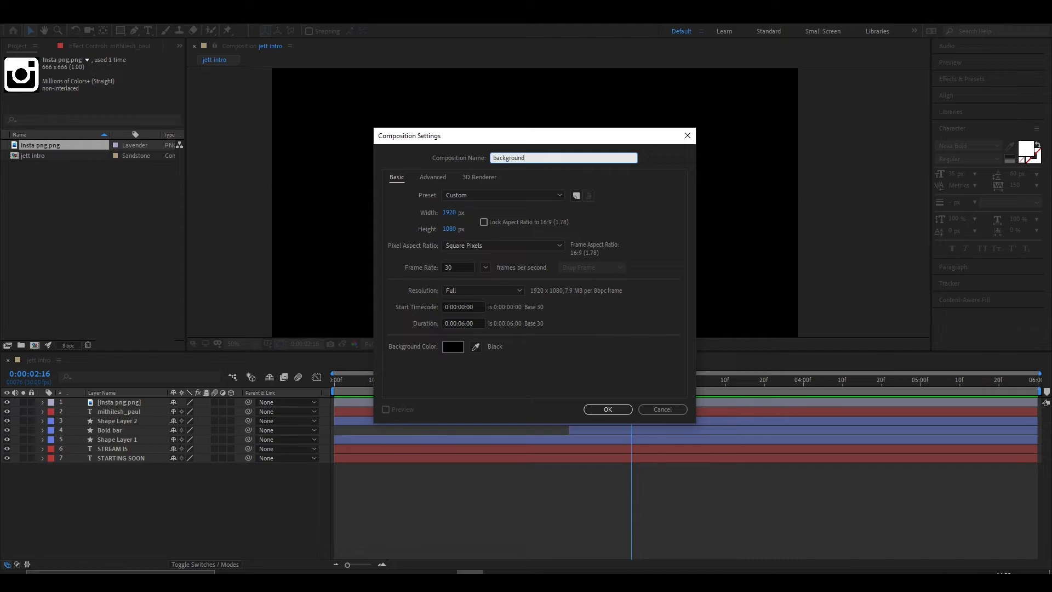
key(Return)
- Import the BG ani and Comp 1 videos from the Jett intro folder into the project
mouse_move(310, 572)
click(310, 532)
drag(496, 219, 50, 255)
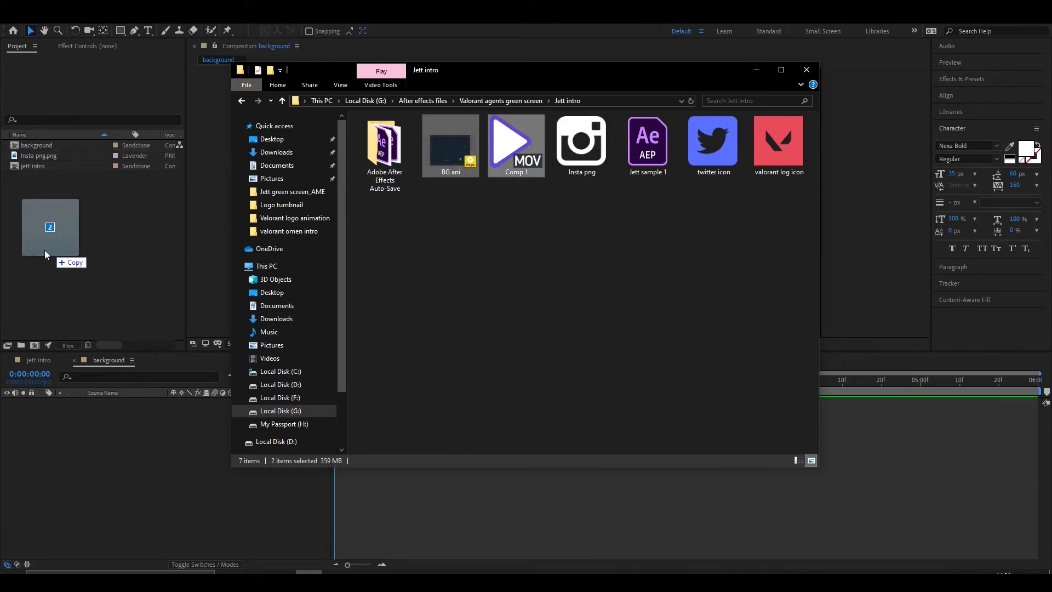
click(757, 70)
- Add BG ani.mp4 to the background composition and place Comp 1.mov above it
click(58, 204)
click(47, 166)
drag(37, 156, 127, 417)
drag(38, 165, 111, 401)
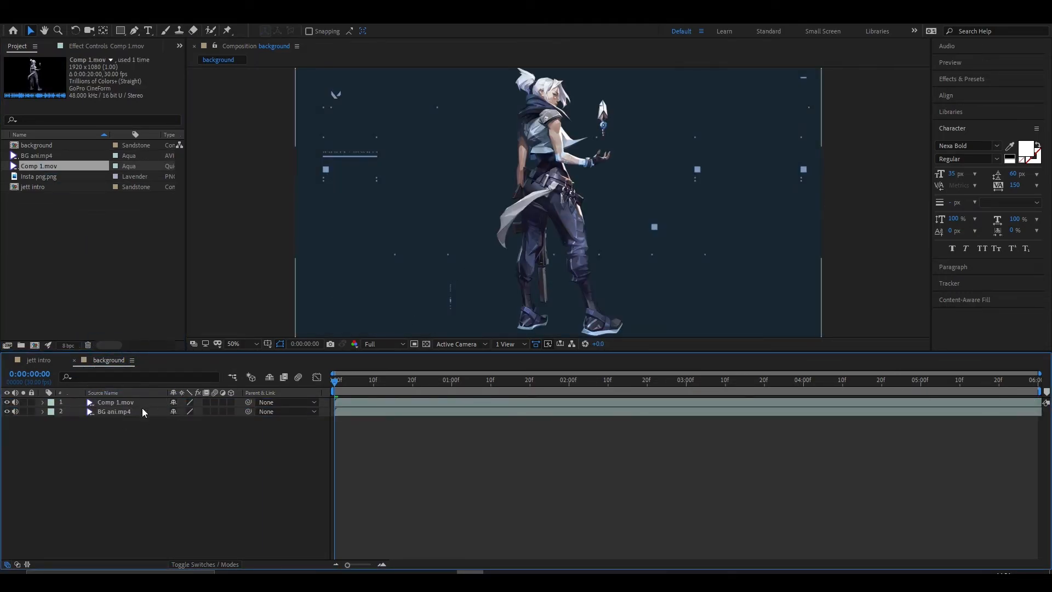
- Scale the Comp 1.mov character to 137% and position it on the left side of the frame
click(121, 404)
drag(542, 216, 369, 256)
key(s)
drag(207, 411, 254, 411)
drag(356, 219, 366, 309)
drag(197, 412, 163, 412)
drag(378, 313, 367, 245)
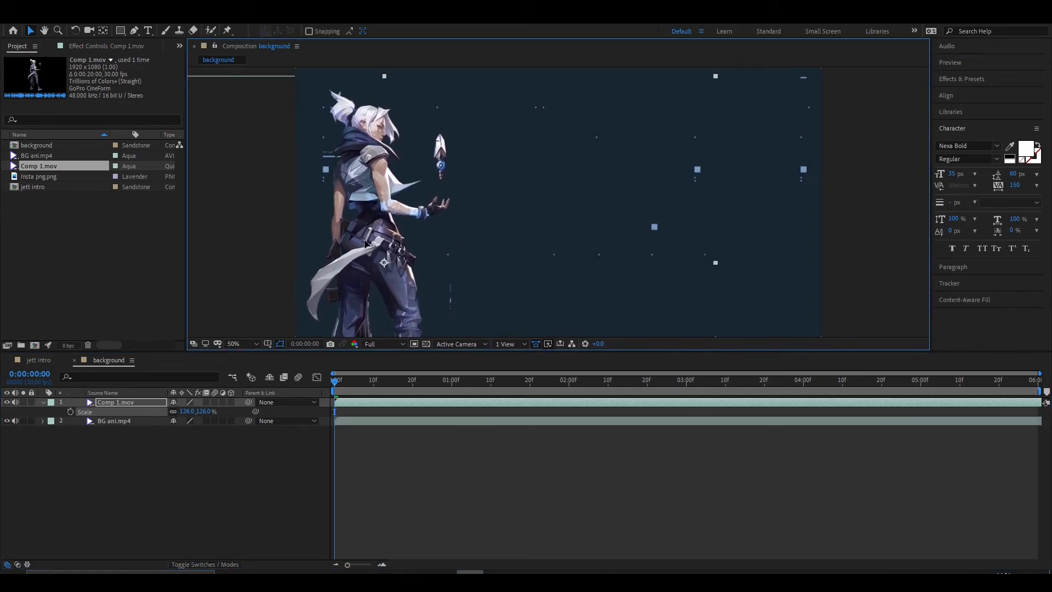
drag(198, 412, 203, 413)
drag(394, 257, 393, 257)
- Place the background composition beneath all other layers in the jett intro composition
mouse_move(36, 188)
mouse_down()
mouse_move(120, 401)
mouse_move(87, 277)
mouse_move(55, 207)
mouse_move(39, 206)
mouse_up()
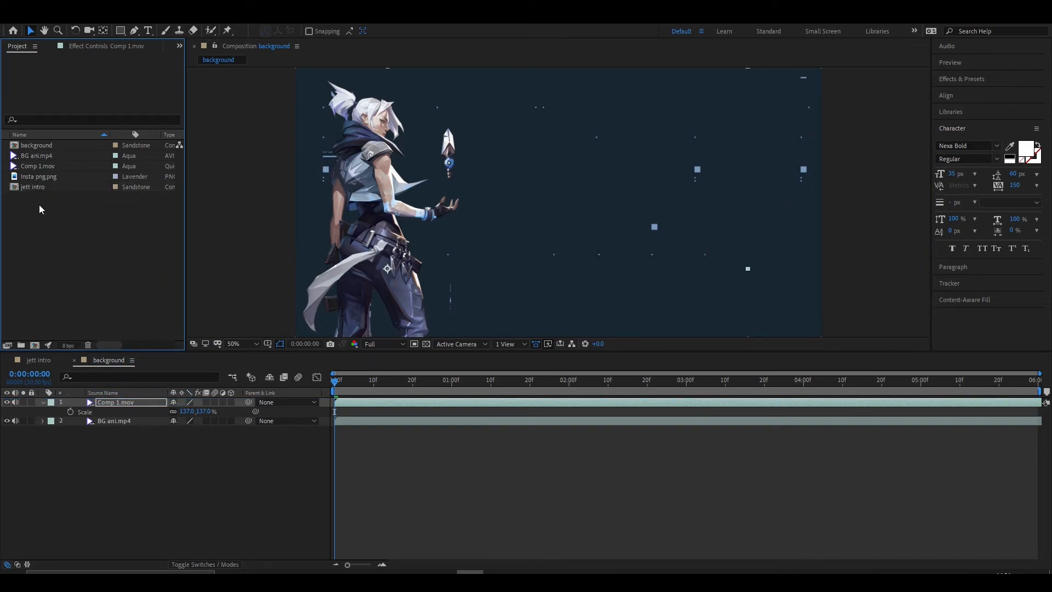
click(40, 360)
drag(30, 147, 134, 465)
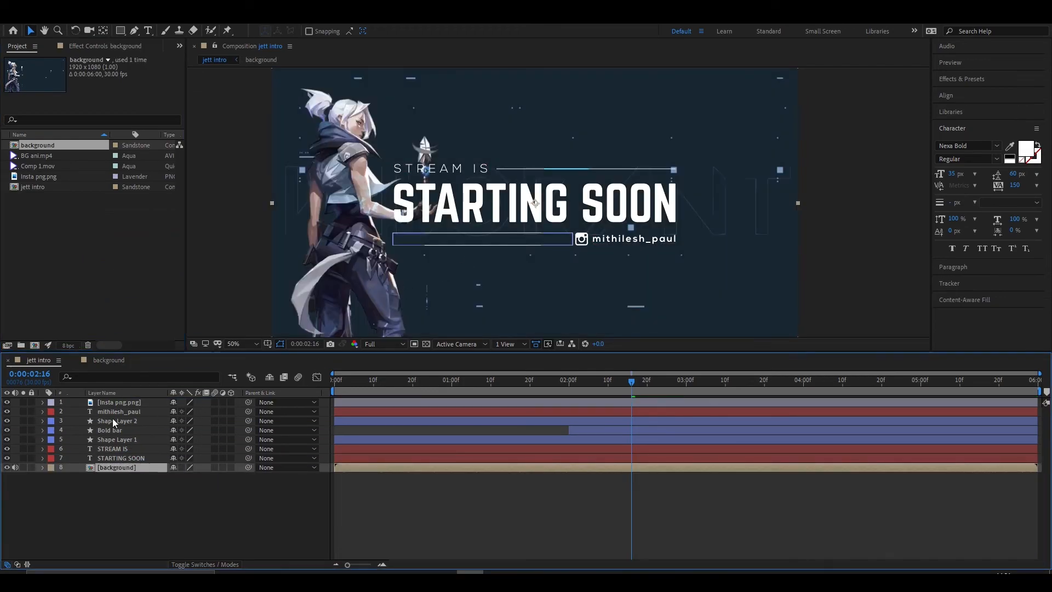
- Pre-compose the seven text, icon and shape layers as Text, moving all attributes into the new composition
click(113, 455)
click(104, 393)
click(125, 474)
click(112, 394)
click(118, 459)
right_click(114, 403)
click(175, 355)
text(Text)
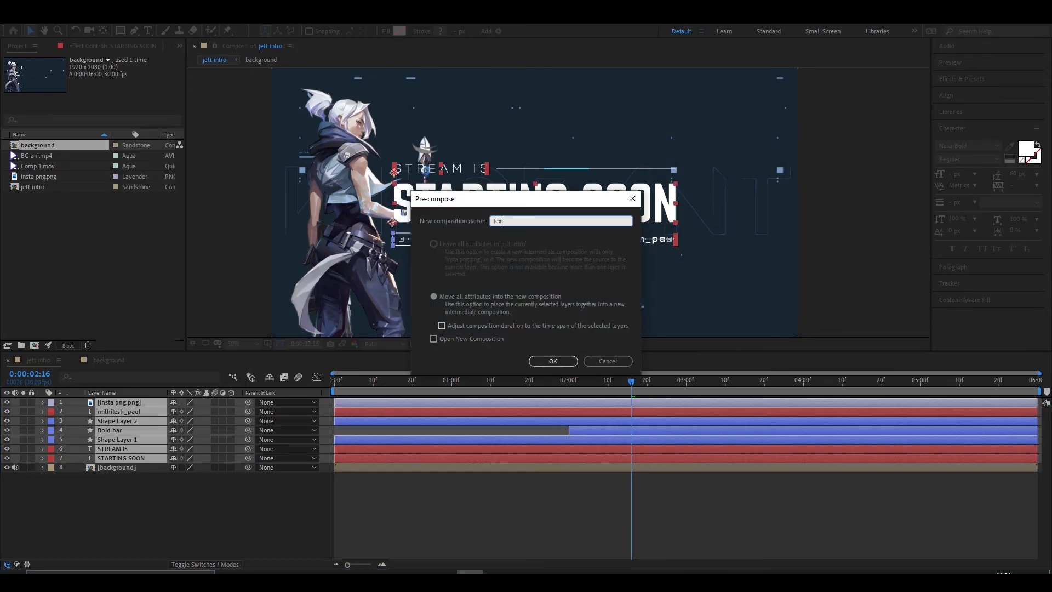
click(444, 297)
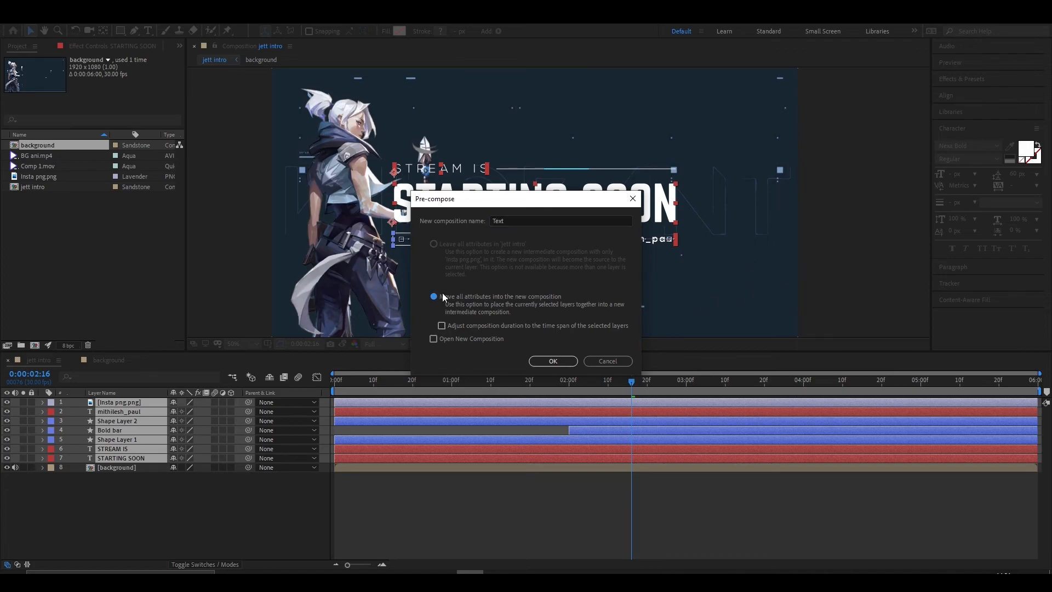
click(565, 361)
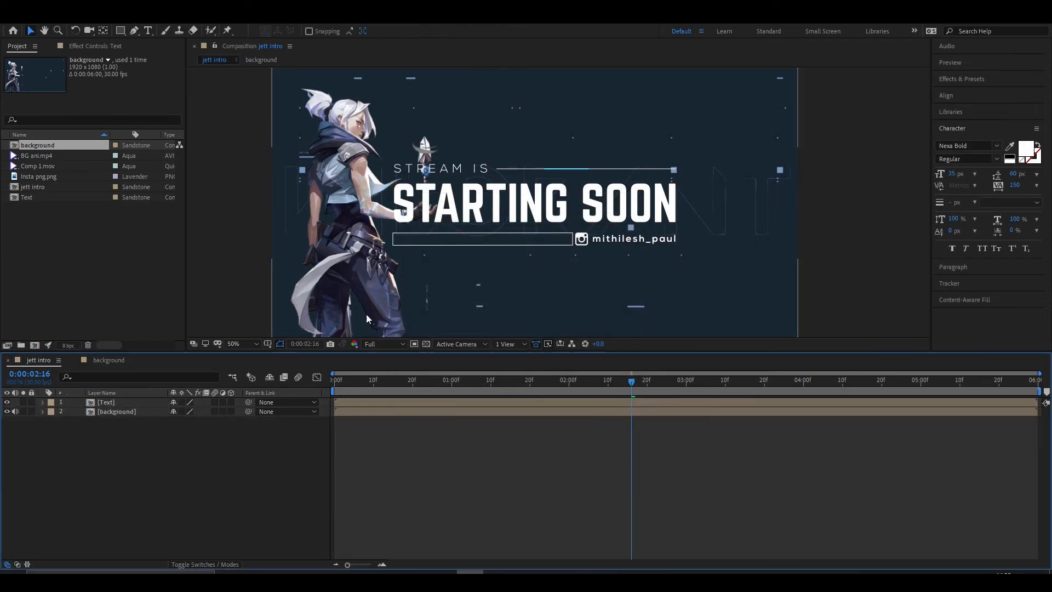
- Move the Text pre-composition right of the character to position 1220, 596
click(116, 402)
key(p)
drag(534, 203, 607, 220)
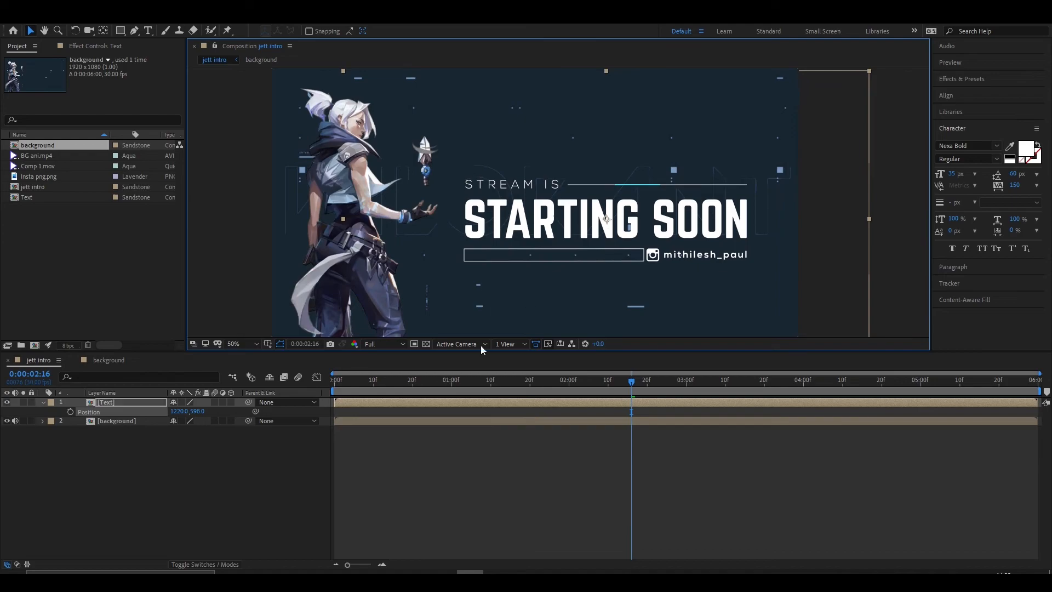
- Apply Hue/Saturation to Comp 1.mov in the background composition and set its Master Saturation to 40
click(107, 422)
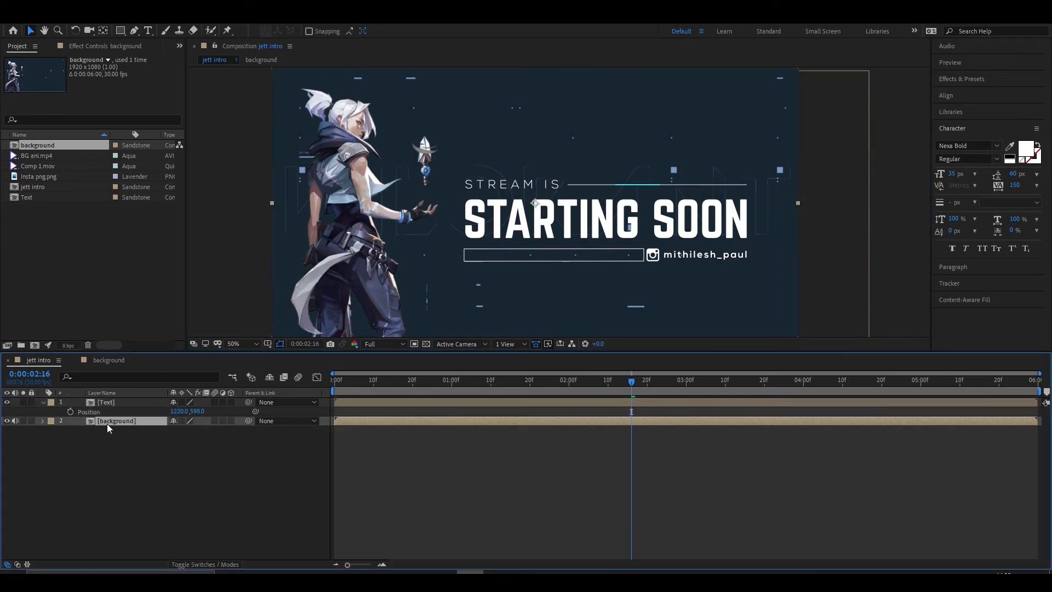
click(102, 361)
click(961, 79)
click(1014, 93)
click(116, 19)
click(383, 403)
click(116, 18)
mouse_move(164, 143)
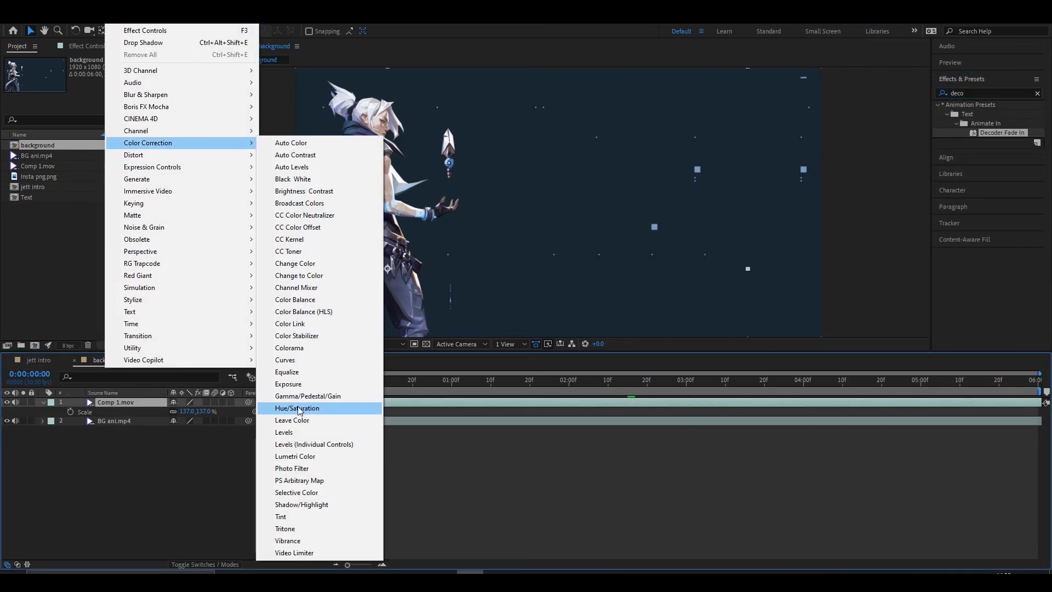
click(298, 408)
drag(99, 168, 121, 170)
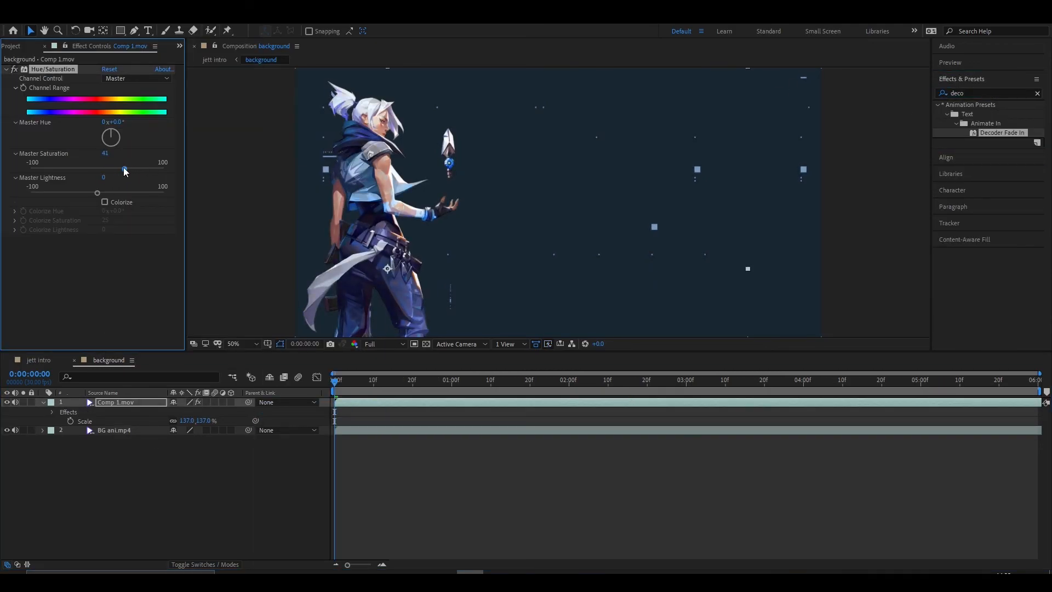
- Add a Curves effect to Comp 1.mov and shape a gentle S-curve that darkens shadows and lifts highlights
click(127, 263)
click(1001, 94)
text(cur)
double_click(981, 217)
drag(56, 281, 54, 289)
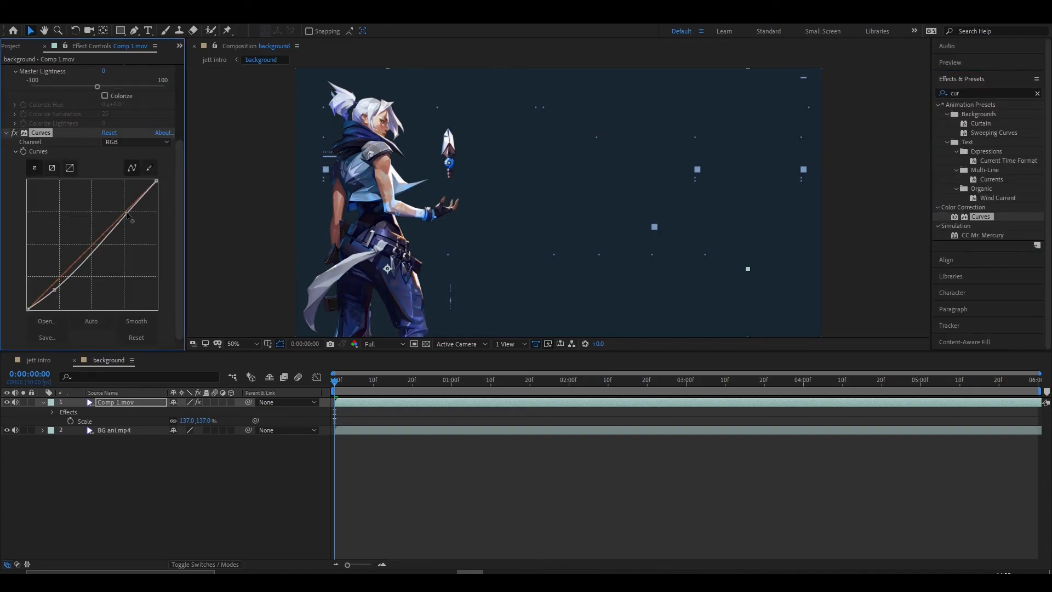
drag(128, 216, 121, 208)
- Add a Drop Shadow to Comp 1.mov with direction 232°, distance 35 and softness 47
click(1002, 94)
text(drop)
double_click(989, 208)
drag(112, 307, 116, 334)
- Preview the background composition to check the character's shadow against the BG ani.mp4 animation
key(space)
key(space)
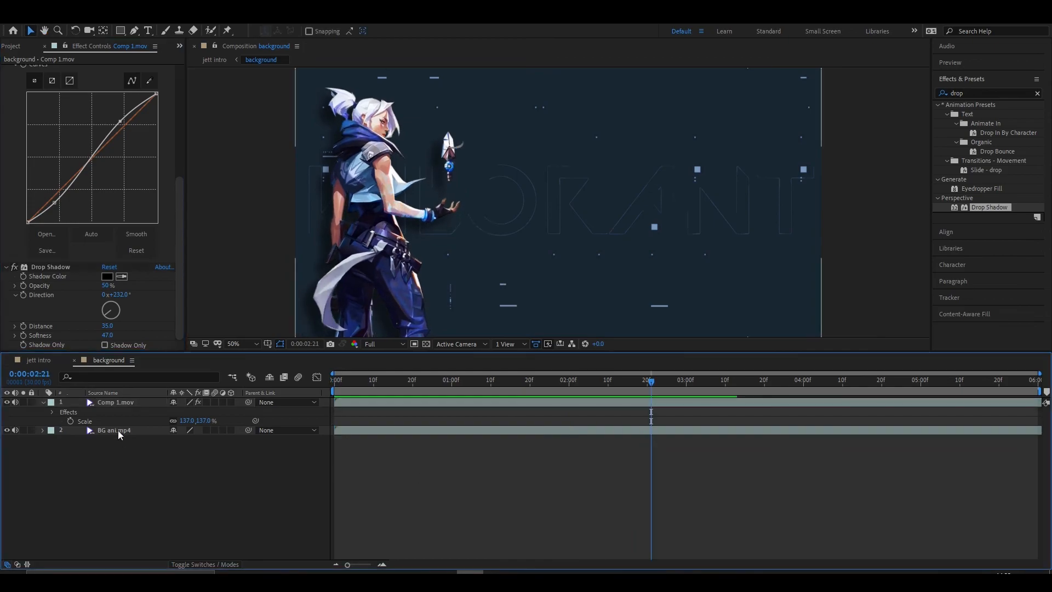
click(118, 432)
key(space)
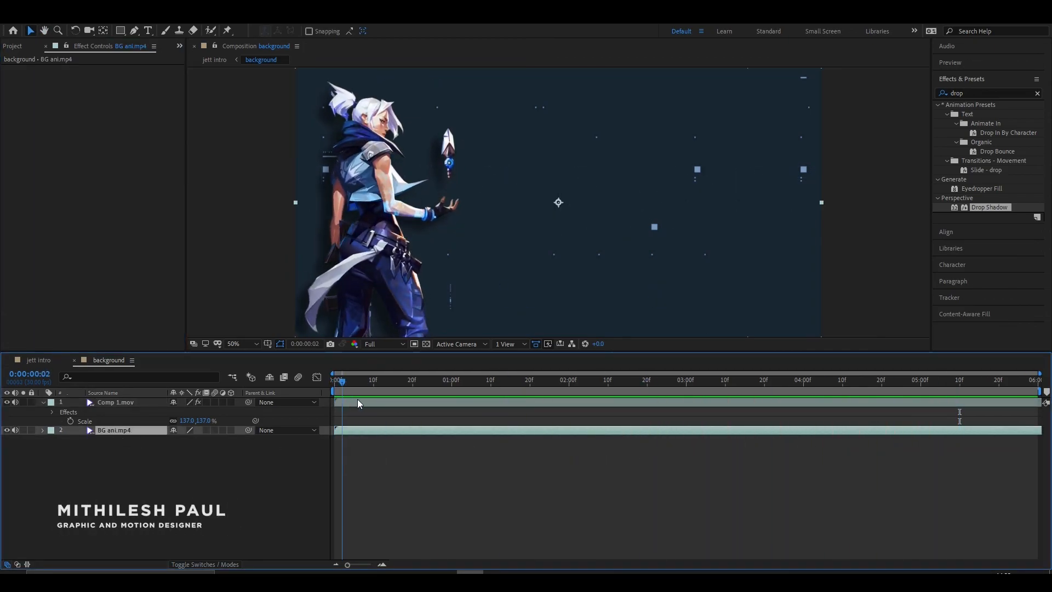
drag(507, 381, 502, 396)
key(Home)
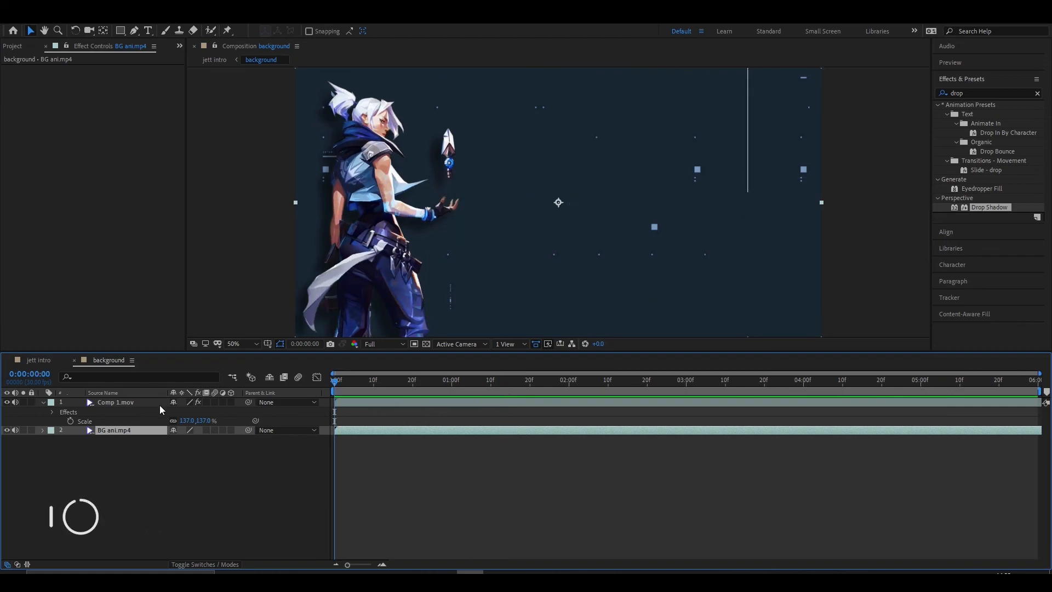
- Move Comp 1.mov off the frame's left edge to -288, 782 and keyframe its position at 0:00:00:00
click(137, 402)
key(p)
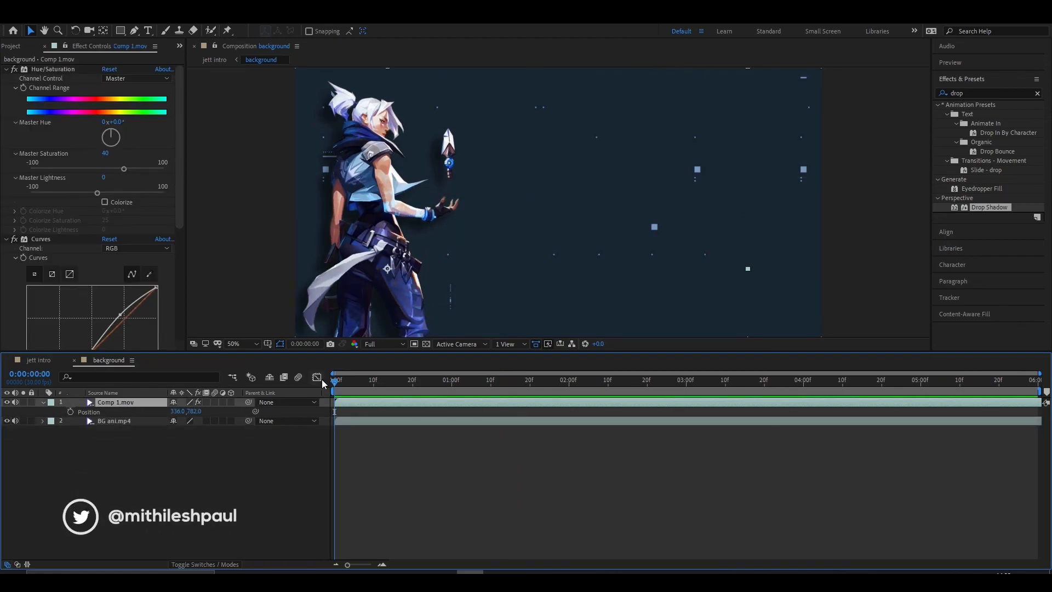
drag(372, 221, 204, 225)
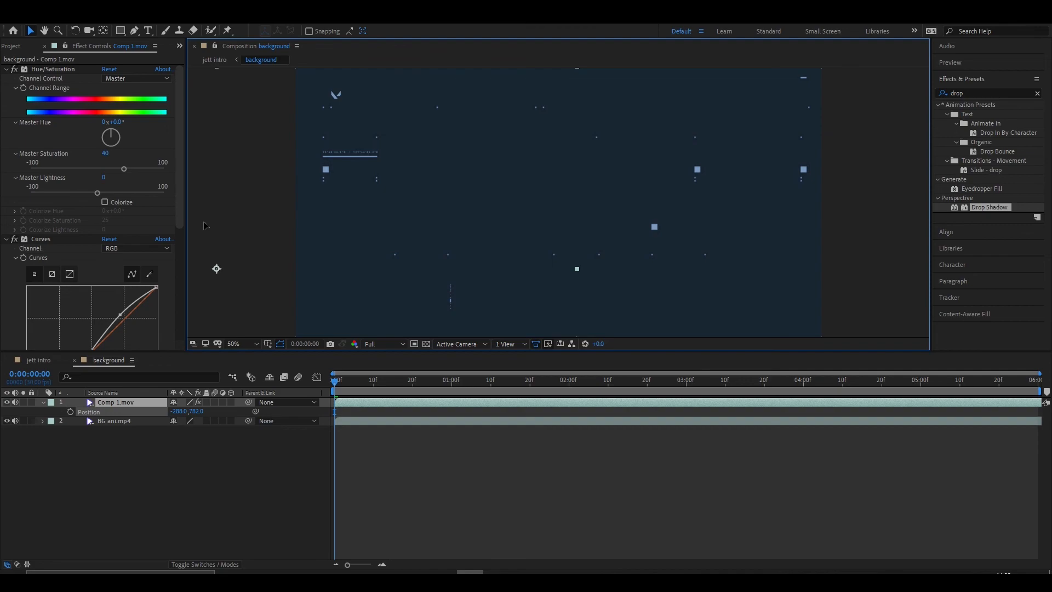
click(70, 411)
- Keyframe Comp 1.mov sliding in past its resting spot at 0:00:00:10 and settling back at 346, 782 at 0:00:00:13
drag(335, 380, 375, 389)
drag(190, 415, 556, 410)
drag(375, 380, 385, 380)
drag(179, 411, 159, 411)
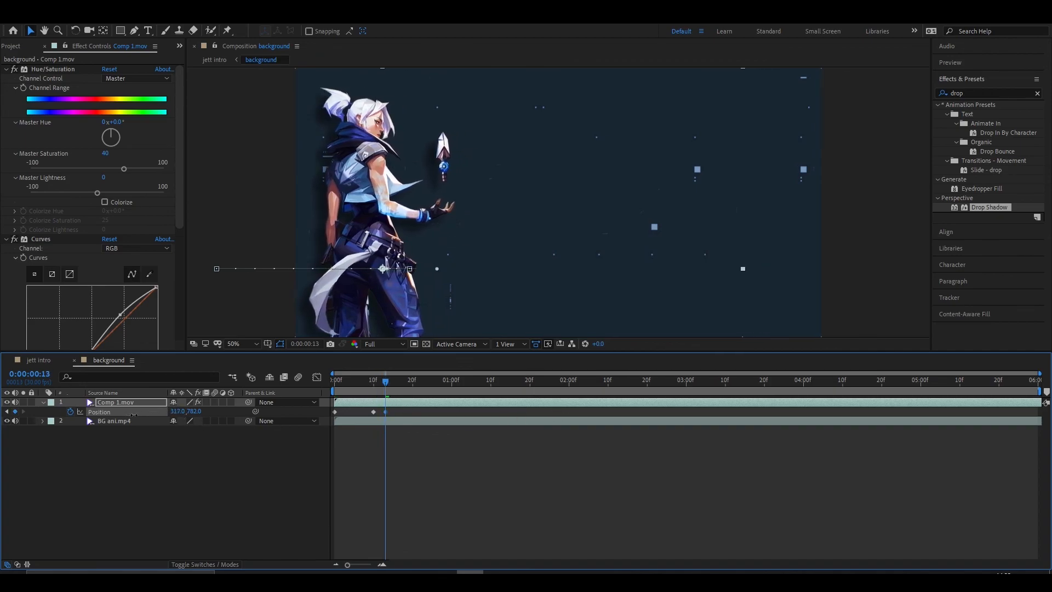
- Apply Easy Ease to Comp 1.mov's position keyframes, shift the last two to about frames 8 and 10, and preview the slide-in
key(Home)
key(space)
key(space)
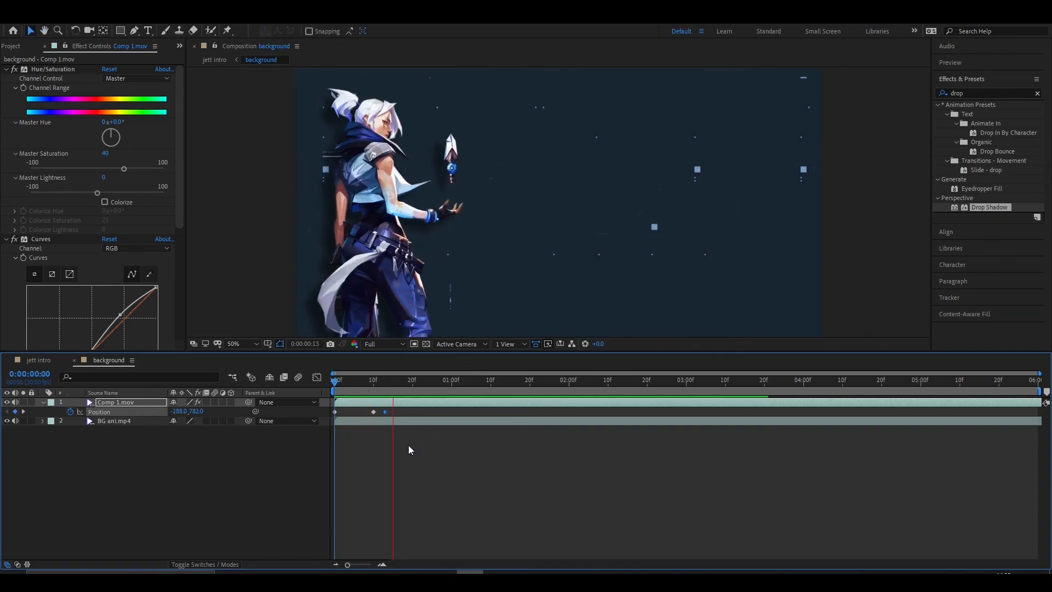
key(F9)
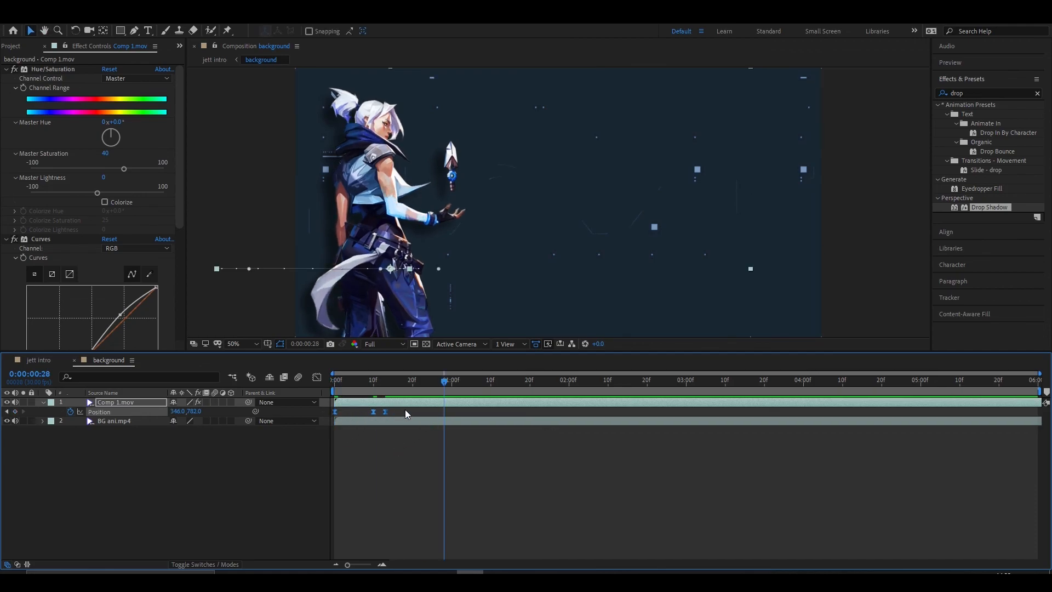
click(406, 445)
drag(442, 382, 335, 434)
key(space)
- Enable motion blur for the Comp 1.mov layer and the background composition, and preview the slide-in
key(space)
click(214, 402)
drag(437, 378, 333, 394)
- Return to the jett intro composition and preview the full intro from the start
key(space)
key(space)
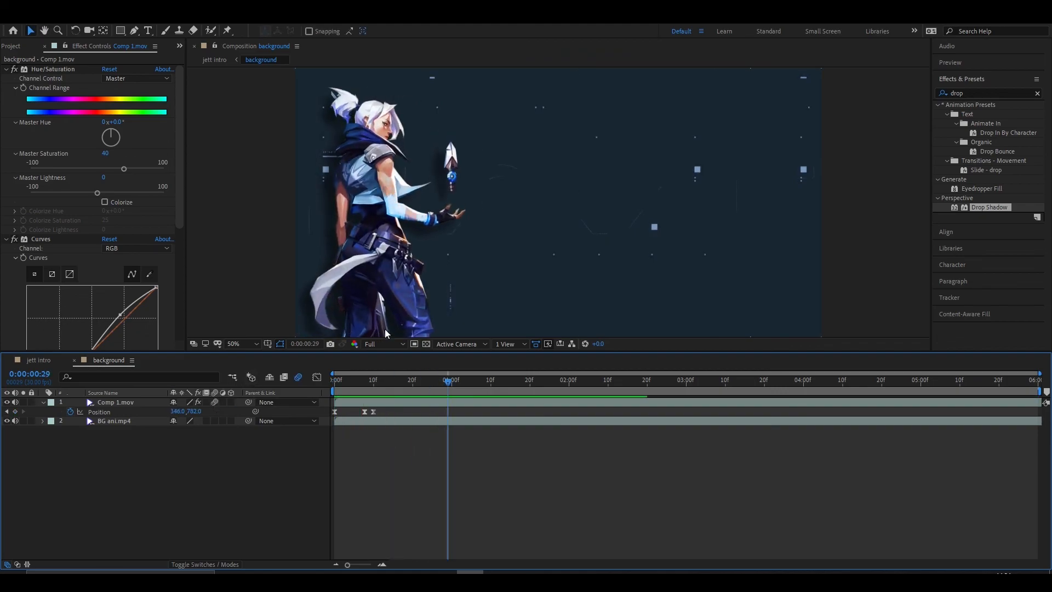
click(36, 360)
drag(447, 383, 333, 395)
key(space)
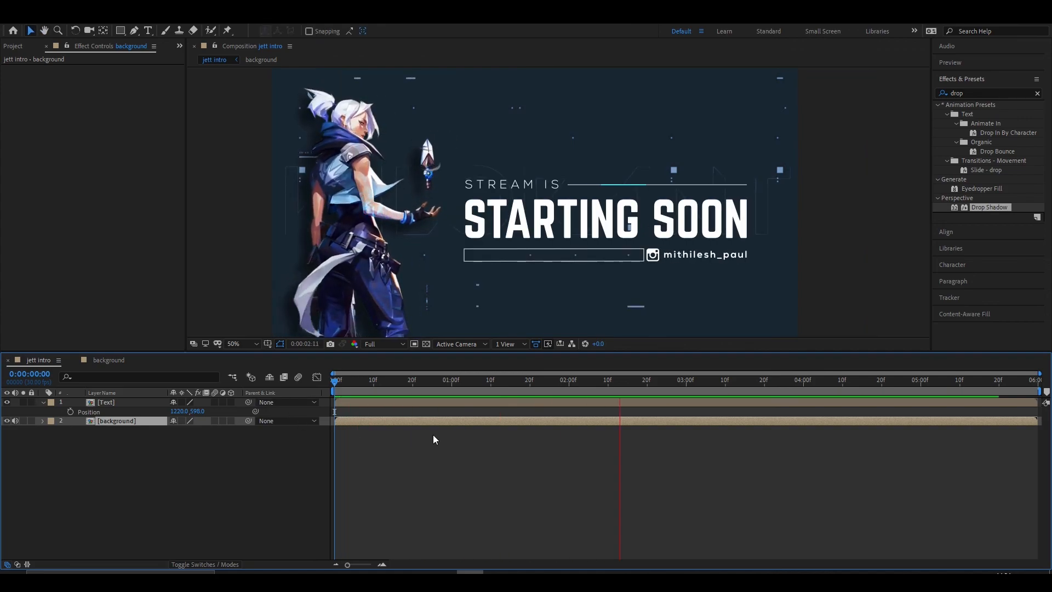